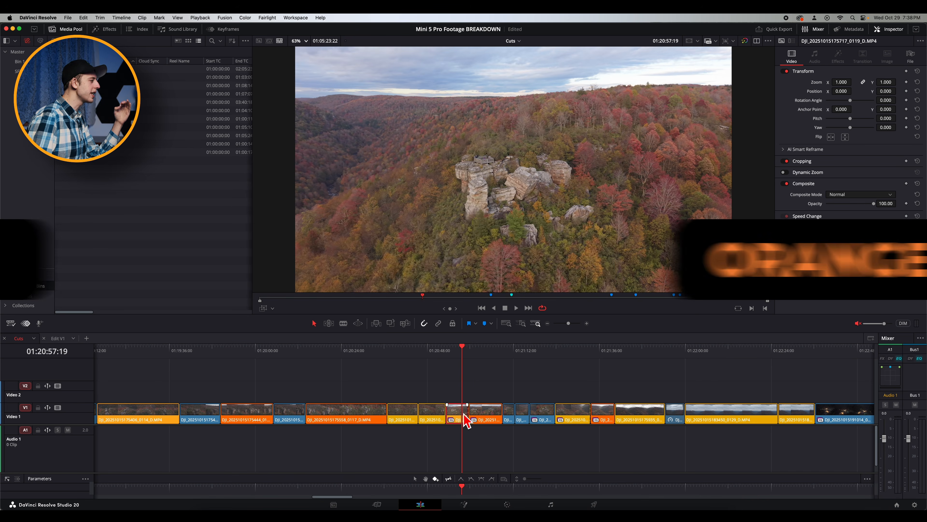
# - Review the colour-coded clips in the Cuts timeline and the full raw footage in Timeline 1
pyautogui.click(437, 352)
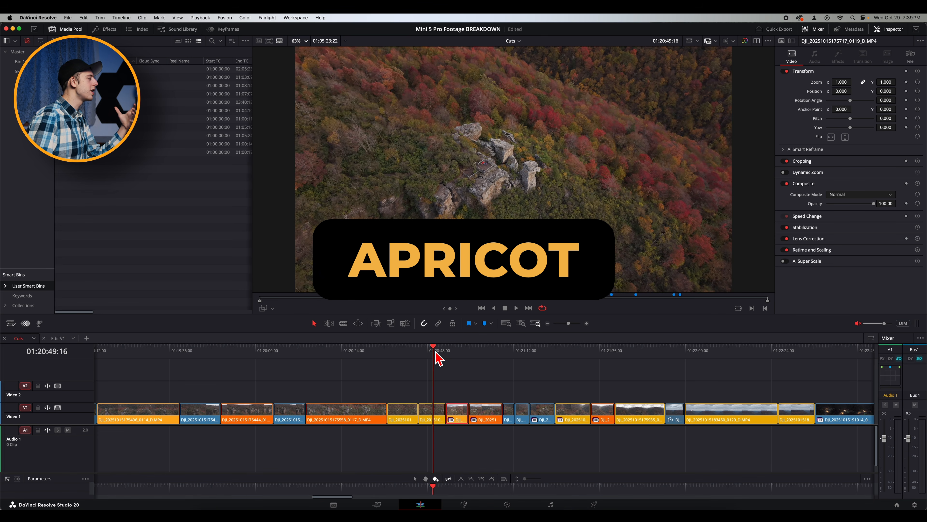
pyautogui.moveTo(438, 353); pyautogui.dragTo(542, 360)
pyautogui.moveTo(683, 354); pyautogui.dragTo(549, 372)
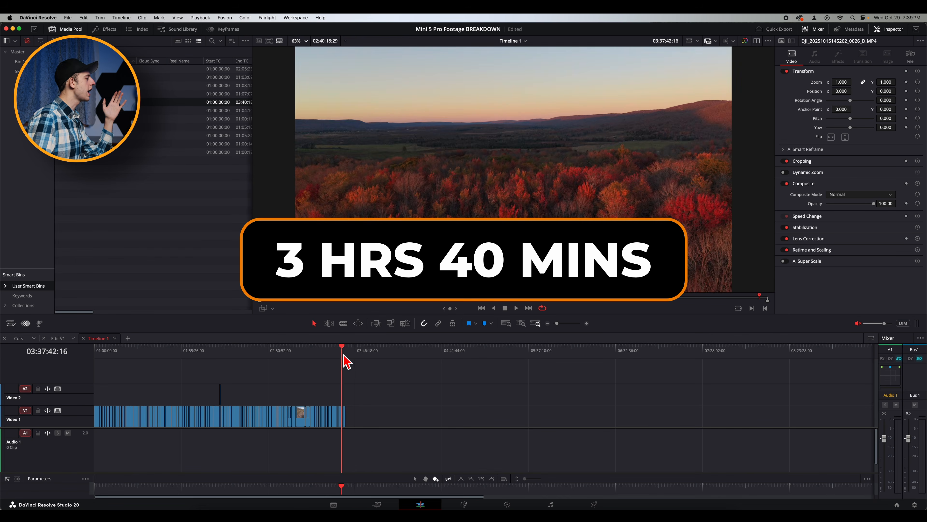
pyautogui.click(116, 377)
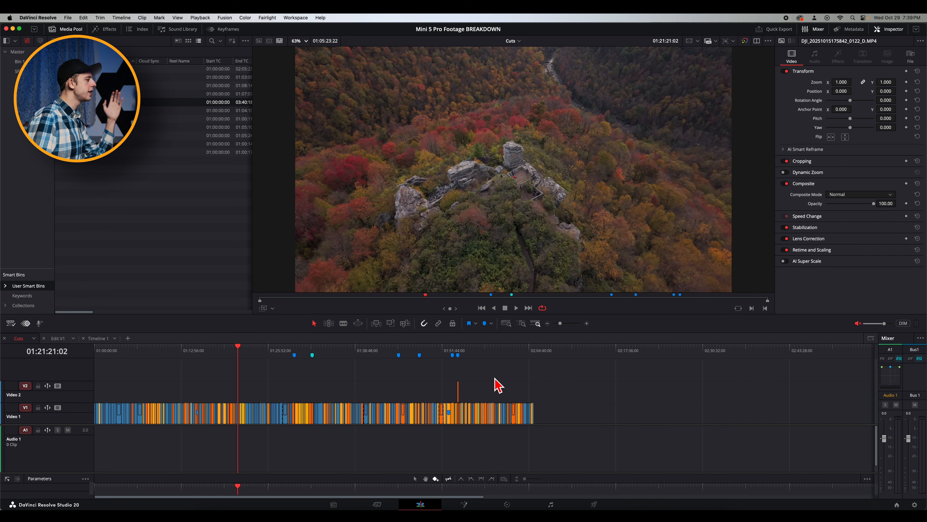
pyautogui.click(533, 356)
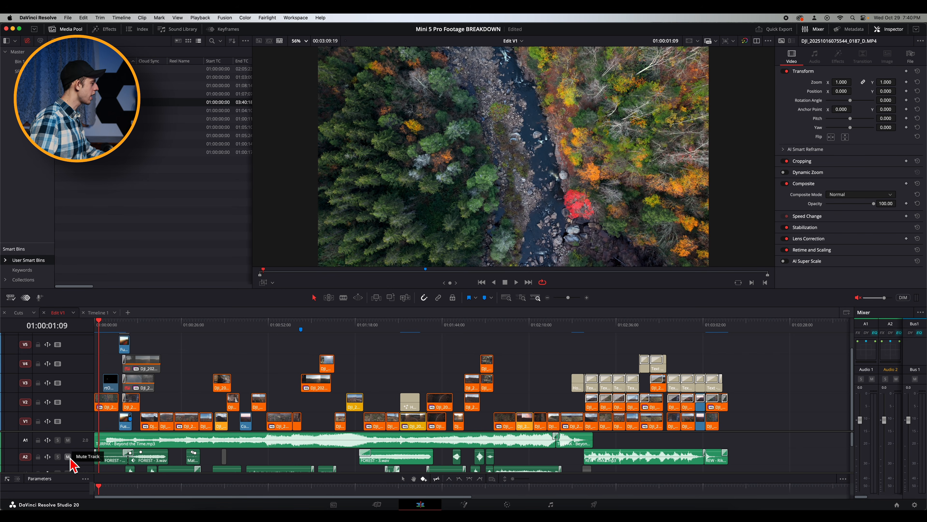
# - Mute the sound-effect tracks in the Edit V1 timeline, including A2 and A3
pyautogui.scroll(-3, 73, 466)
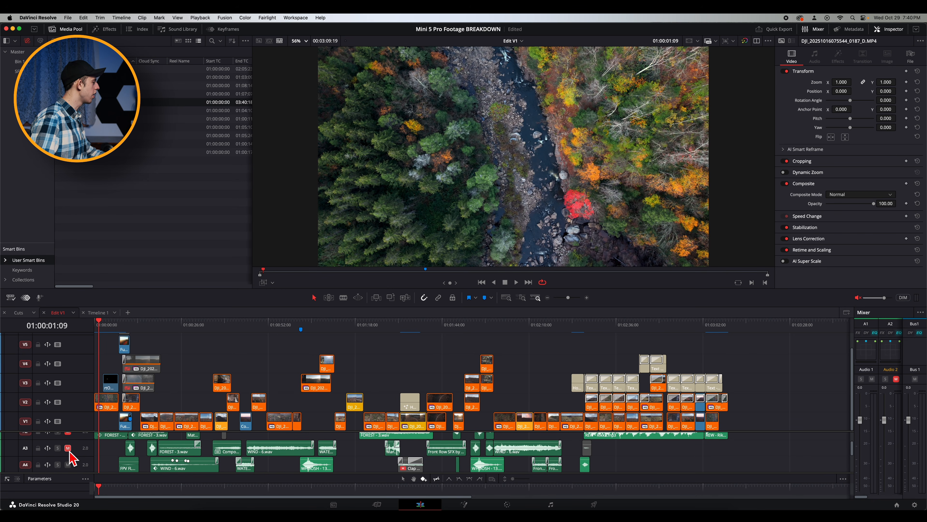
pyautogui.scroll(-2, 69, 452)
pyautogui.scroll(-2, 73, 466)
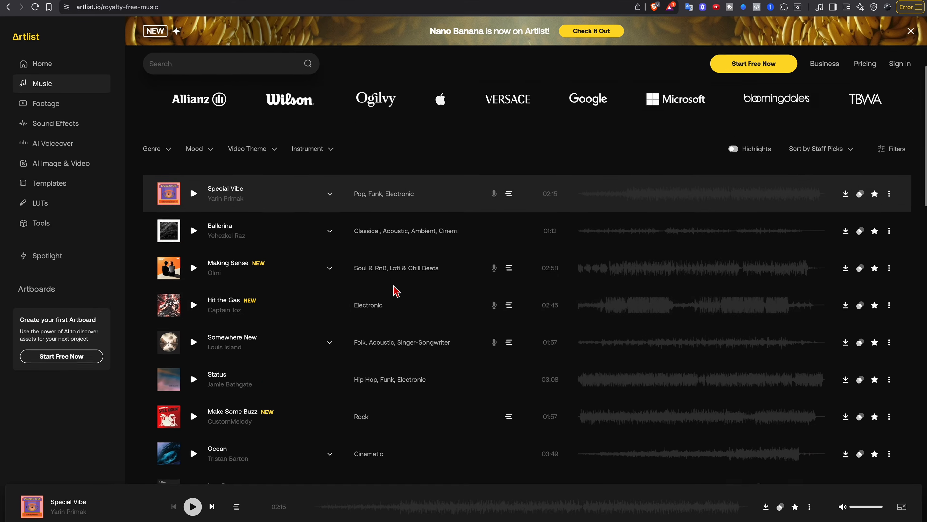
# - Switch to Artlist in the browser and look through the royalty-free music list
pyautogui.scroll(-5, 392, 291)
pyautogui.scroll(-5, 393, 292)
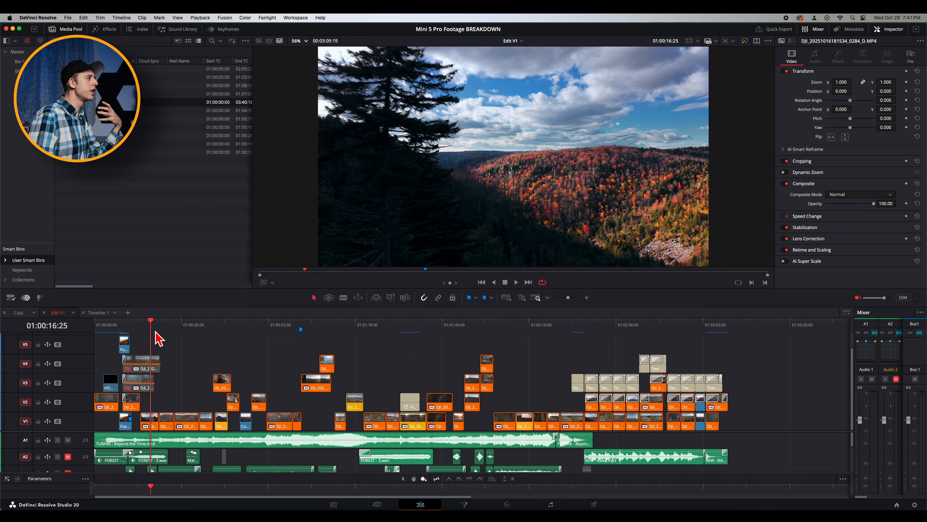
# - Scrub and play through the Edit V1 timeline to review how the shots follow the music
pyautogui.moveTo(156, 334); pyautogui.dragTo(262, 342)
pyautogui.press('space')
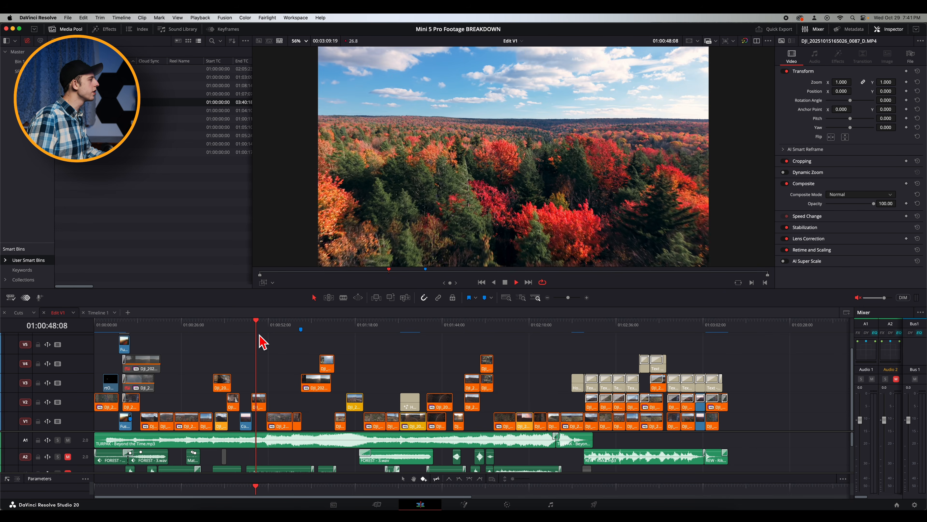
pyautogui.moveTo(292, 342); pyautogui.dragTo(347, 335)
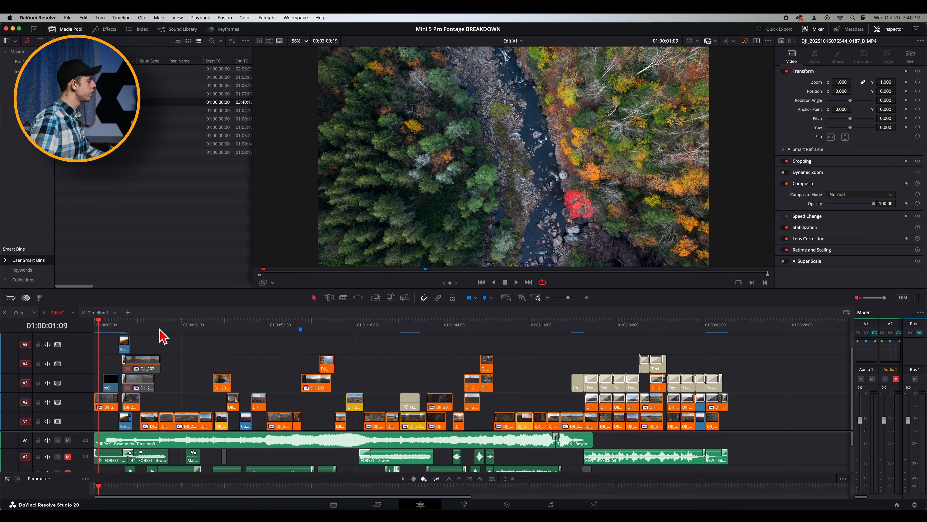
pyautogui.click(161, 331)
pyautogui.press('space')
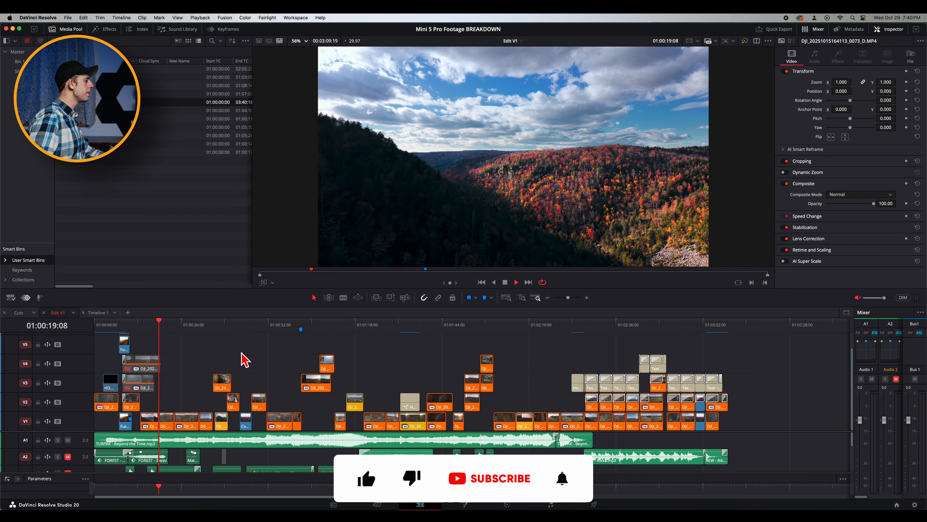
pyautogui.moveTo(312, 338); pyautogui.dragTo(522, 344)
pyautogui.press('space')
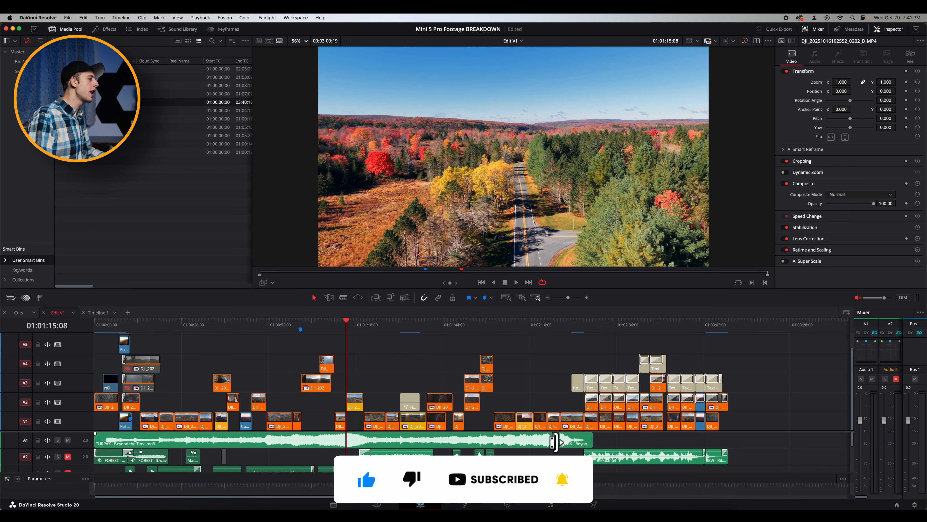
# - Try extending the A1 music clip to the song's full length, scrub along it, and undo the extension
pyautogui.moveTo(553, 446); pyautogui.dragTo(870, 425)
pyautogui.click(793, 327)
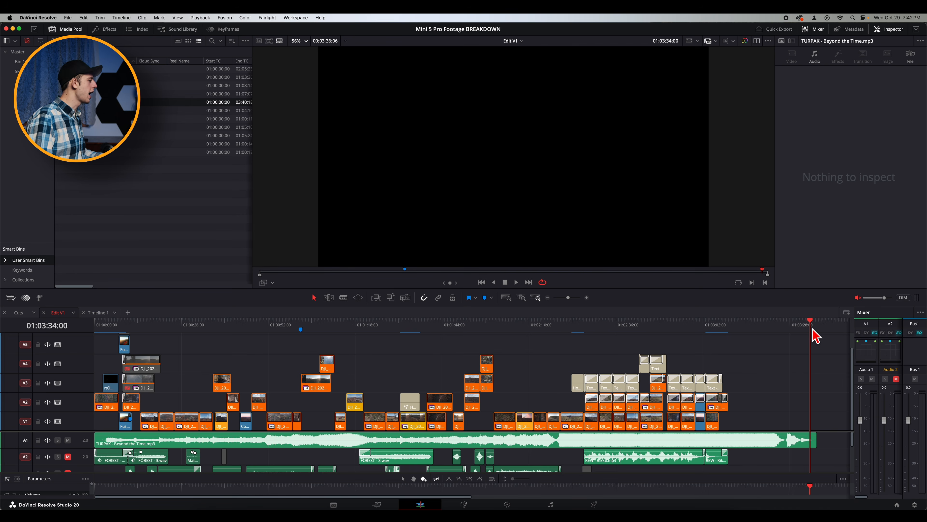
pyautogui.click(549, 328)
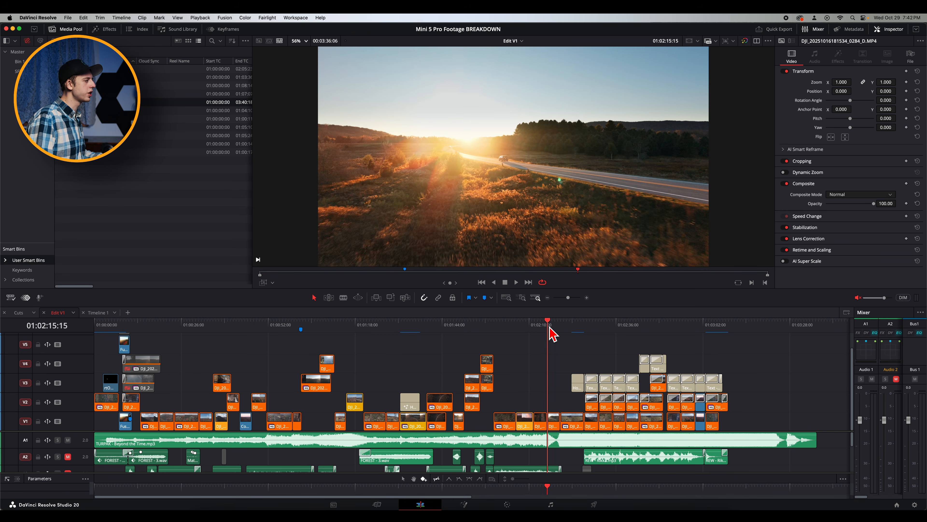
pyautogui.click(547, 327)
pyautogui.moveTo(548, 327); pyautogui.dragTo(794, 337)
pyautogui.press('super+z')
# - Scrub to the D-Log M comparison section, return to the start of Edit V1, and play the opening river shot
pyautogui.moveTo(547, 327); pyautogui.dragTo(591, 330)
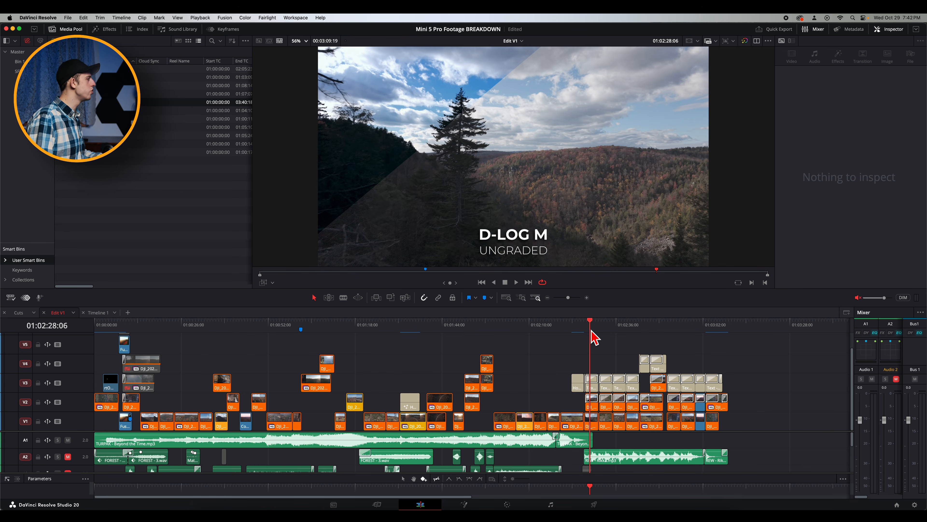
pyautogui.press('Home')
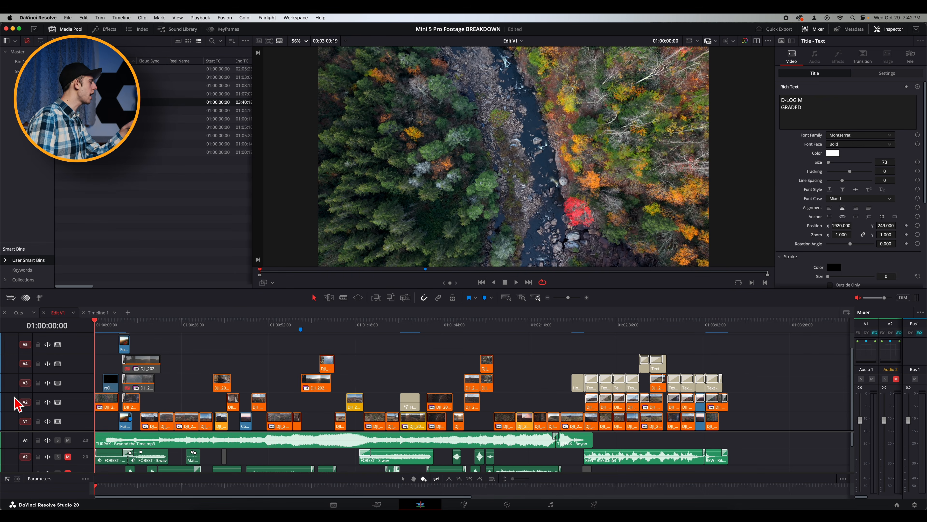
pyautogui.click(587, 297)
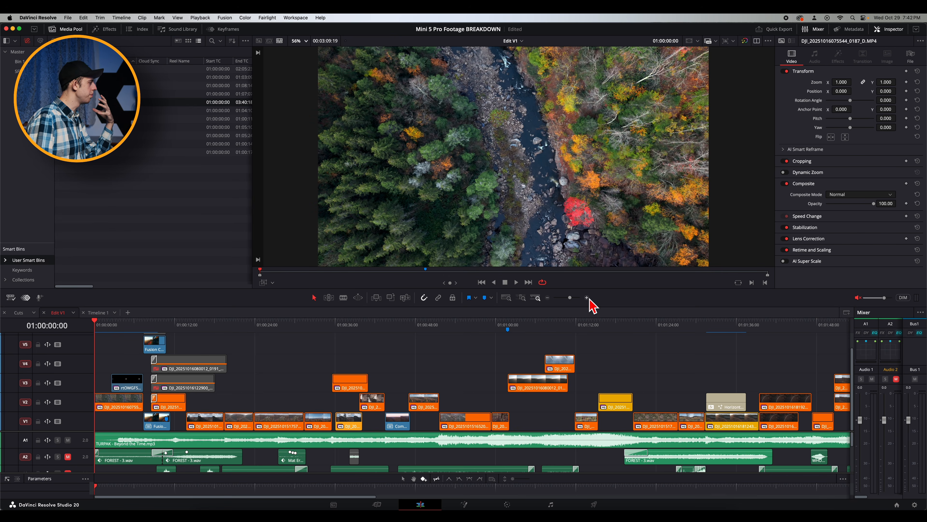
pyautogui.click(587, 298)
pyautogui.press('space')
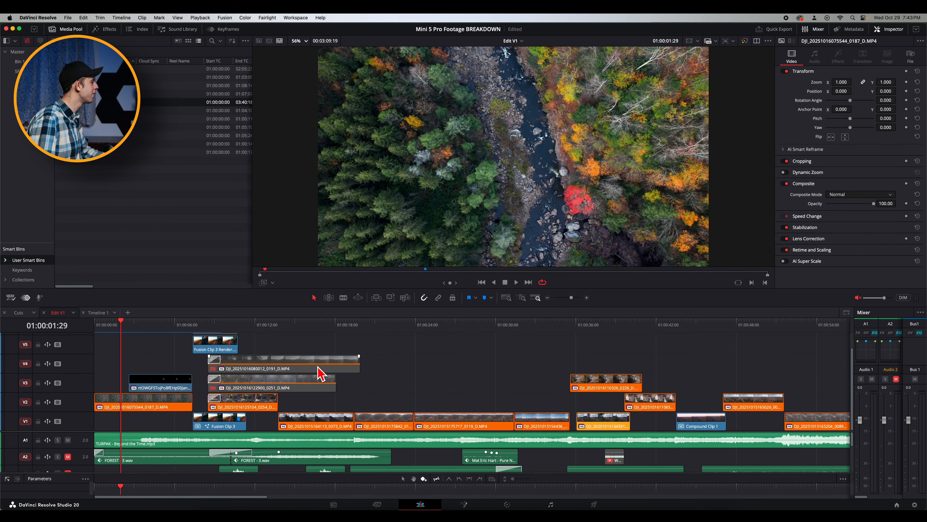
# - Inspect the overlay clip on V3 and play the DJI MINI 5 PRO title transition
pyautogui.click(169, 391)
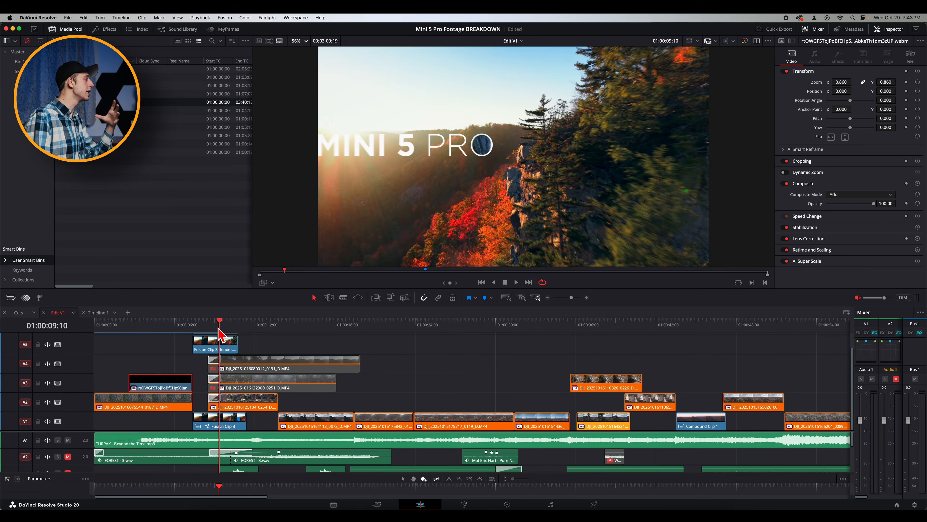
pyautogui.moveTo(219, 329); pyautogui.dragTo(208, 327)
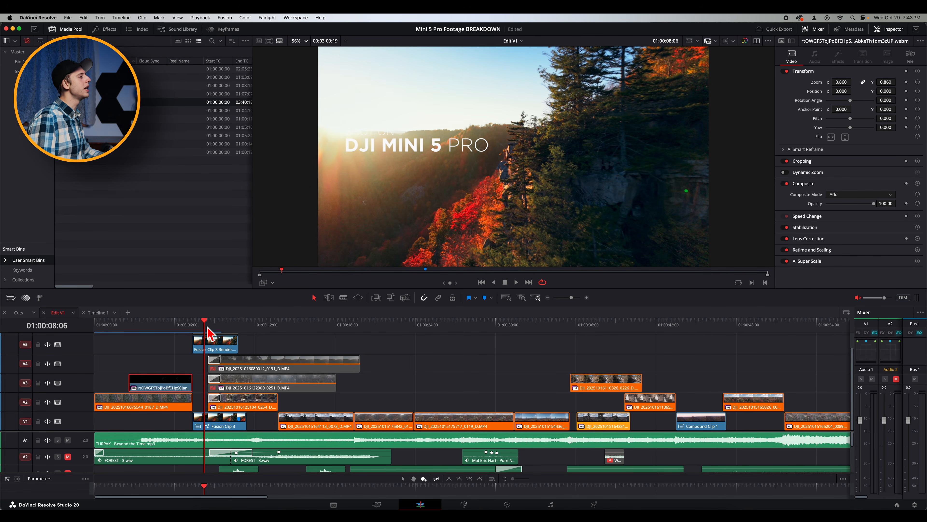
pyautogui.press('space')
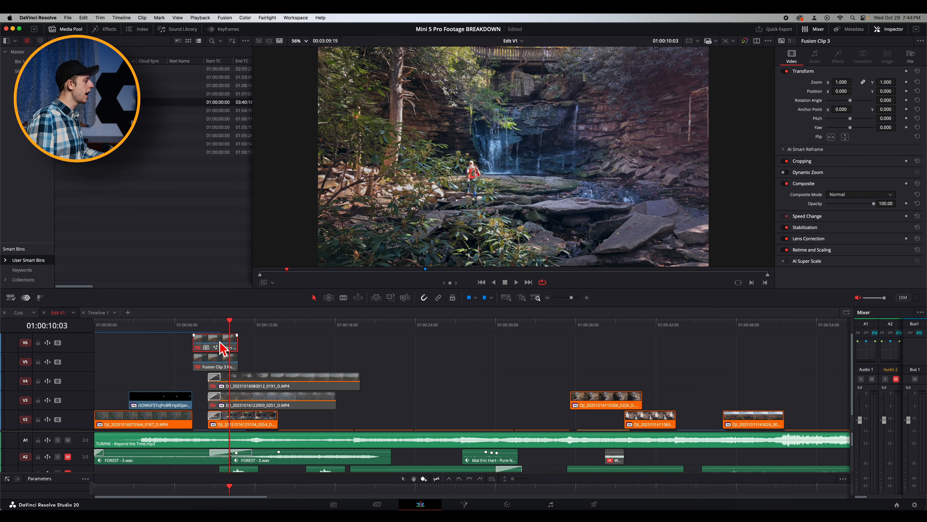
# - Examine Fusion Clip 3 on the Color page, including the circular window tracking the O in PRO and the HSL qualifier
pyautogui.click(512, 507)
pyautogui.click(474, 337)
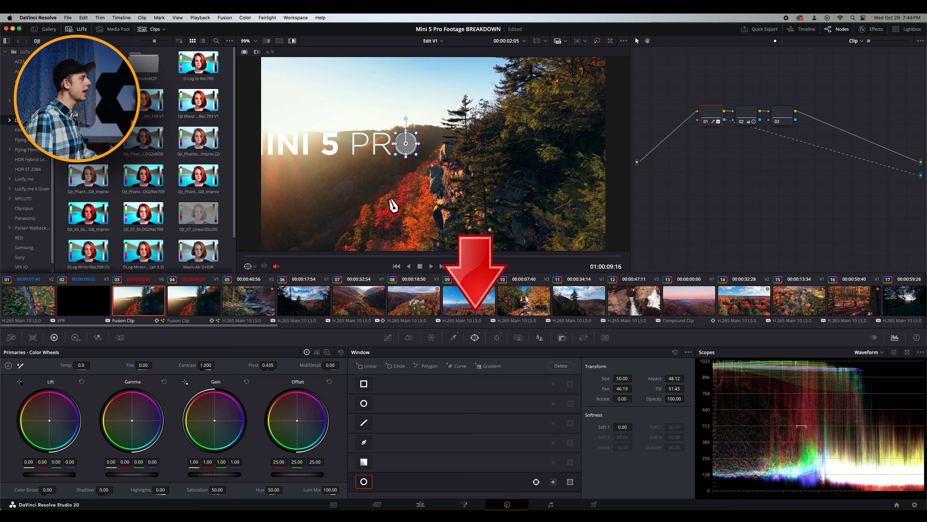
pyautogui.moveTo(396, 256); pyautogui.dragTo(637, 261)
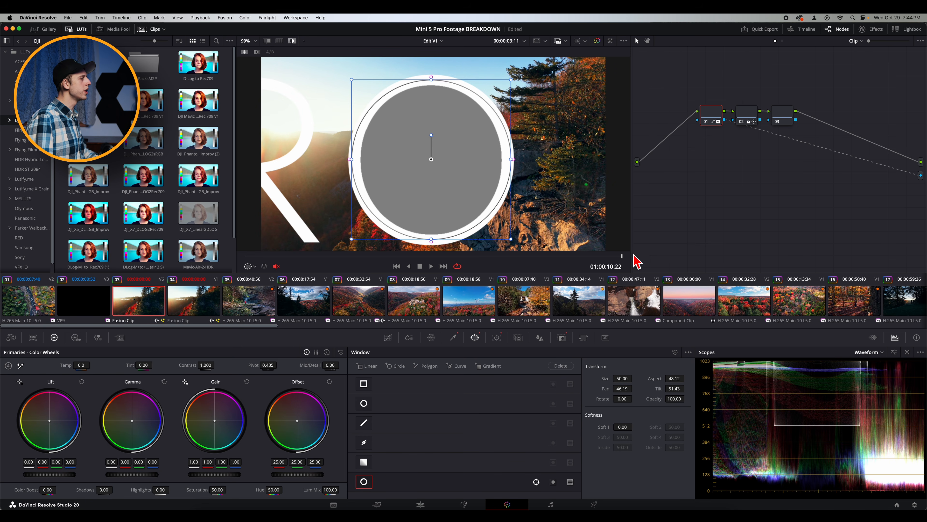
pyautogui.click(453, 338)
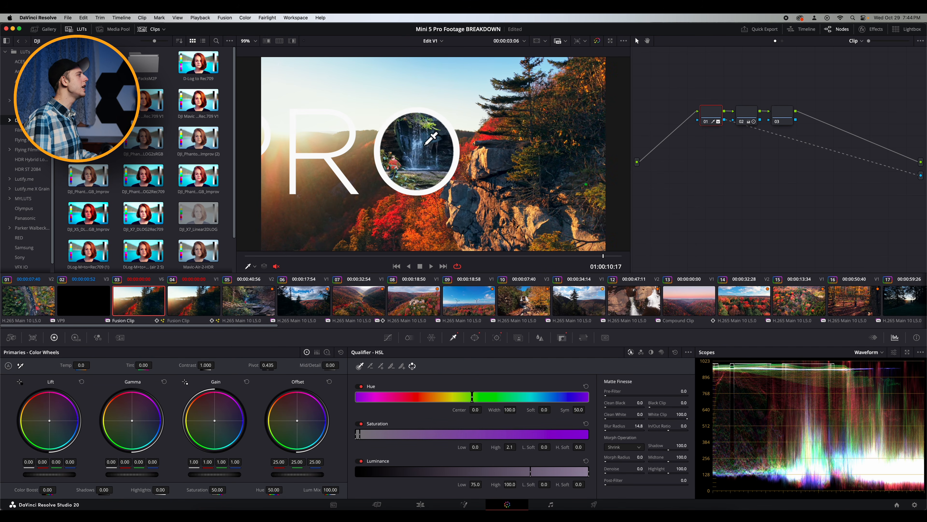
# - Toggle the selected first node off and on to compare the effect inside the O
pyautogui.press('super+d')
pyautogui.press('super+d')
pyautogui.press('super+d')
pyautogui.press('super+d')
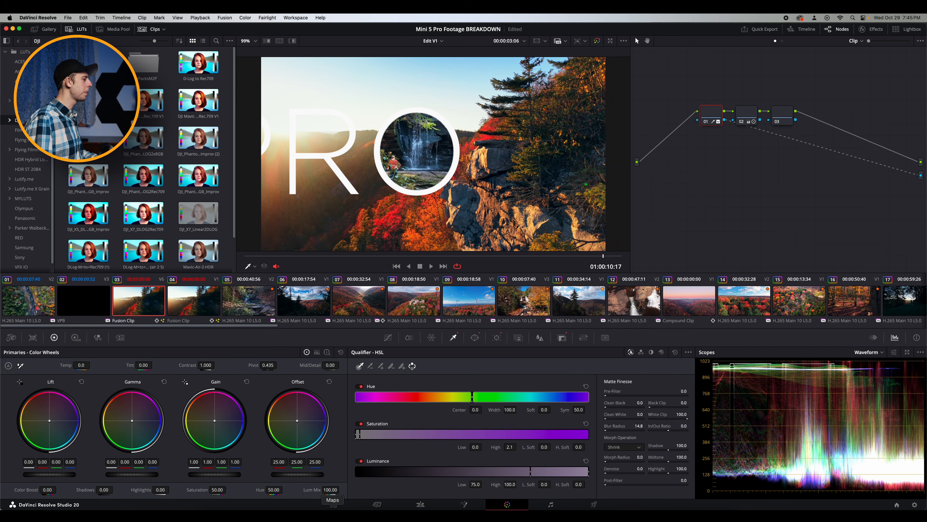
# - Return to the Edit page and play the title transition through the O into the waterfall shot
pyautogui.click(421, 505)
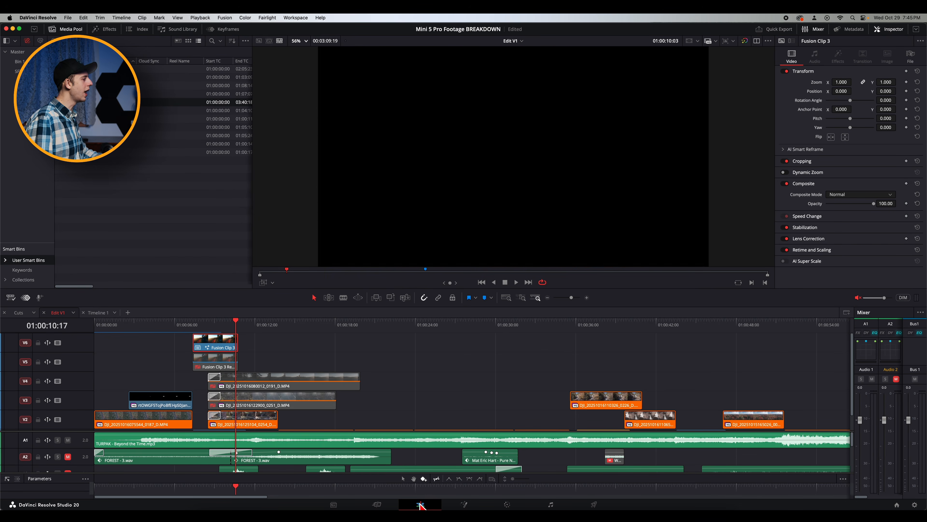
pyautogui.press('space')
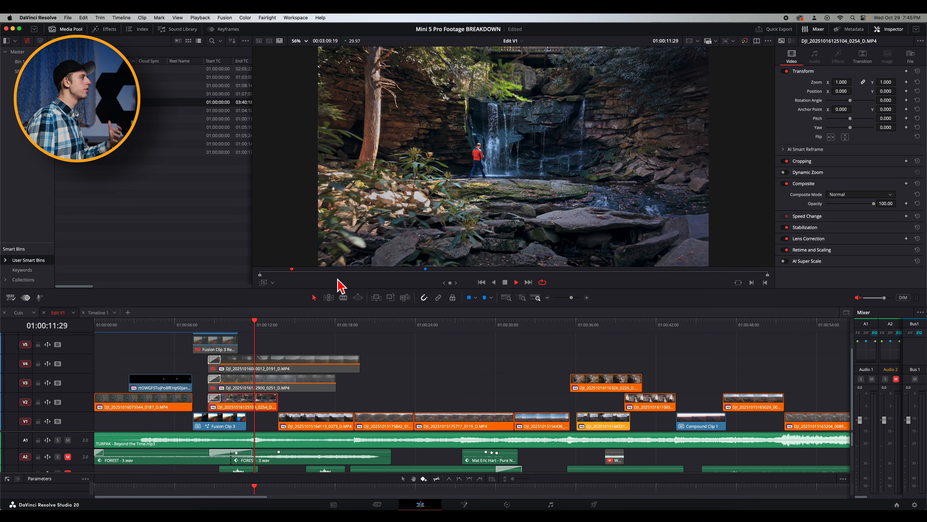
pyautogui.press('space')
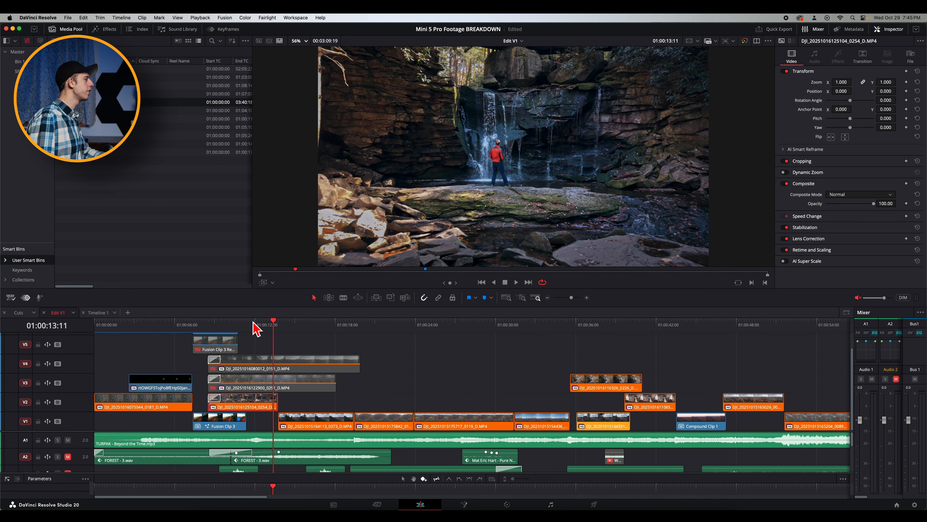
pyautogui.click(209, 329)
pyautogui.press('space')
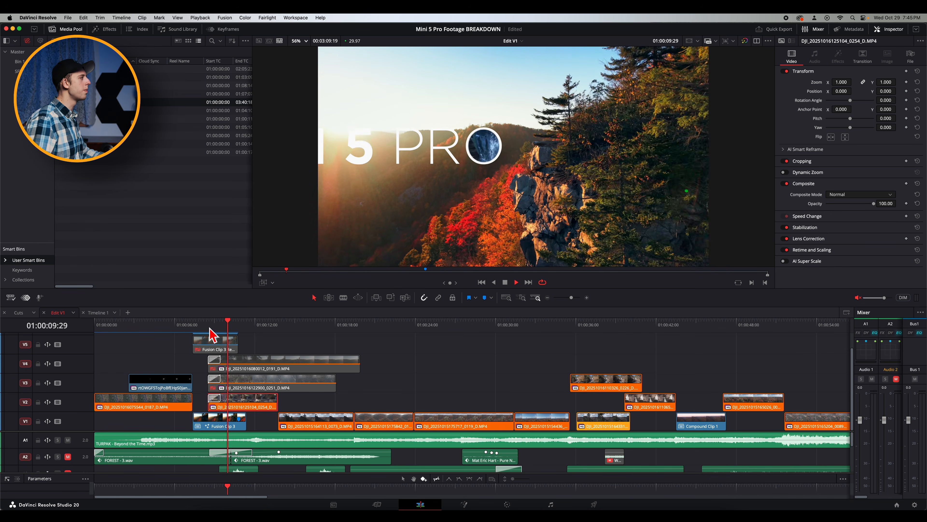
pyautogui.press('space')
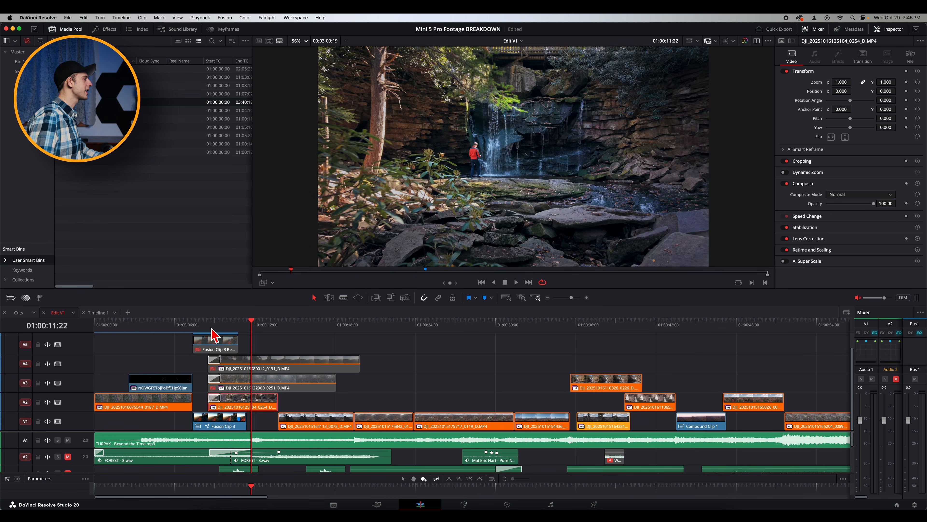
# - Scrub across the end of the waterfall shot to examine its cut into the forest overlook shot
pyautogui.click(209, 326)
pyautogui.scroll(2, 247, 349)
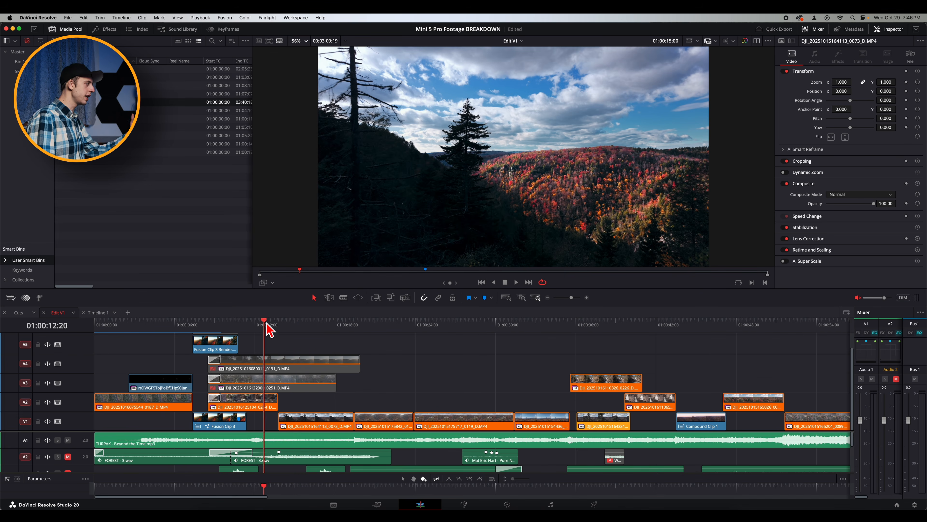
pyautogui.click(259, 323)
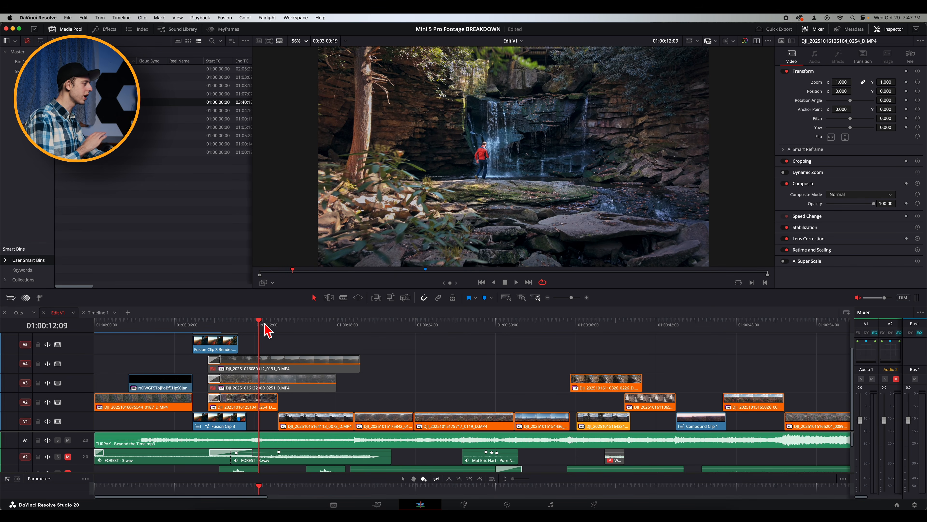
pyautogui.moveTo(265, 325); pyautogui.dragTo(282, 326)
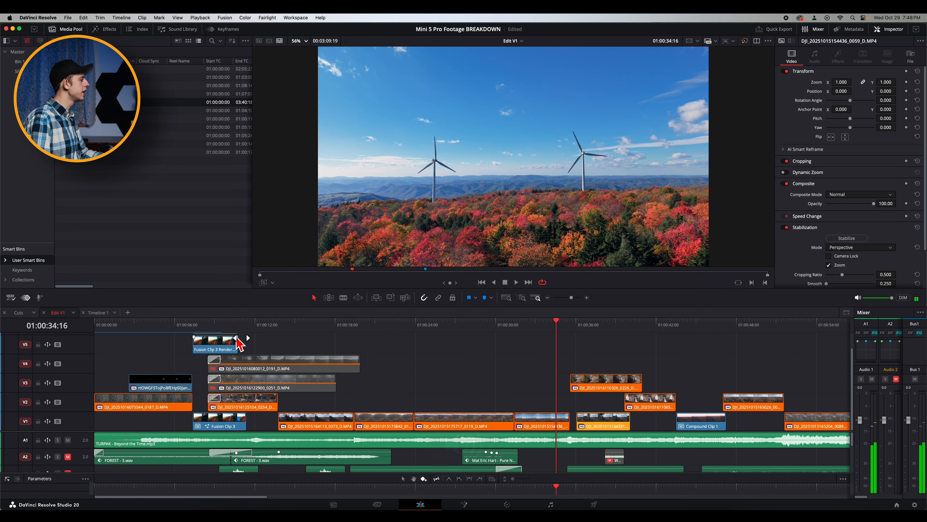
# - Replay the title transition and waterfall shot with sound, through the cut to the forest overlook
pyautogui.click(212, 336)
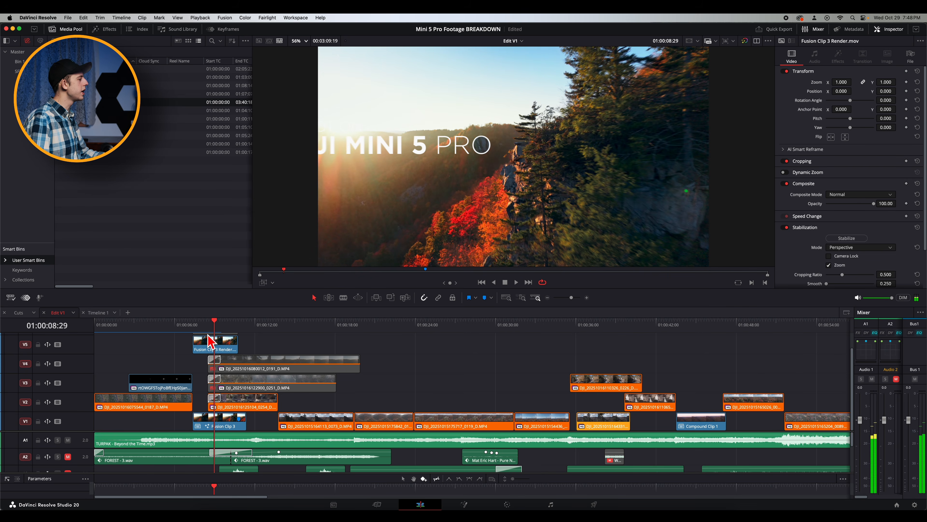
pyautogui.moveTo(150, 330); pyautogui.dragTo(231, 329)
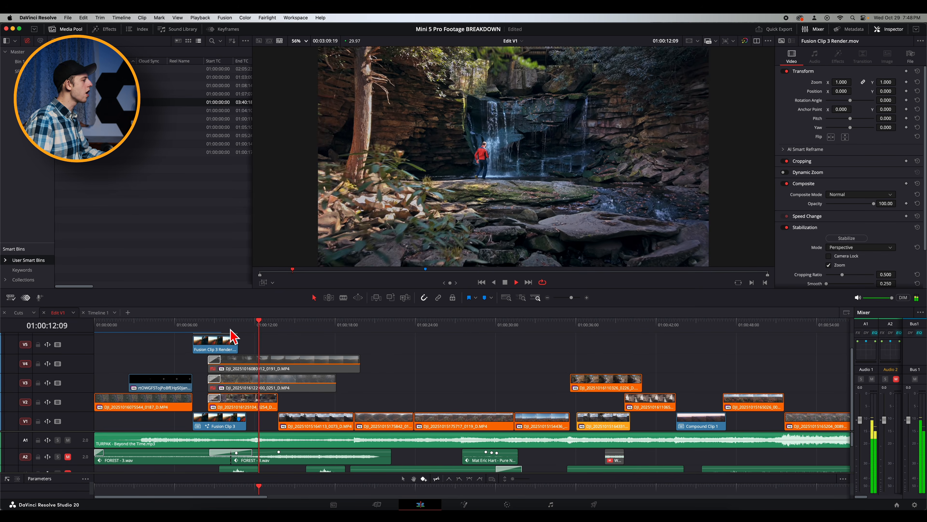
pyautogui.press('space')
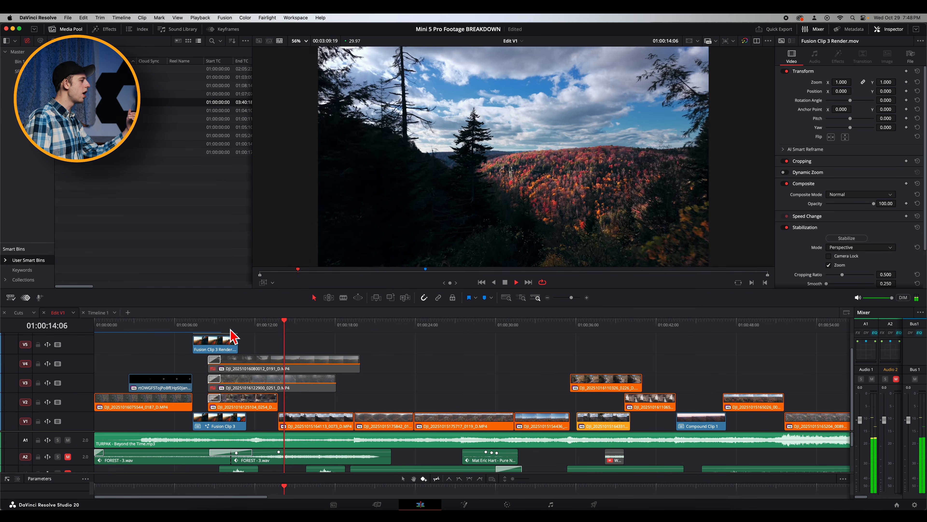
# - Play and scrub the timeline through the rocky overlook and wind turbine shots up to the sunset valley clip
pyautogui.moveTo(260, 326); pyautogui.dragTo(240, 326)
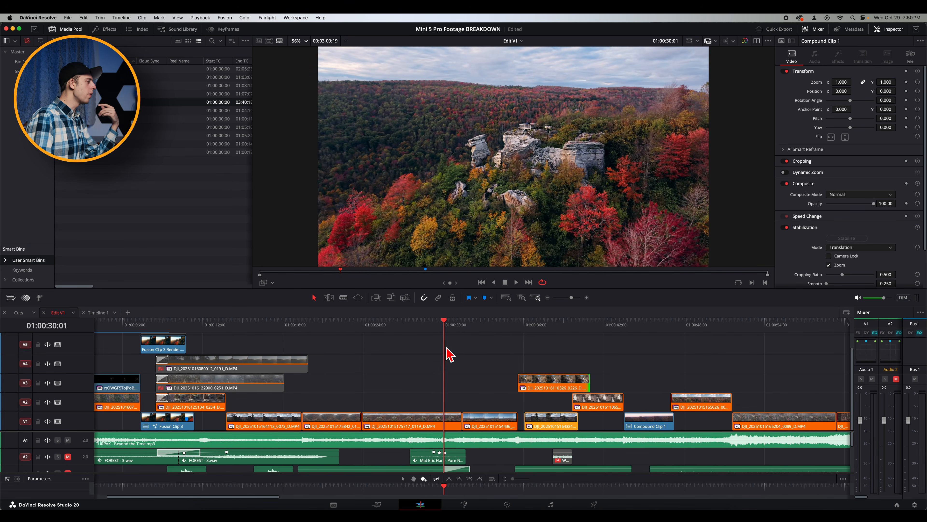
pyautogui.press('space')
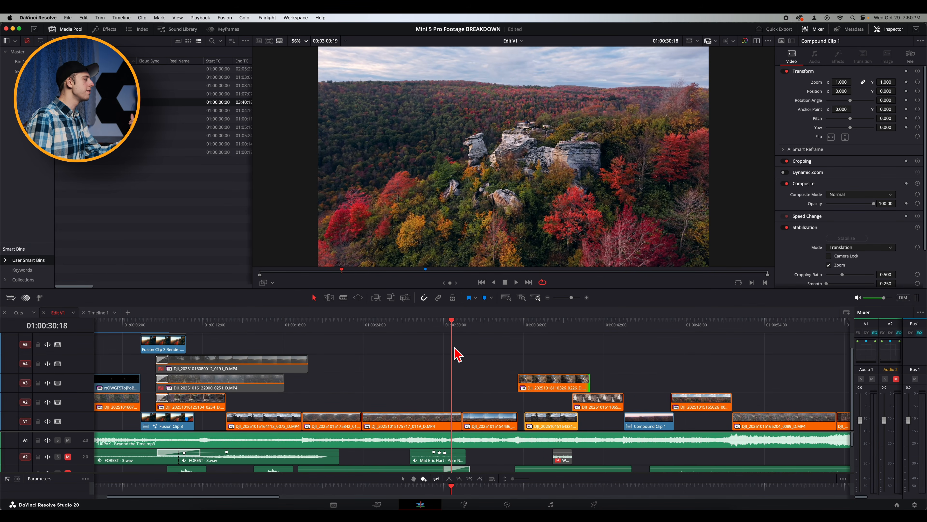
pyautogui.press('space')
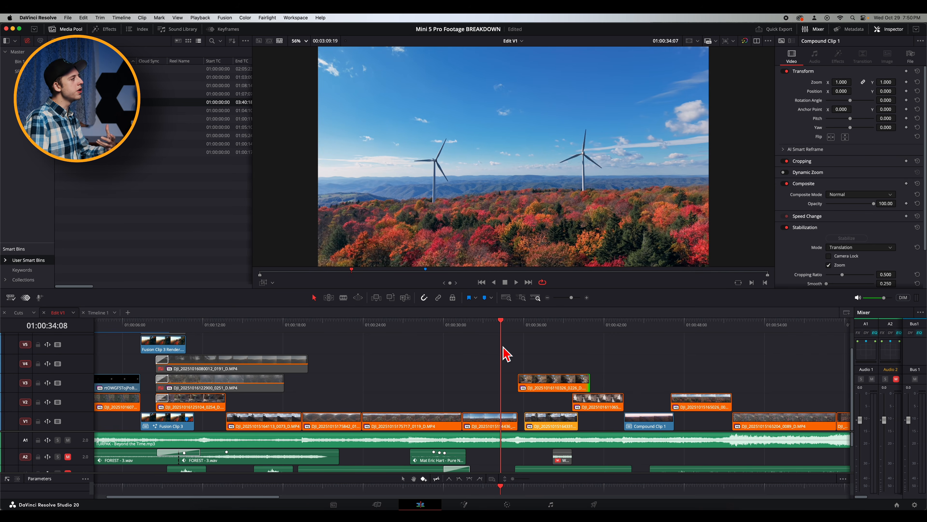
pyautogui.moveTo(497, 337); pyautogui.dragTo(566, 334)
pyautogui.press('space')
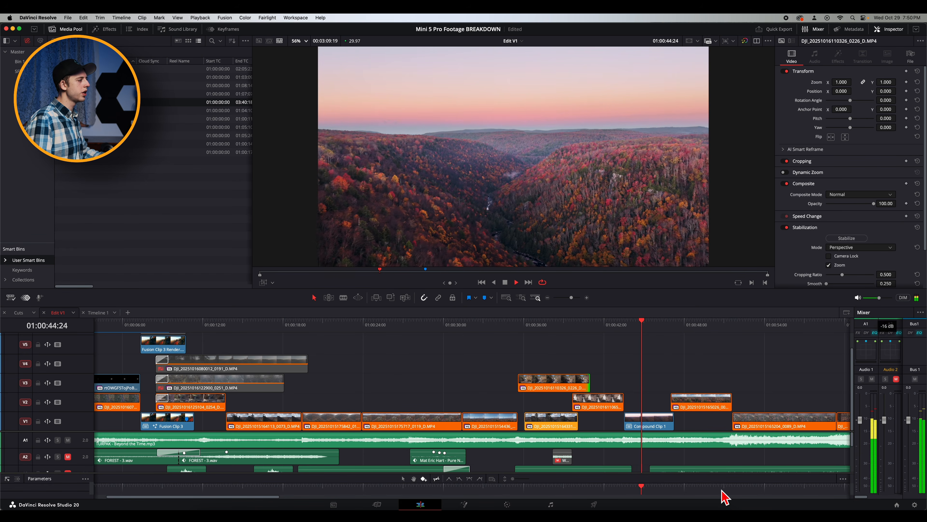
# - Open the sunset valley's Compound Clip 1 in its own timeline and check the speed settings of the clip inside
pyautogui.click(657, 422)
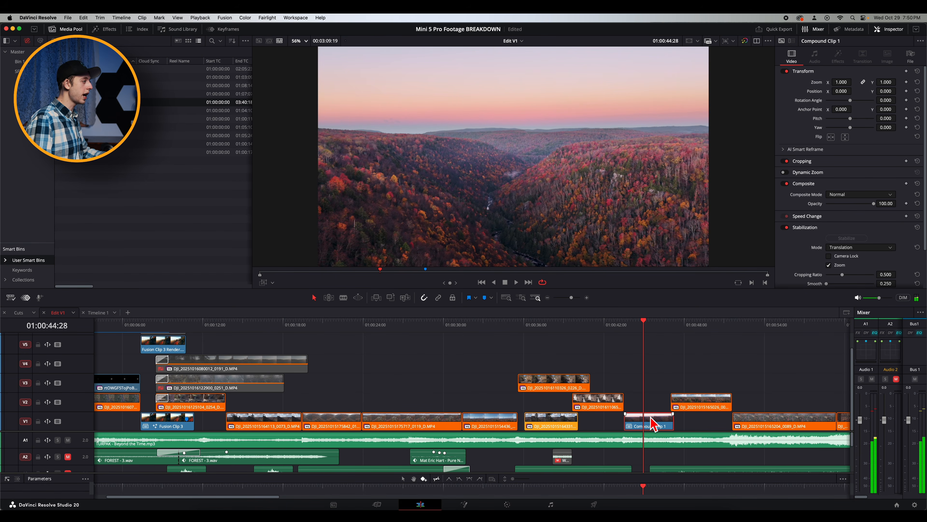
pyautogui.rightClick(653, 420)
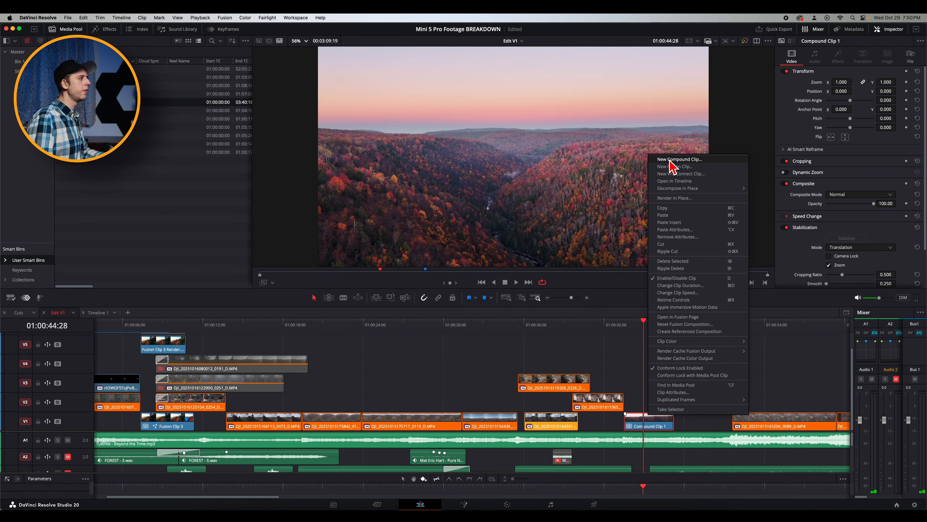
pyautogui.click(694, 186)
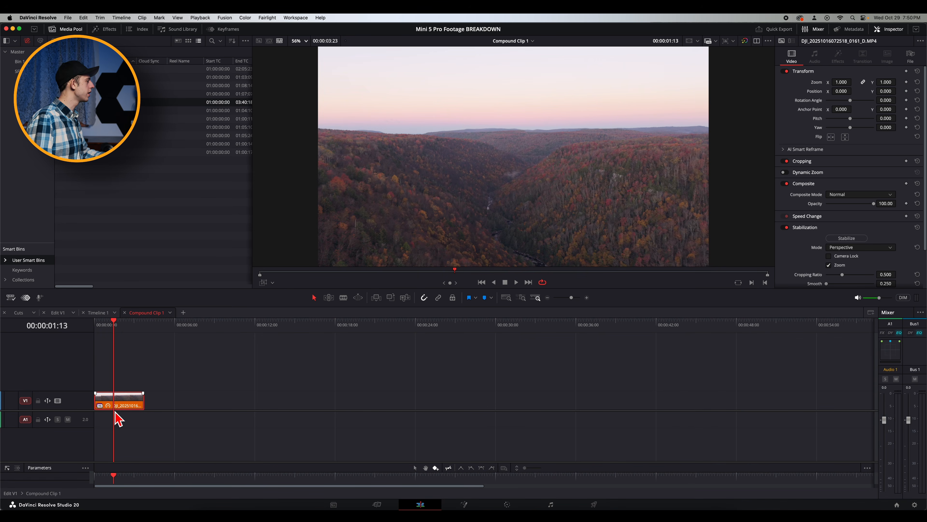
pyautogui.press('r')
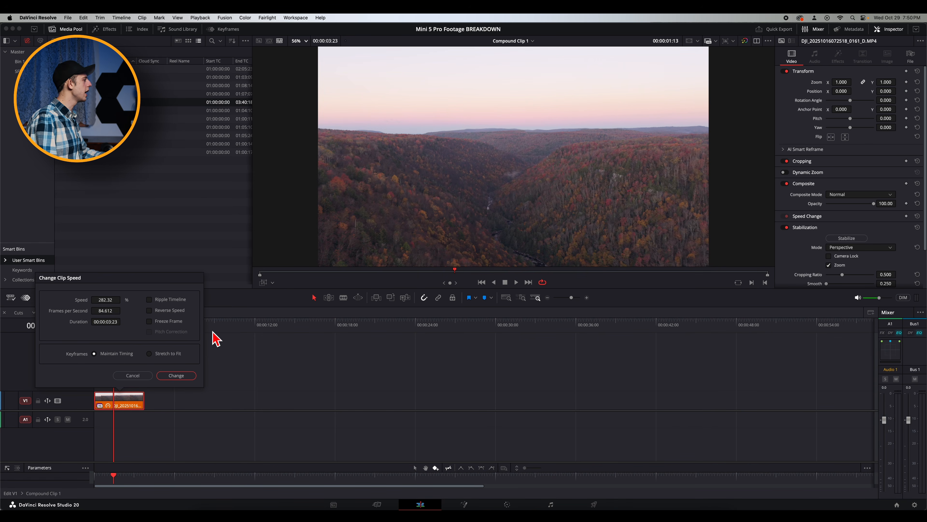
pyautogui.click(133, 375)
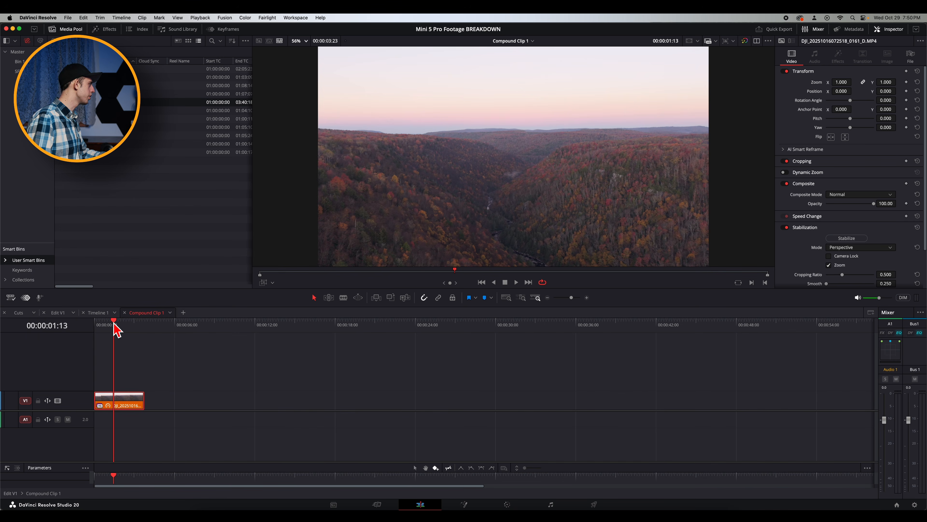
# - Return to the Edit V1 timeline and play Compound Clip 1 with Stabilization off
pyautogui.click(125, 312)
pyautogui.click(683, 326)
pyautogui.press('space')
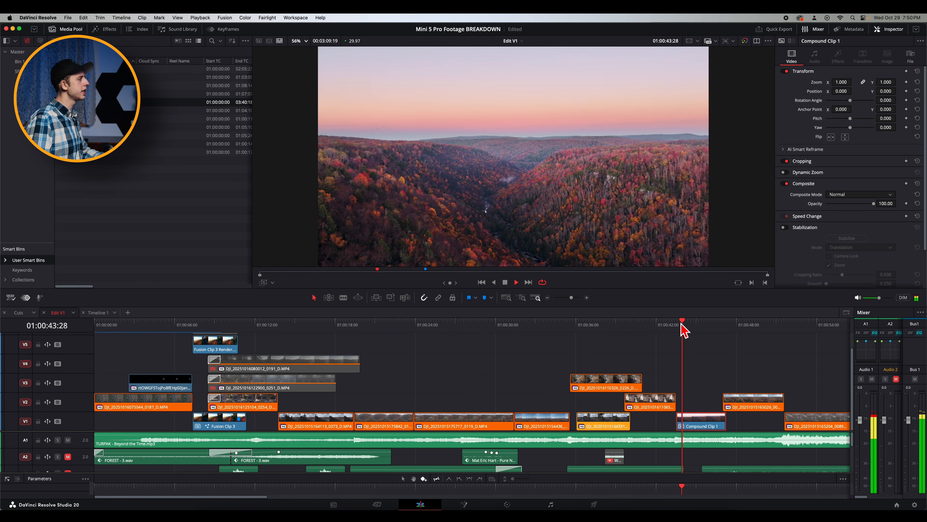
pyautogui.press('space')
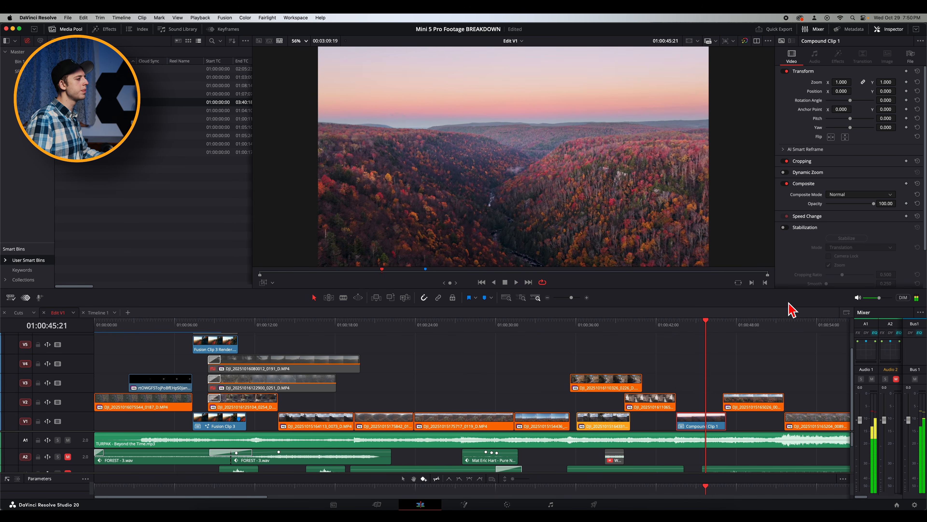
# - Turn on Stabilization for Compound Clip 1 and replay it, continuing through the forest road shot
pyautogui.click(784, 227)
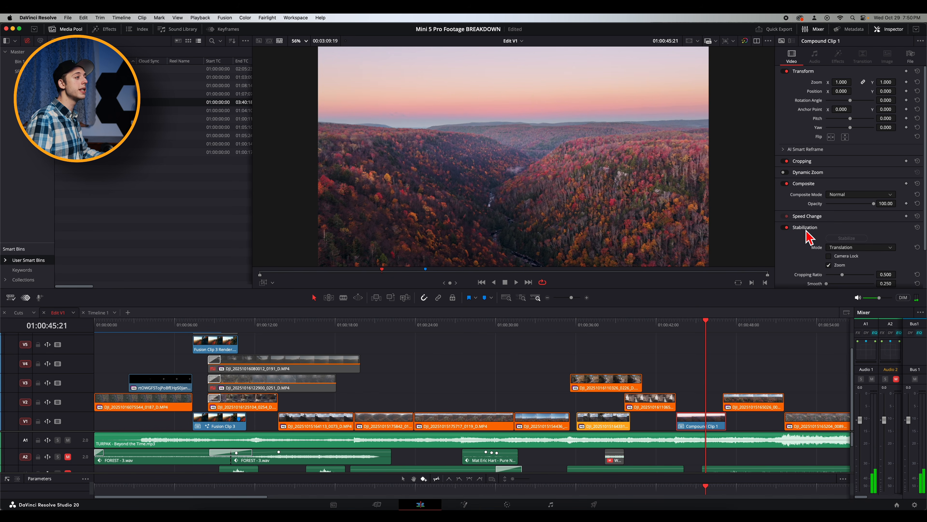
pyautogui.scroll(-3, 809, 235)
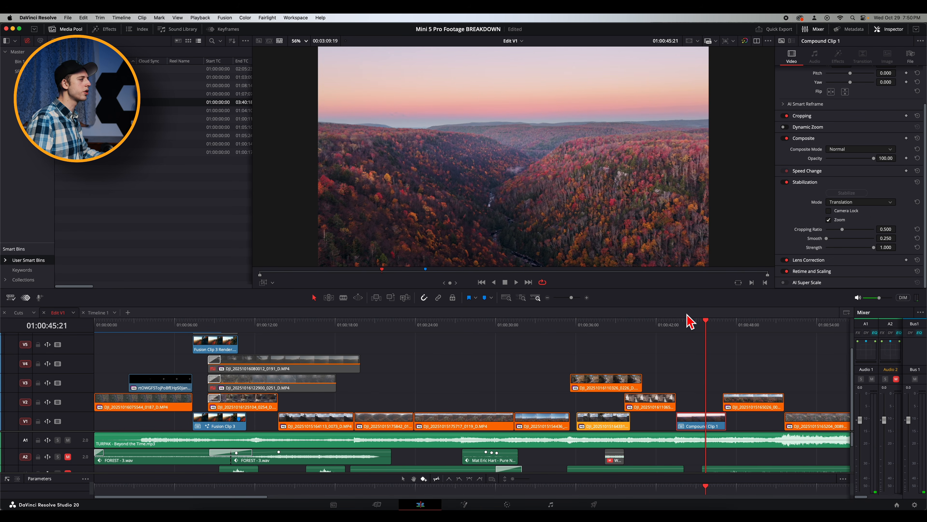
pyautogui.click(681, 330)
pyautogui.press('space')
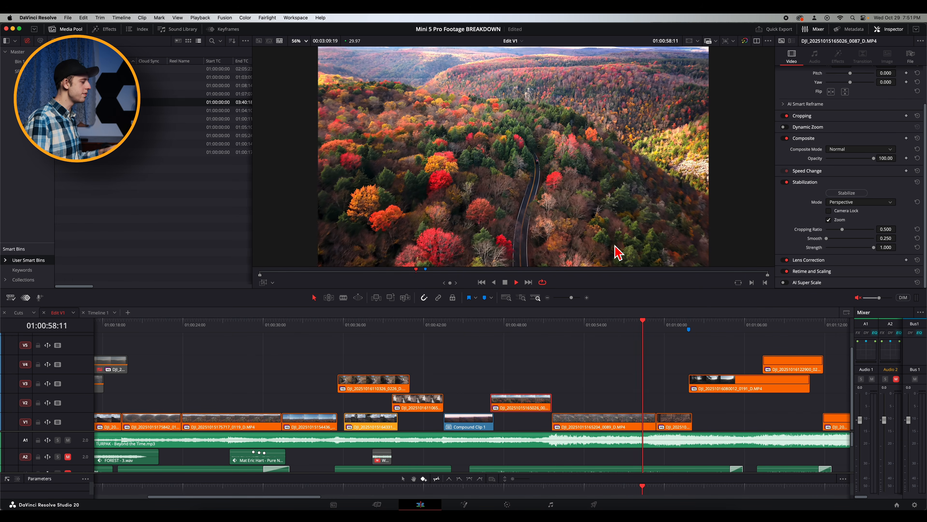
# - Replay the forest road shot's color change and continue through the forest biker shot to the dawn silhouette shot
pyautogui.click(584, 324)
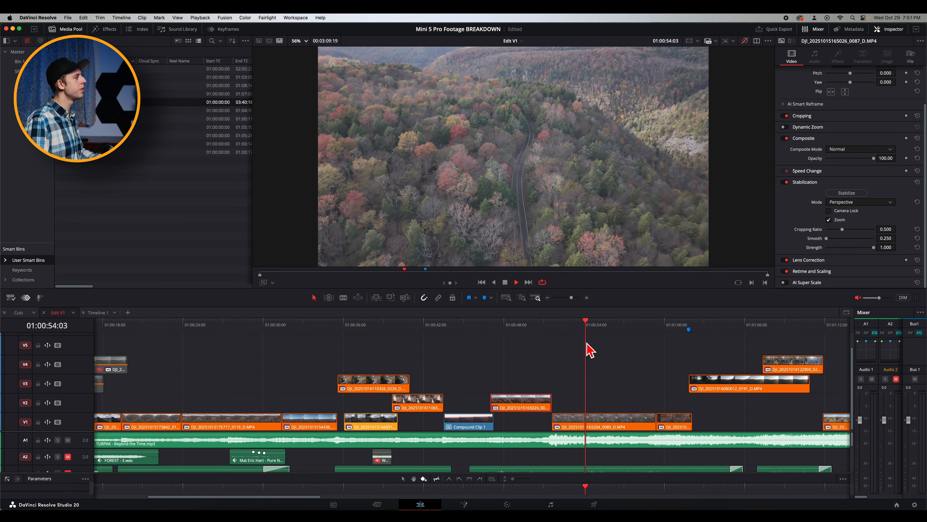
pyautogui.click(632, 327)
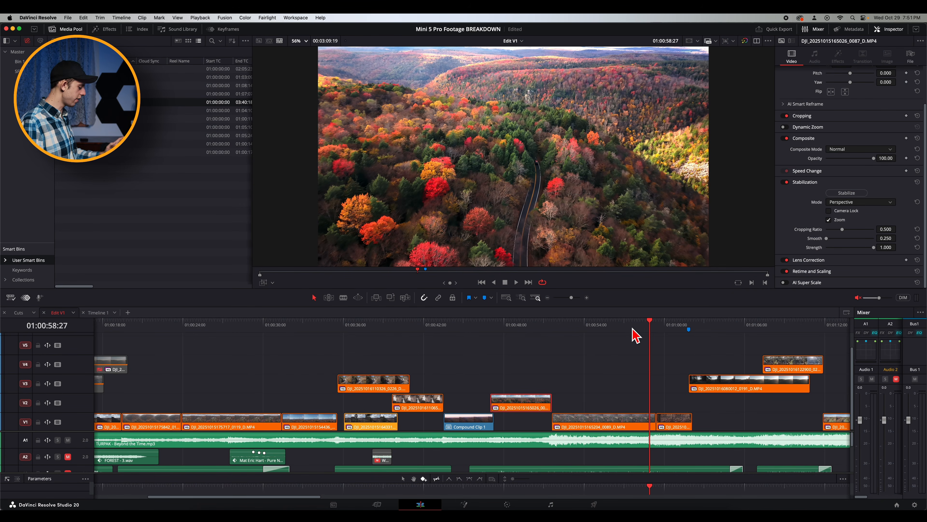
pyautogui.press('space')
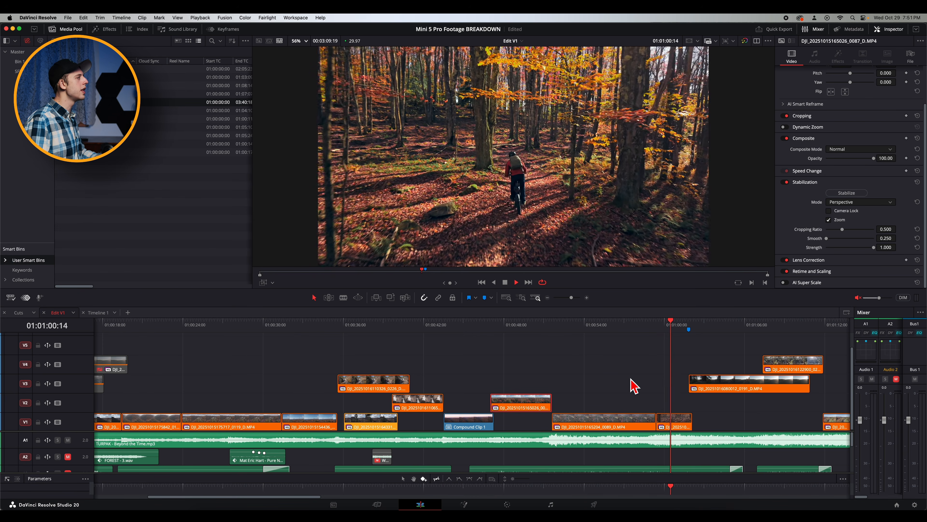
pyautogui.press('space')
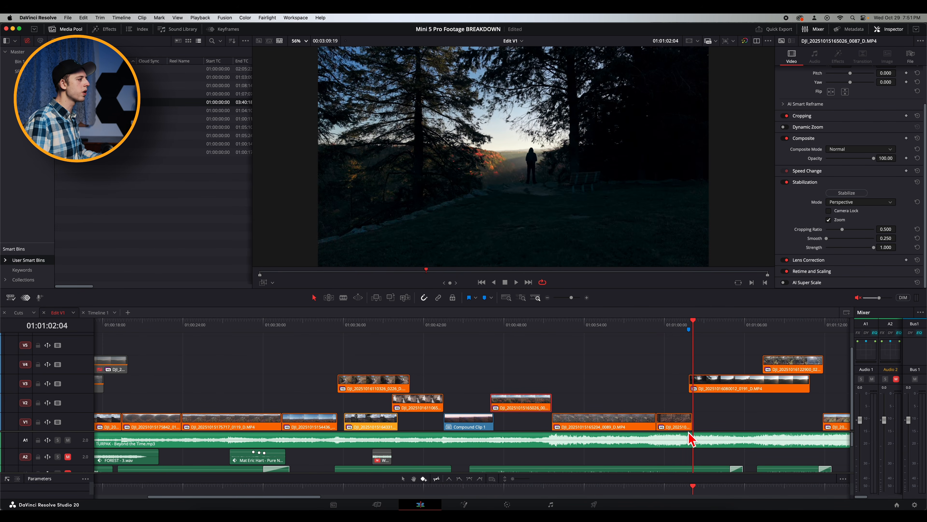
# - Move the forest biker clip from V1 to V4, try extending both its ends, and undo the extensions
pyautogui.moveTo(674, 422); pyautogui.dragTo(729, 362)
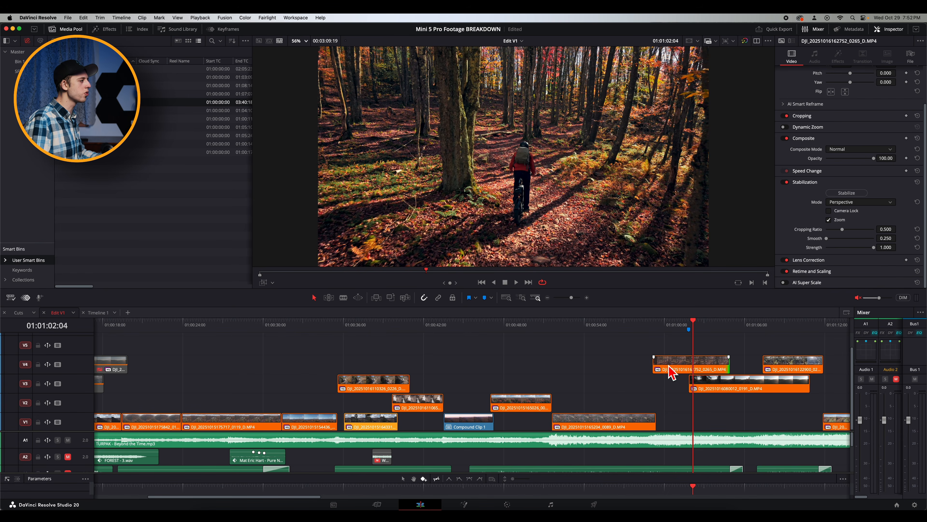
pyautogui.moveTo(660, 369); pyautogui.dragTo(620, 372)
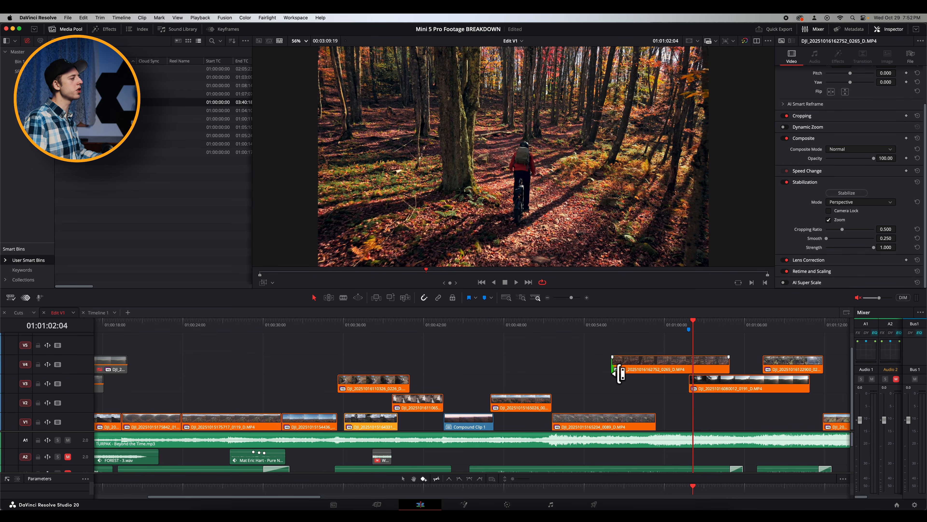
pyautogui.click(613, 324)
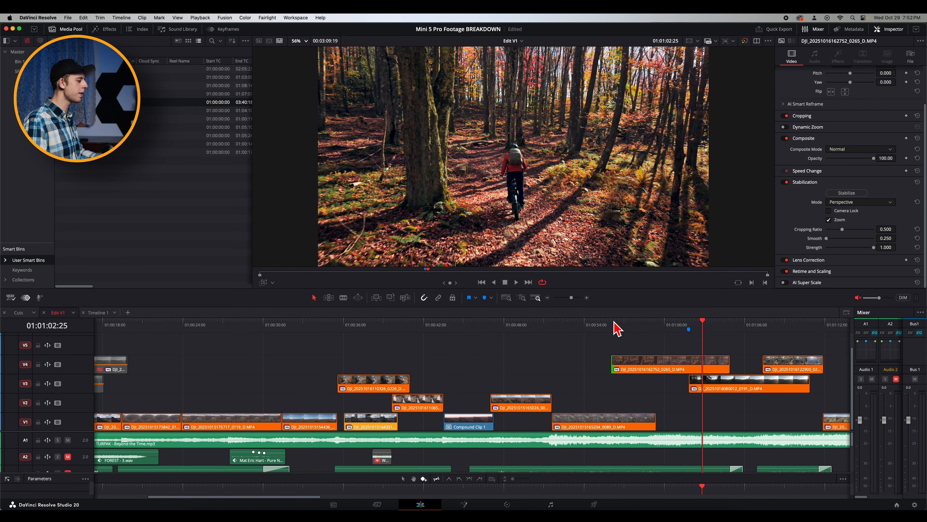
pyautogui.press('super+z')
pyautogui.press('super+z')
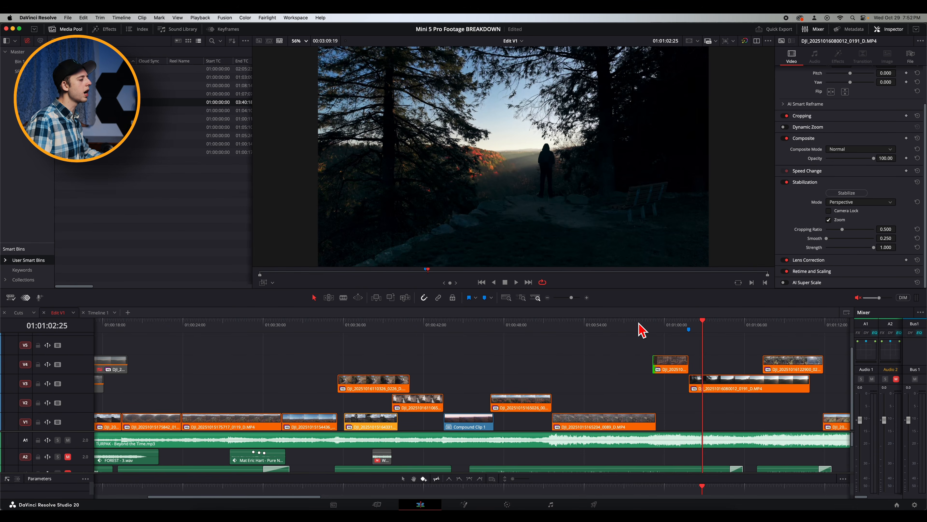
# - Play with sound from the end of the forest road shot to the shot of the wind turbines beside the road
pyautogui.click(635, 324)
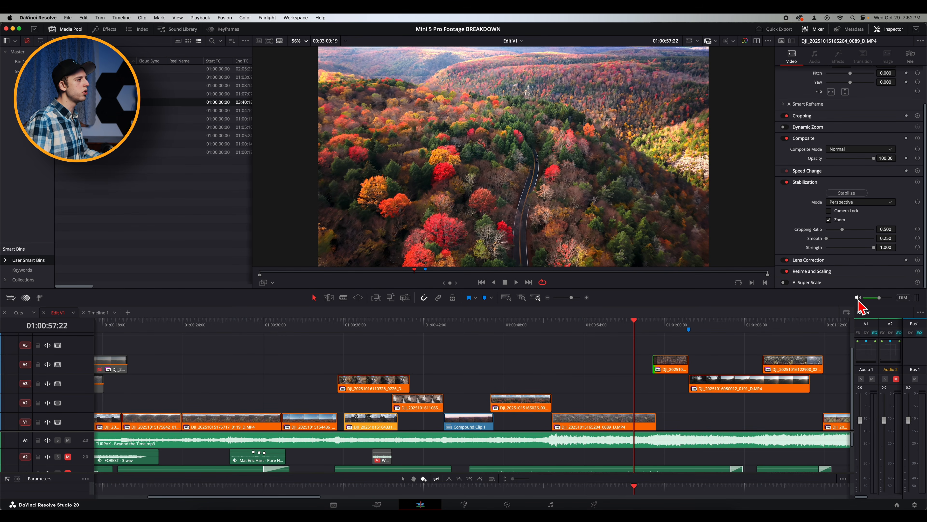
pyautogui.press('space')
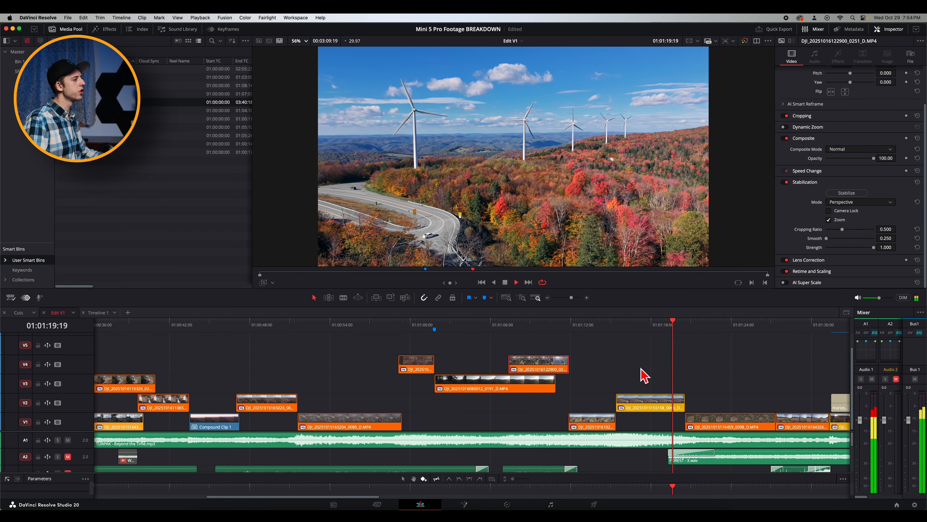
pyautogui.press('space')
# - Try extending the end of the wind turbine clip slightly past its cut into the boardwalk shot and play across it
pyautogui.moveTo(684, 406); pyautogui.dragTo(689, 400)
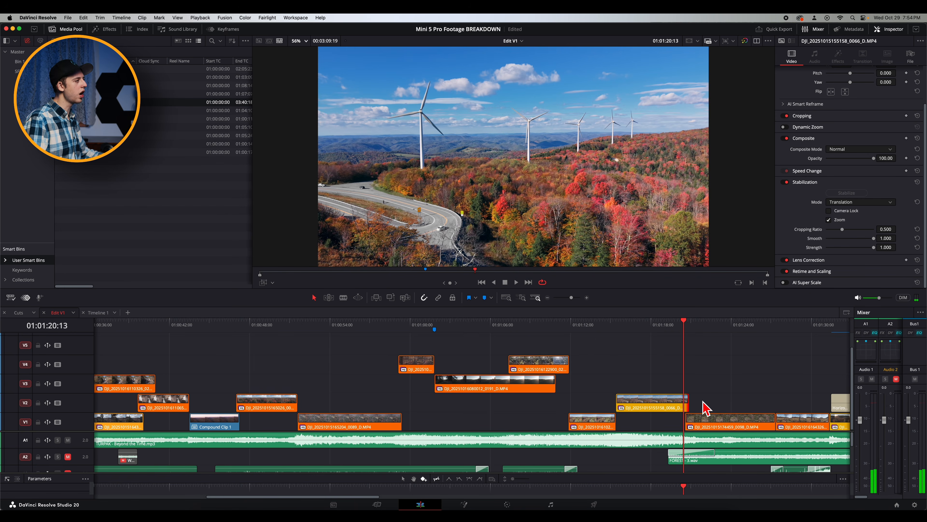
pyautogui.press('space')
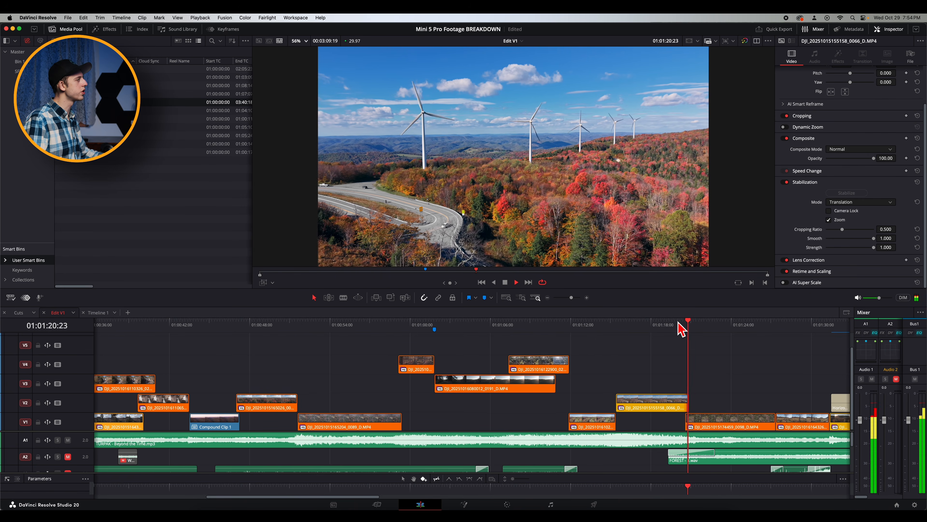
pyautogui.click(675, 324)
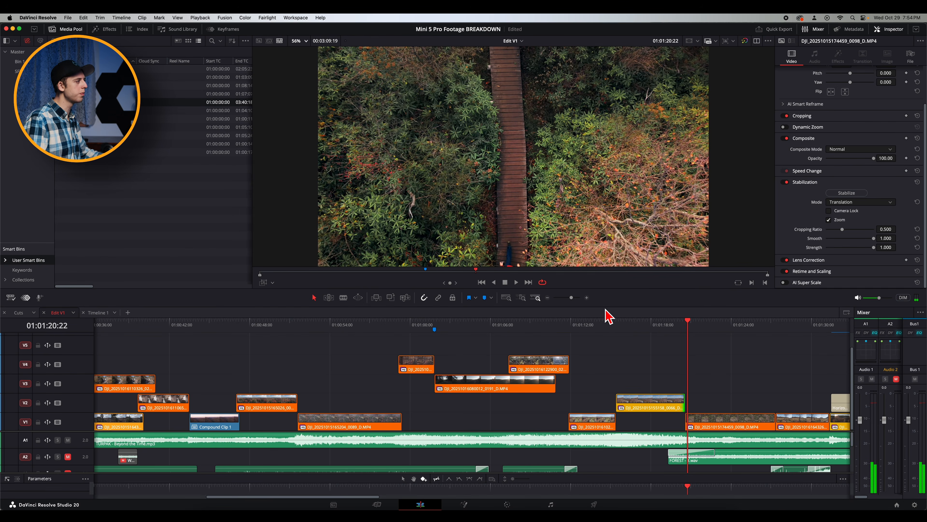
# - Play from the wind turbine shot through the boardwalk shot, and replay the field biker shot with Stabilization on
pyautogui.click(617, 323)
pyautogui.press('space')
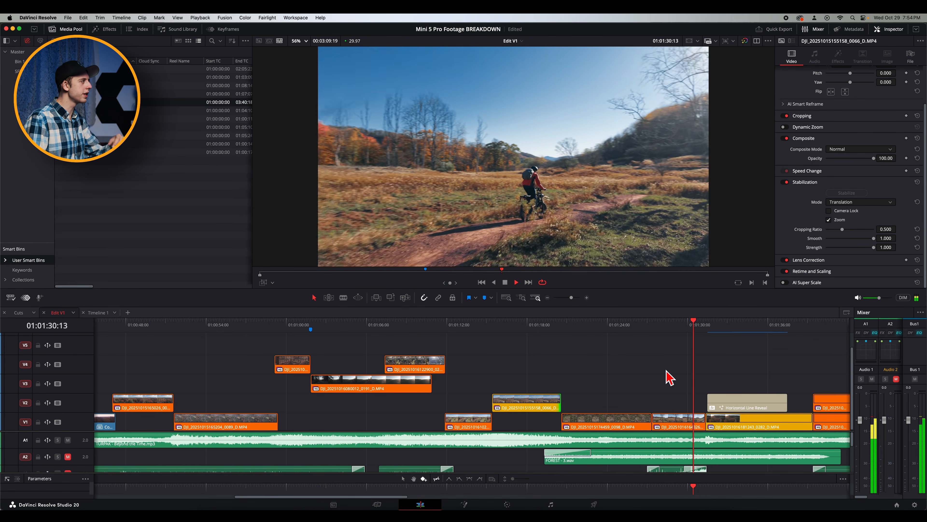
pyautogui.click(644, 334)
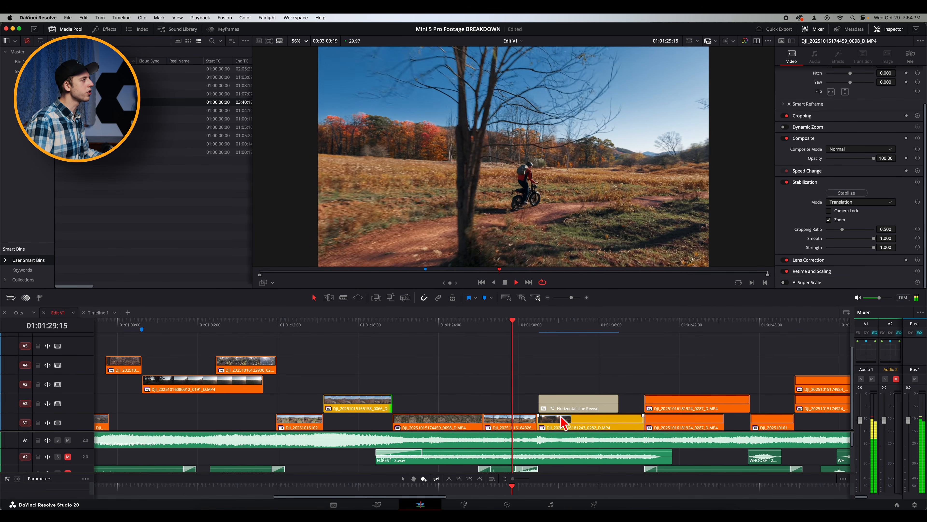
pyautogui.press('space')
pyautogui.click(474, 331)
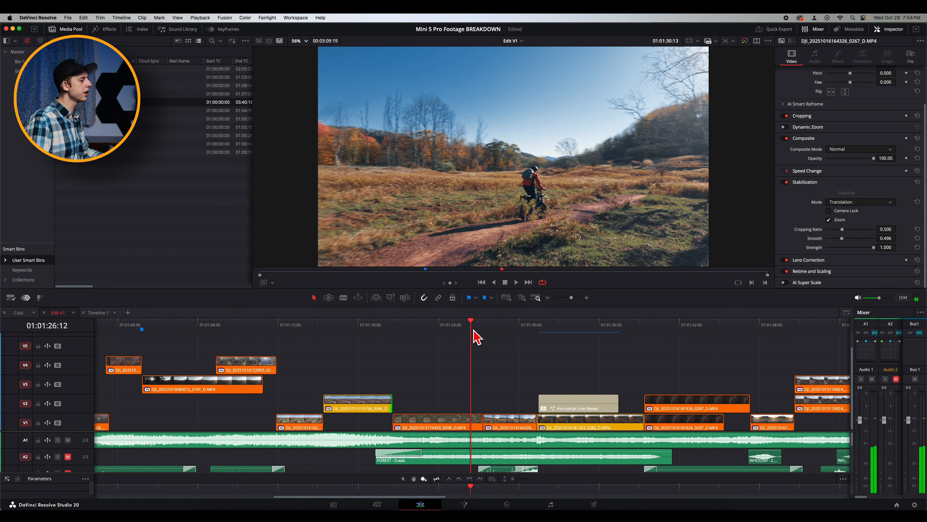
pyautogui.press('space')
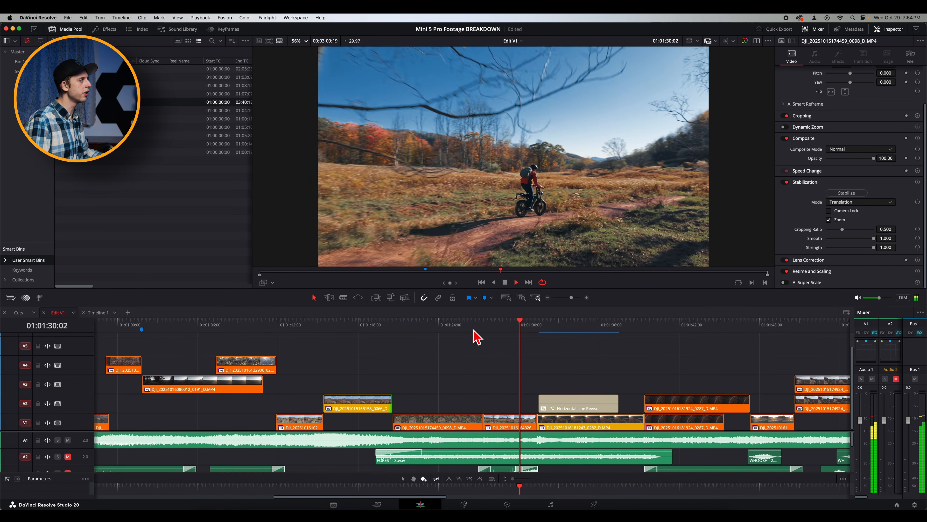
pyautogui.press('space')
# - Turn off Stabilization for the field biker clip and replay the shot repeatedly to examine its motion
pyautogui.click(786, 182)
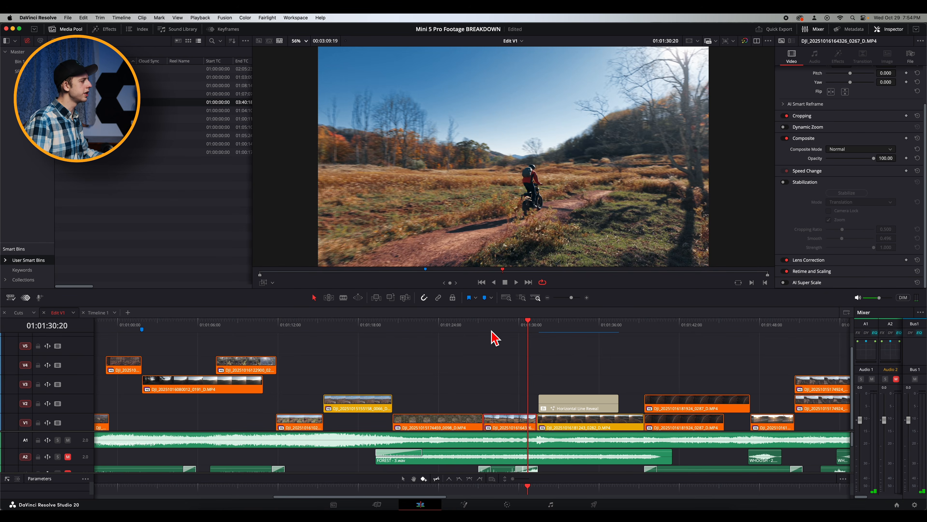
pyautogui.click(489, 331)
pyautogui.press('space')
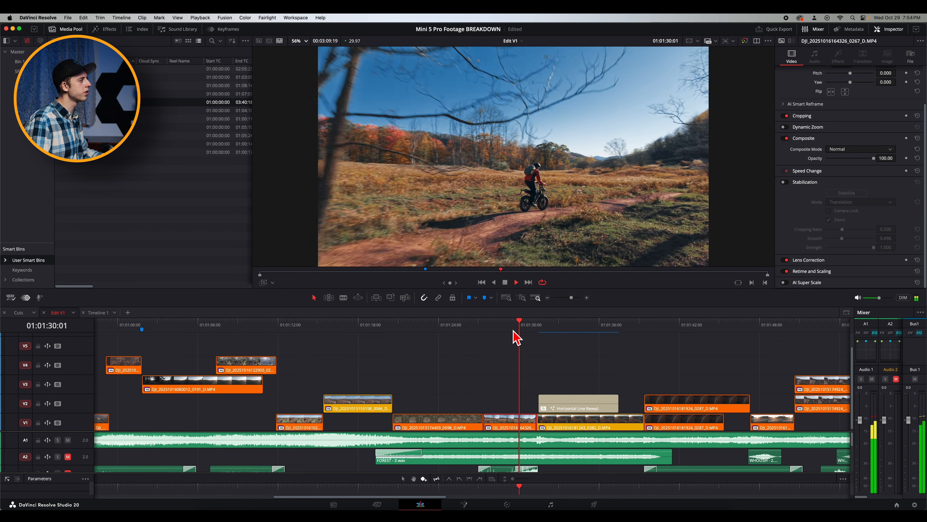
pyautogui.press('space')
pyautogui.click(491, 331)
pyautogui.press('space')
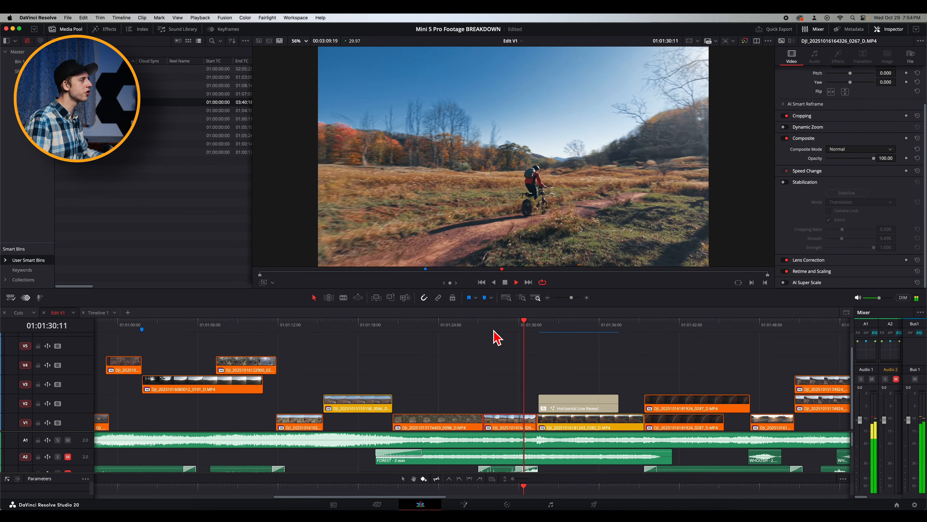
pyautogui.press('space')
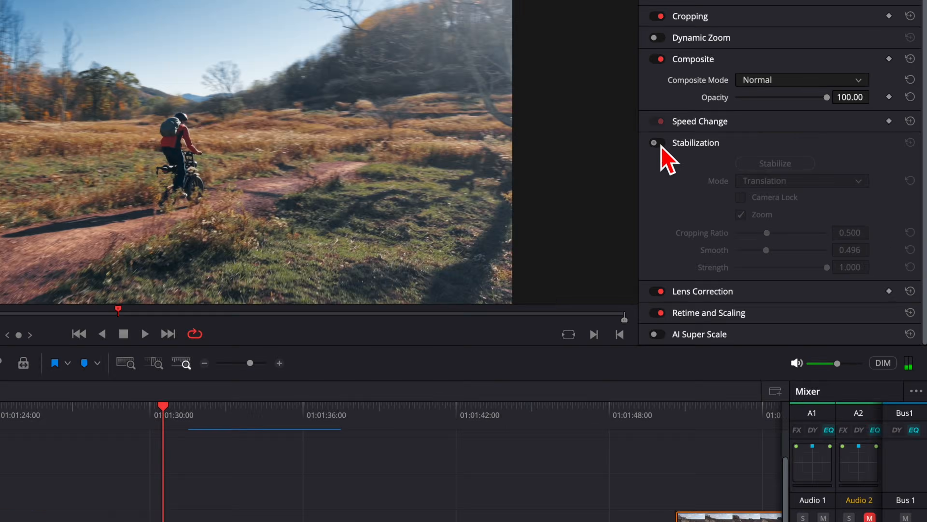
# - Play from the sunset silhouette shot on the roadside post into the cliff overlook shot
pyautogui.click(784, 182)
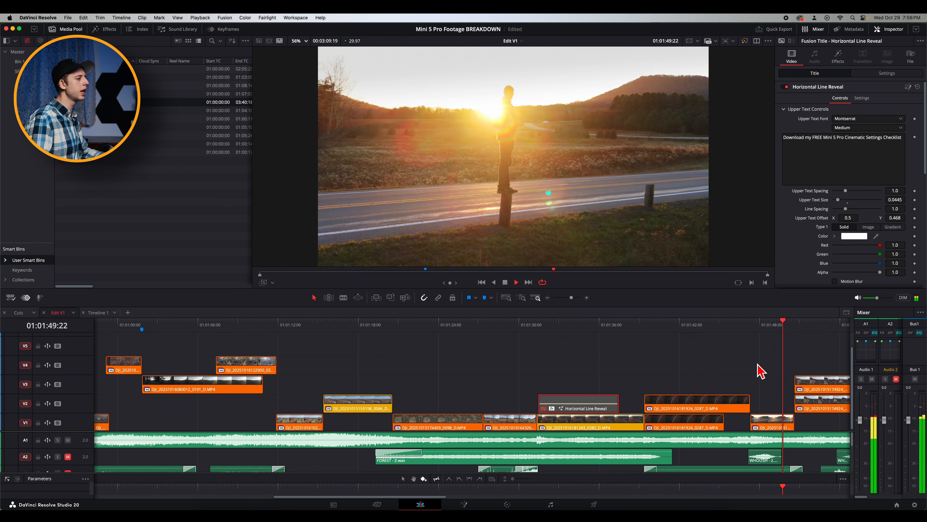
pyautogui.hscroll(3, 755, 366)
pyautogui.click(701, 325)
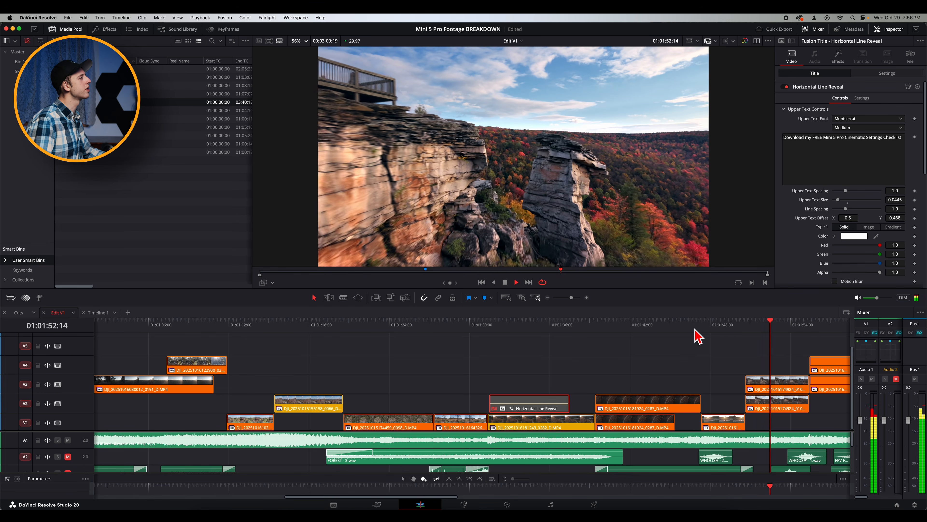
# - Replay the cliff fly-through shot and check the clip speed settings of its V3 clip, leaving them unchanged
pyautogui.hscroll(8, 721, 366)
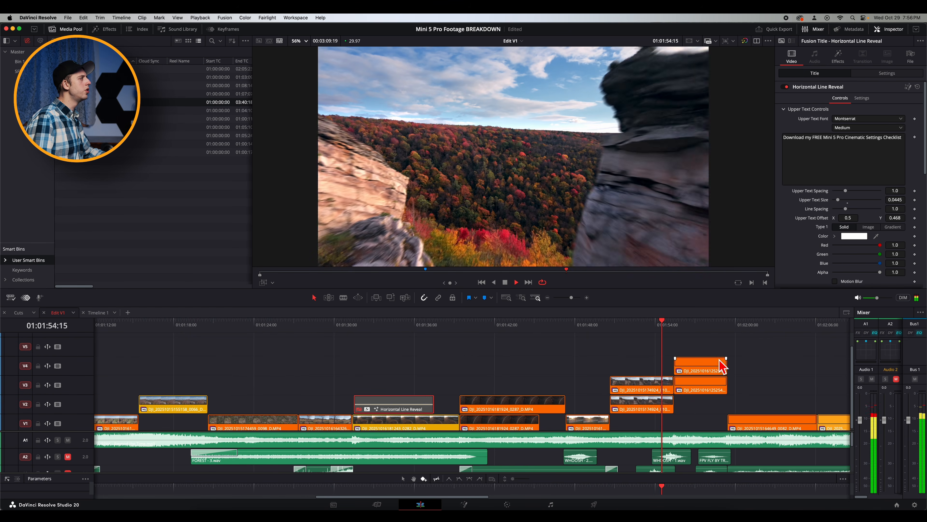
pyautogui.click(631, 324)
pyautogui.click(661, 384)
pyautogui.press('r')
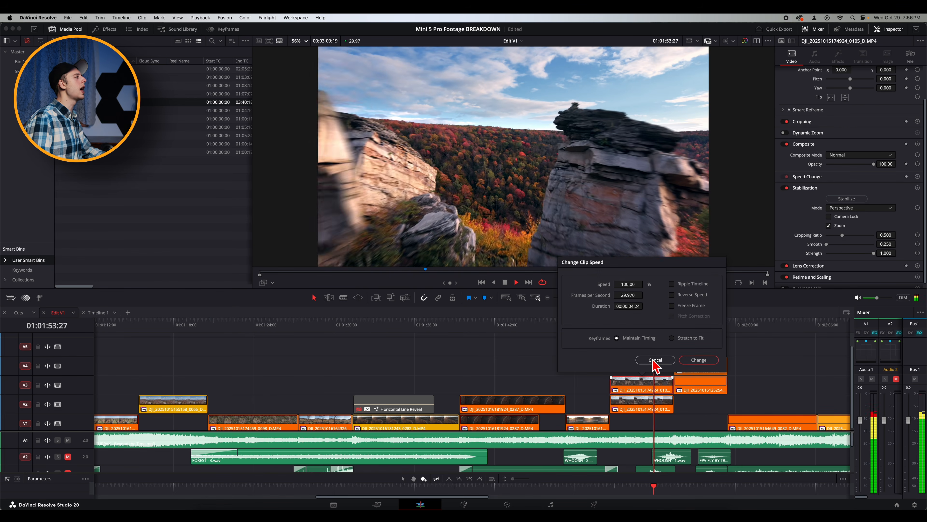
pyautogui.click(655, 360)
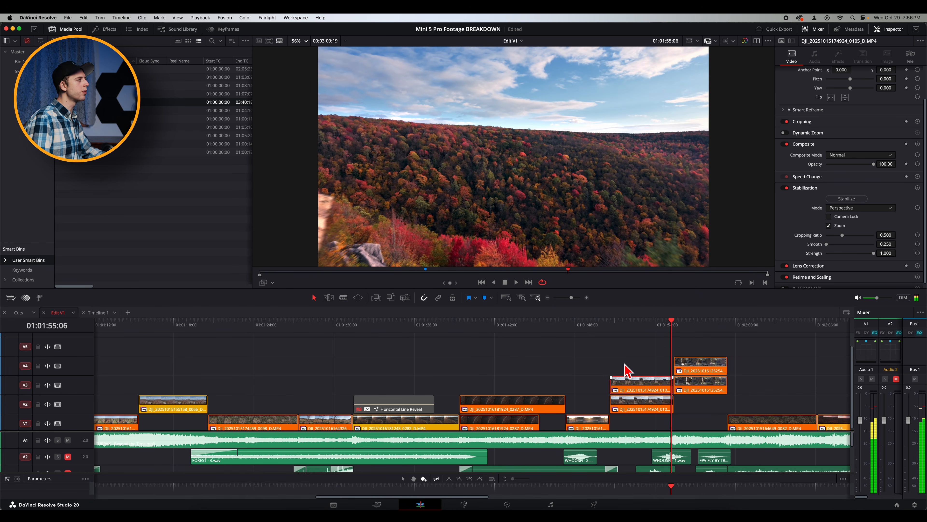
# - Replay the cut to the waterfall, disable the V3 cliff clip and play the shot from just before its start
pyautogui.click(662, 326)
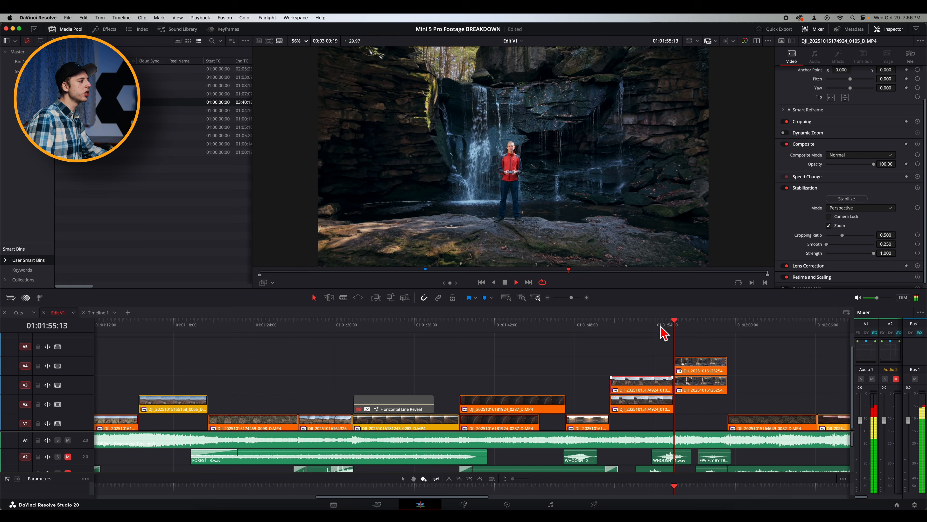
pyautogui.press('d')
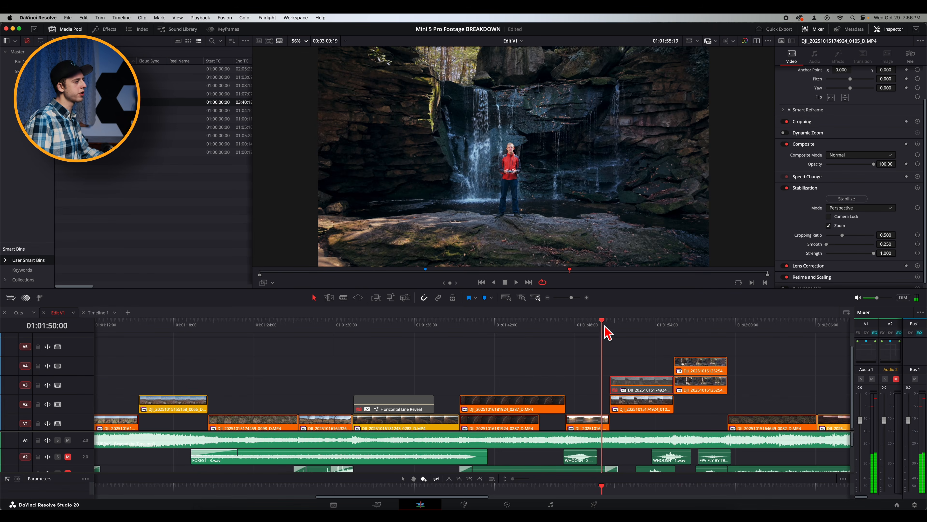
pyautogui.click(605, 329)
pyautogui.press('space')
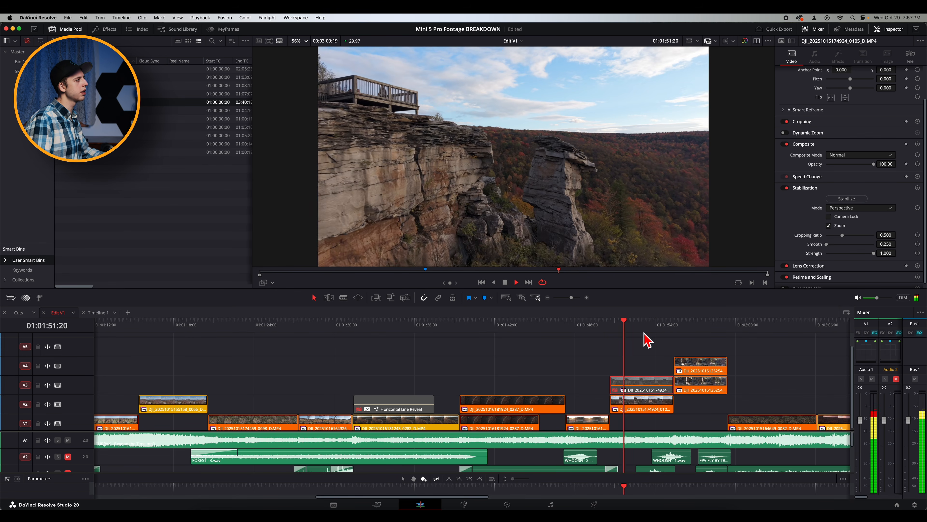
pyautogui.press('space')
# - Replay the end of the cliff fly-through with the V3 clip enabled and step back four frames to just before the waterfall cut
pyautogui.click(655, 326)
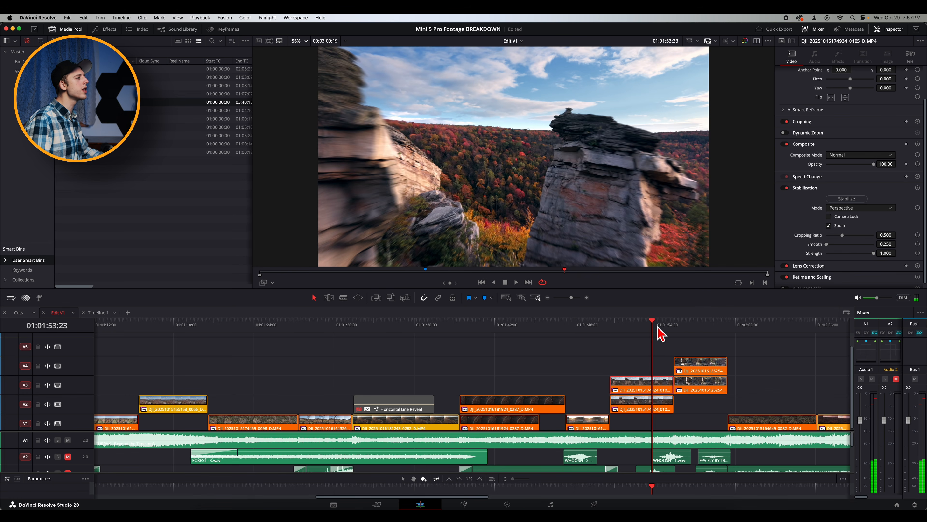
pyautogui.press('space')
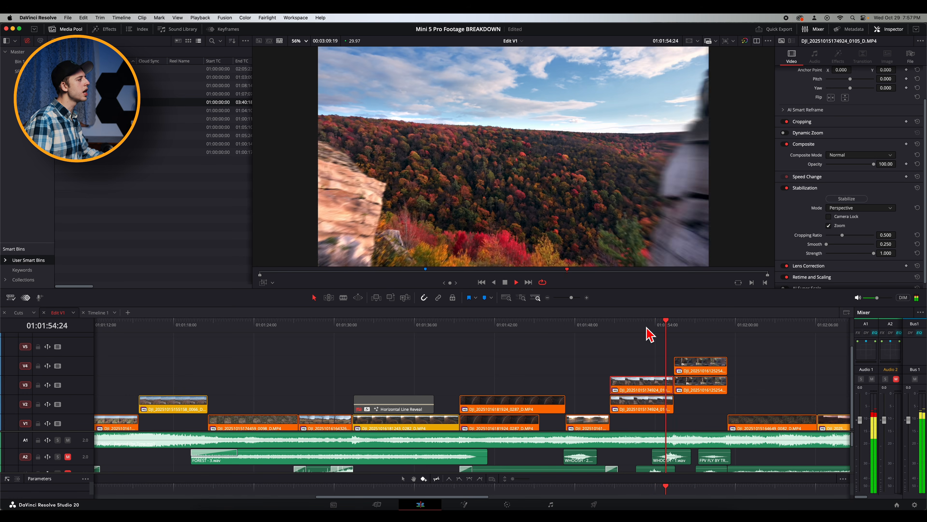
pyautogui.press('space')
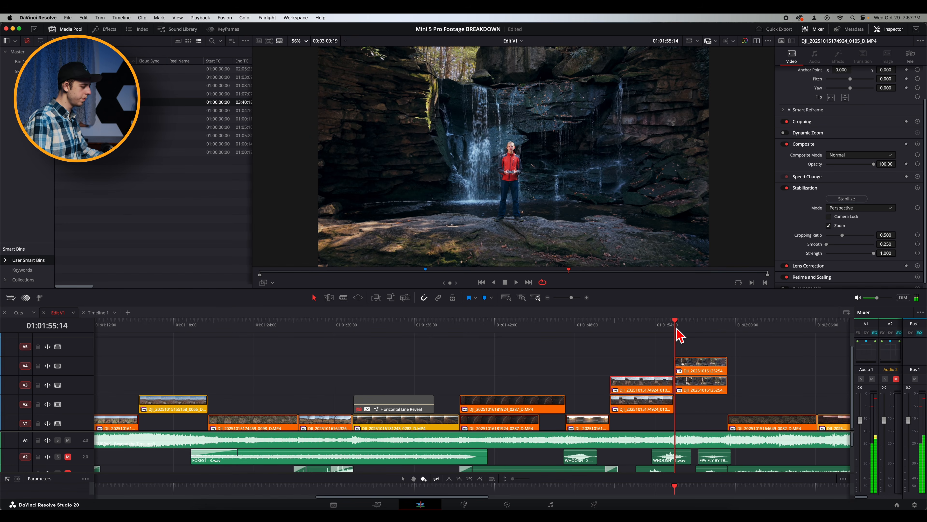
pyautogui.press('Left')
pyautogui.press('Left')
pyautogui.press('Left')
pyautogui.press('Left')
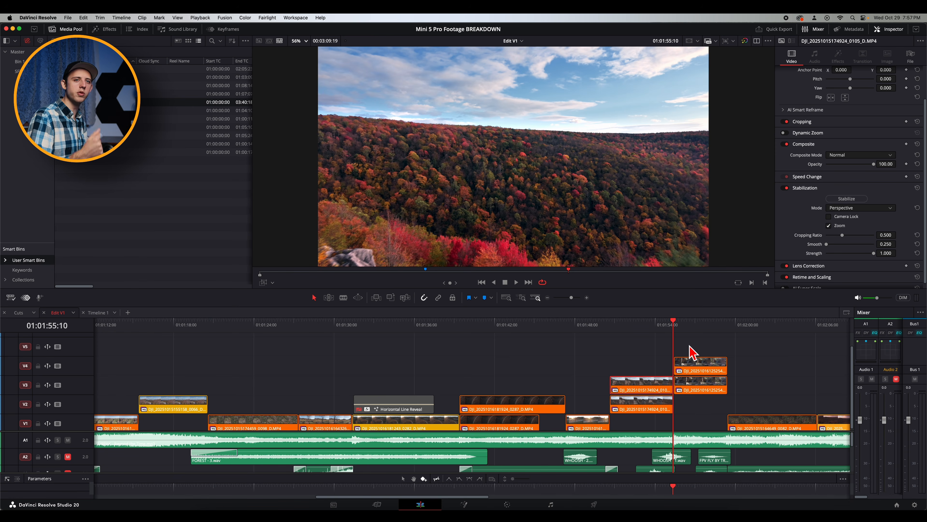
# - Play from the end of the cliff shot through the waterfall shot into the aerial forest shot
pyautogui.press('space')
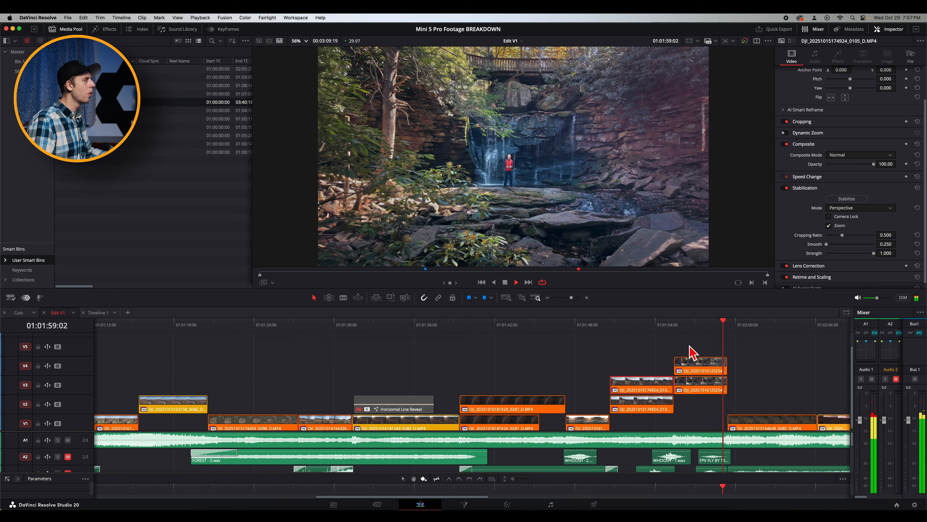
pyautogui.hscroll(3, 734, 353)
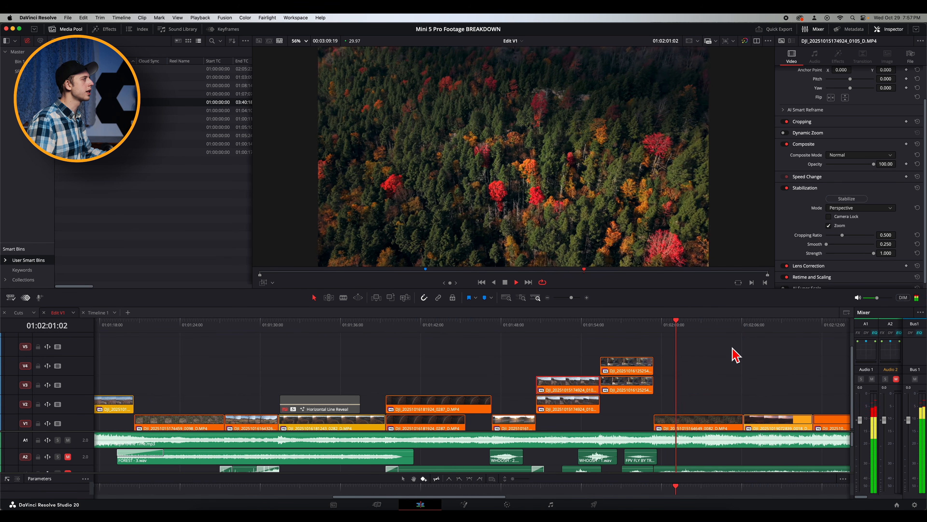
pyautogui.hscroll(5, 654, 410)
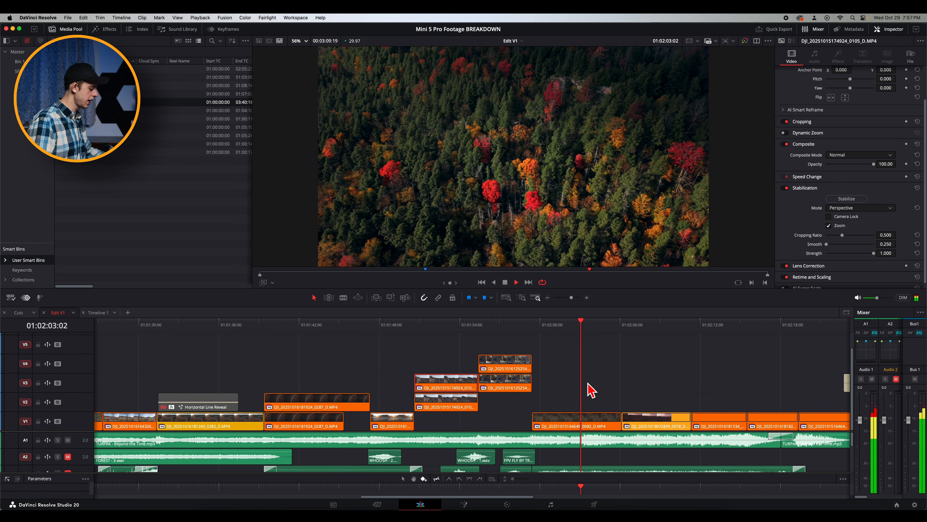
# - Turn off Stabilization for the aerial forest clip and play the shot to examine its motion
pyautogui.click(570, 423)
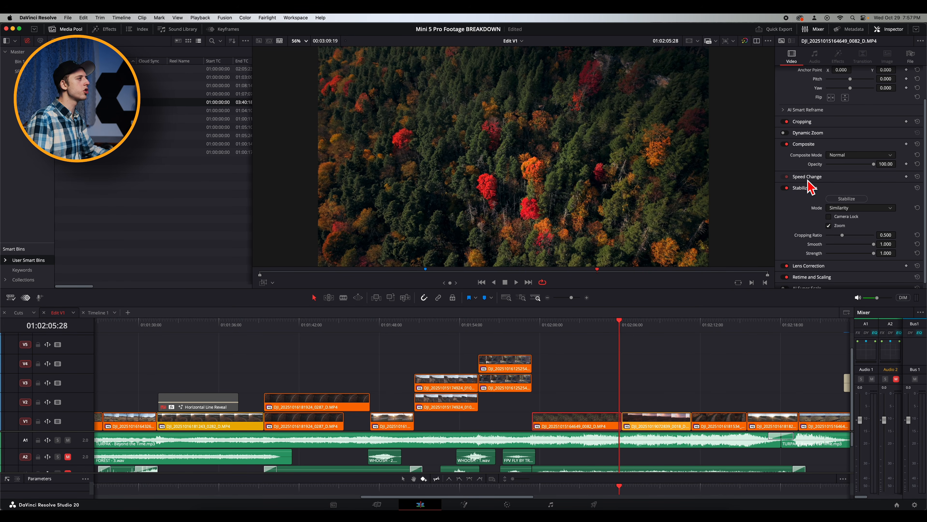
pyautogui.click(787, 188)
pyautogui.click(554, 338)
pyautogui.press('space')
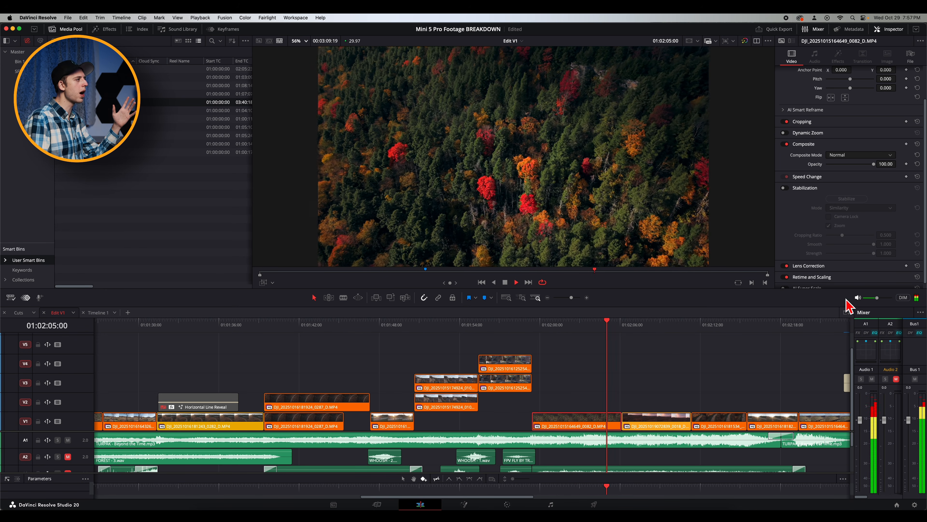
# - Mute the monitoring sound, turn Stabilization back on for the aerial forest clip and replay the shot
pyautogui.click(858, 298)
pyautogui.click(554, 325)
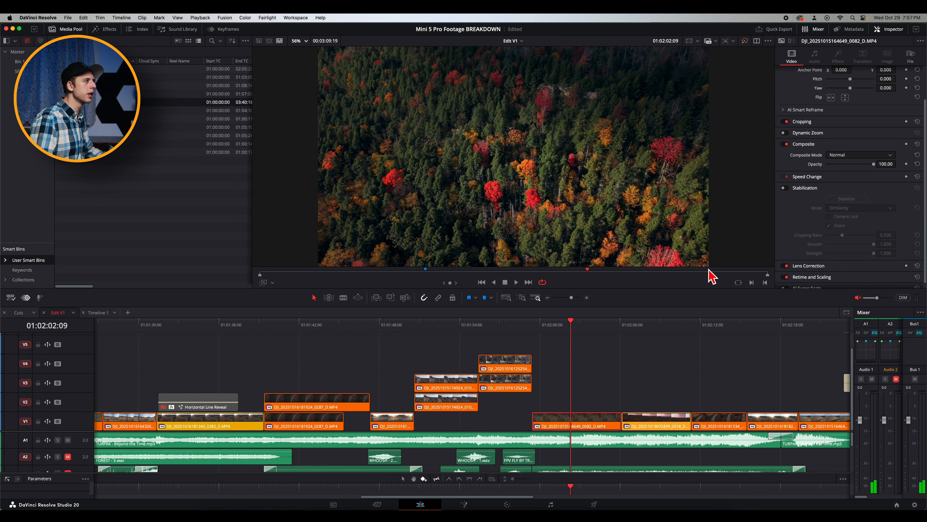
pyautogui.click(787, 188)
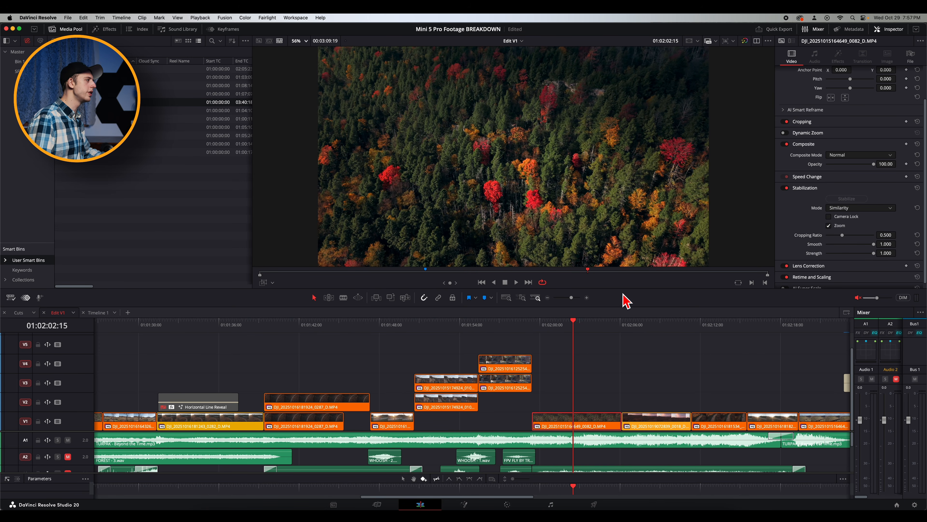
pyautogui.click(563, 325)
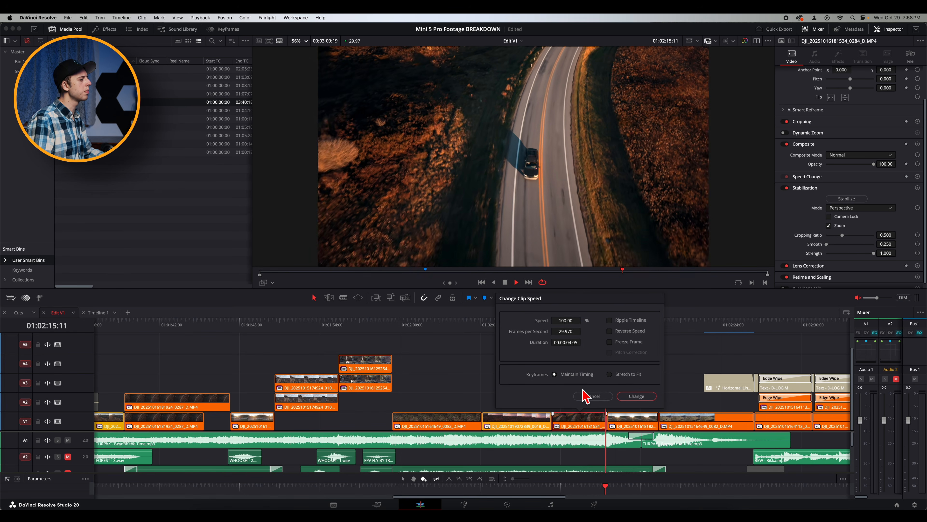
# - Dismiss the car-on-road clip's speed settings unchanged and play through the sunset road shot into the forest valley shot
pyautogui.click(585, 396)
pyautogui.click(569, 327)
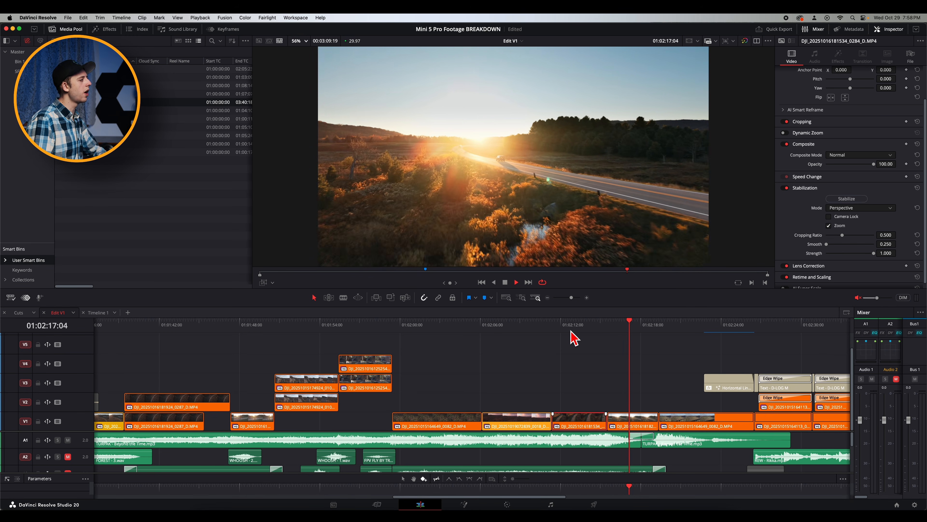
pyautogui.hscroll(4, 644, 357)
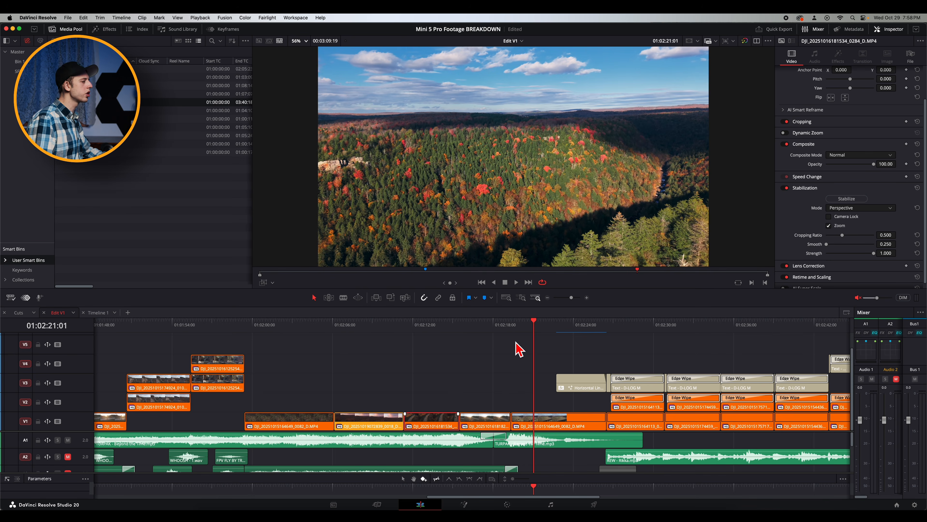
# - Play with sound from the car-on-road shot into the D-LOG M comparison shots, and unmute track A2
pyautogui.click(456, 326)
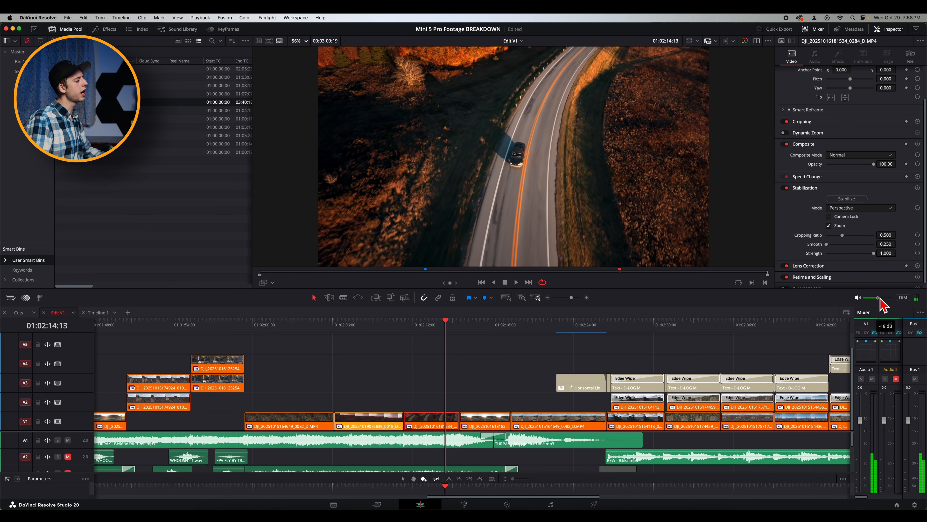
pyautogui.press('space')
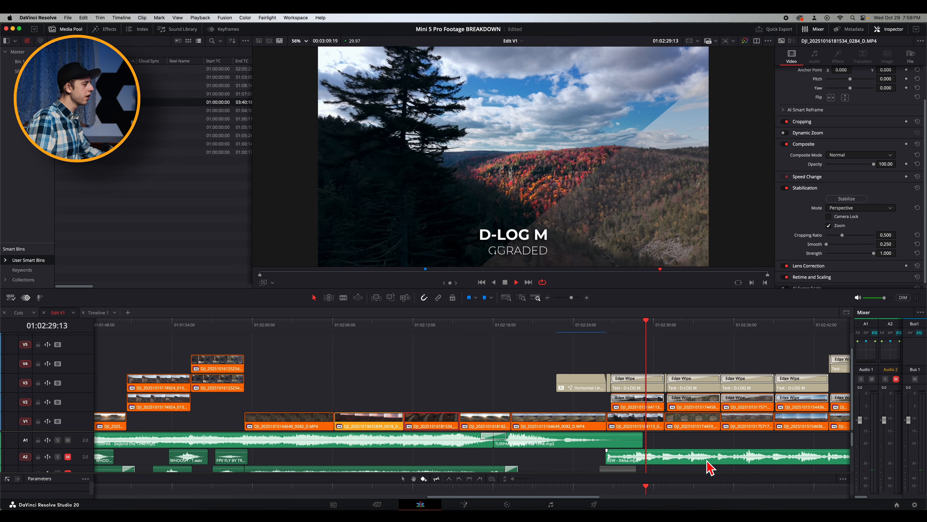
pyautogui.click(68, 456)
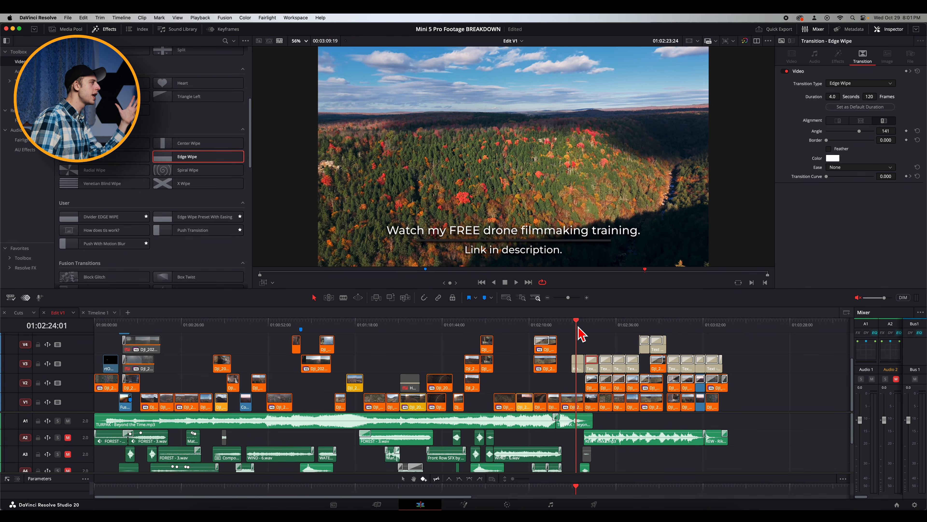
# - Scrub from the free training title to the ungraded D-LOG M boardwalk shot and bring the sound effect tracks A3 to A6 into view
pyautogui.moveTo(579, 328); pyautogui.dragTo(603, 328)
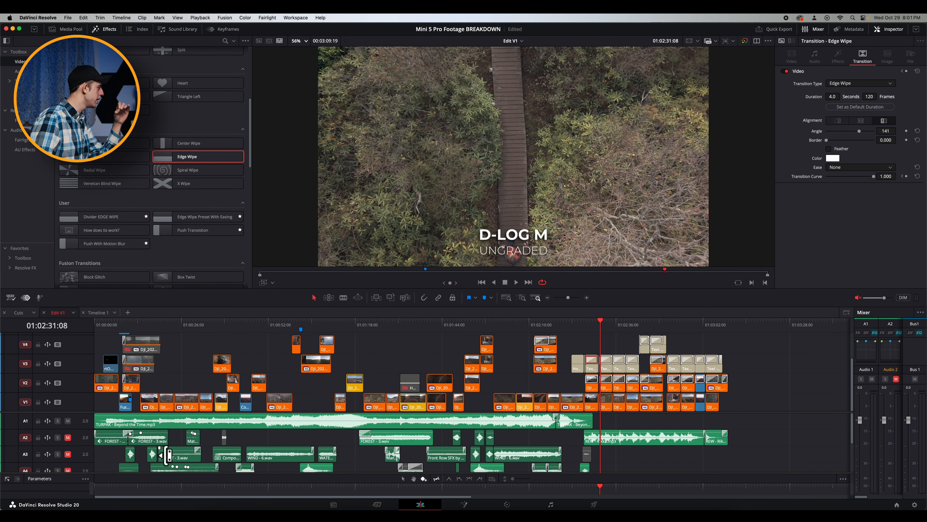
pyautogui.scroll(-2, 69, 439)
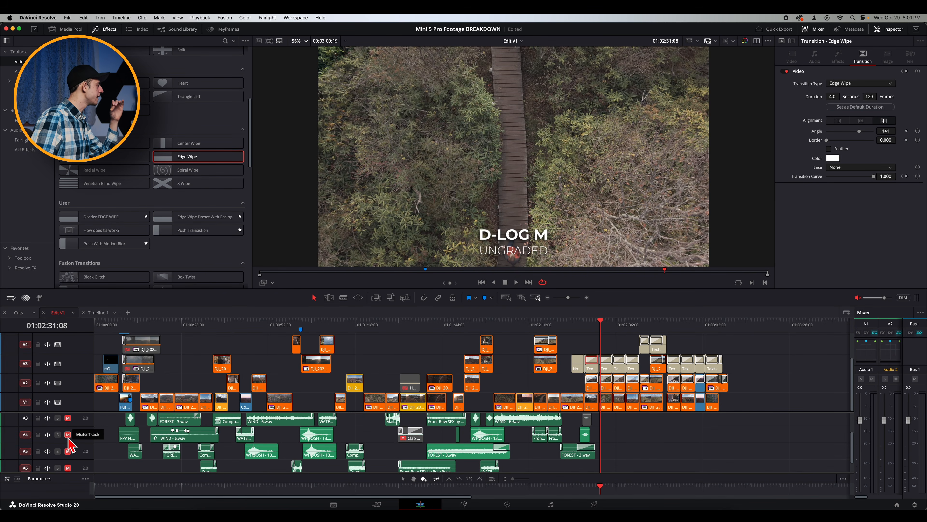
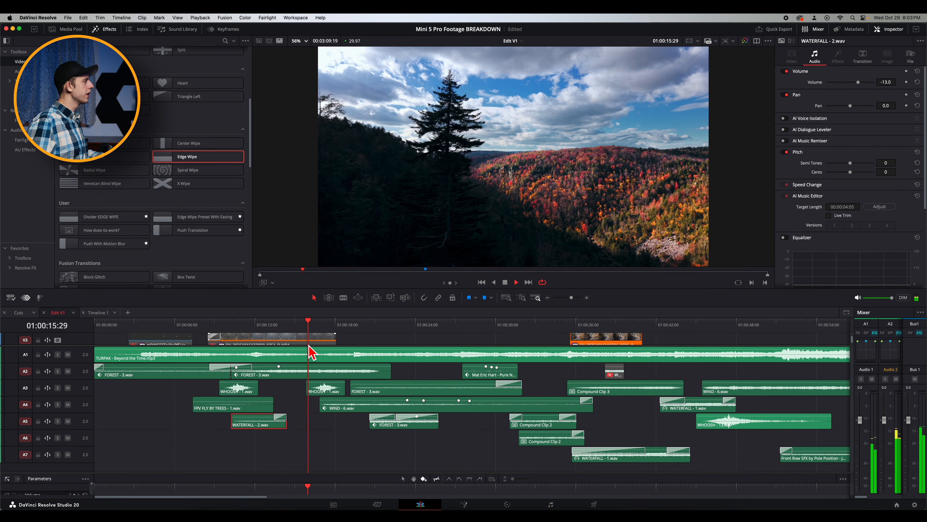
# - Play with sound from the forest valley shot into the rock outcrop shot, and select the WIND - 6.wav clip on track A4
pyautogui.click(309, 328)
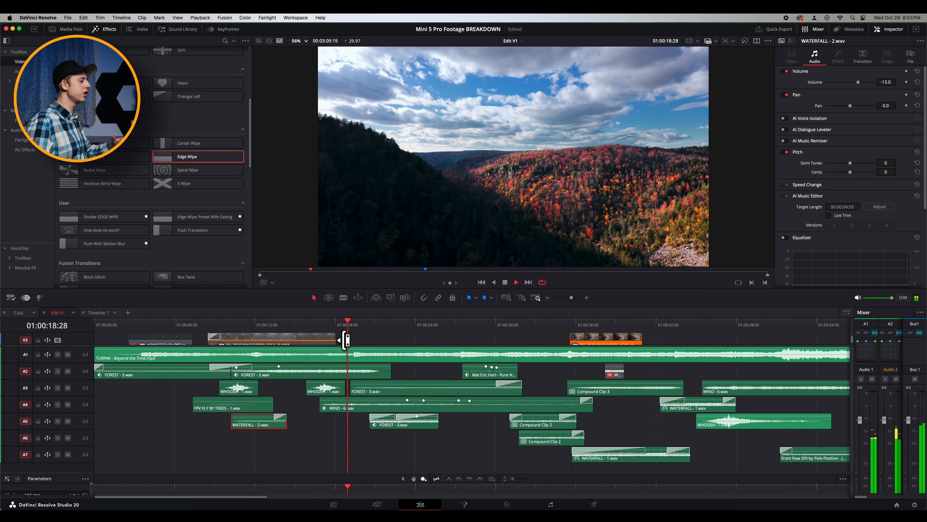
pyautogui.click(369, 406)
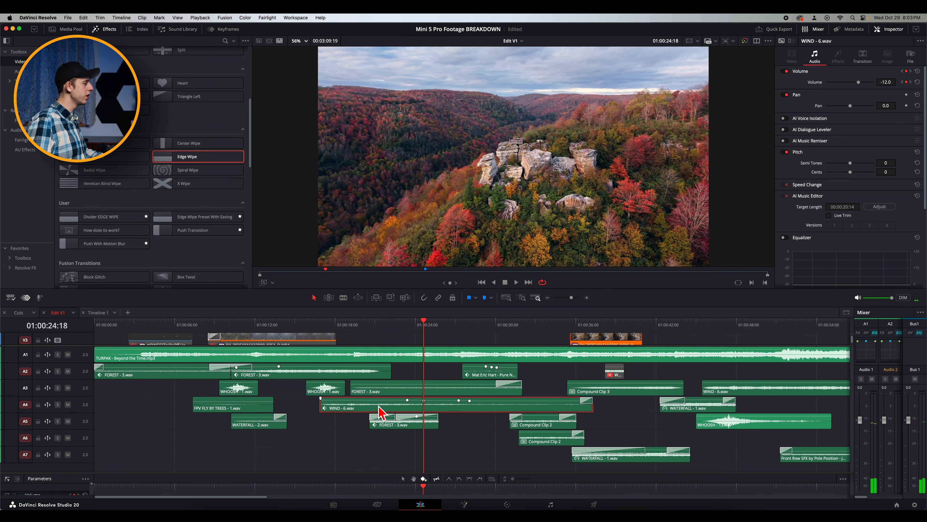
pyautogui.press('space')
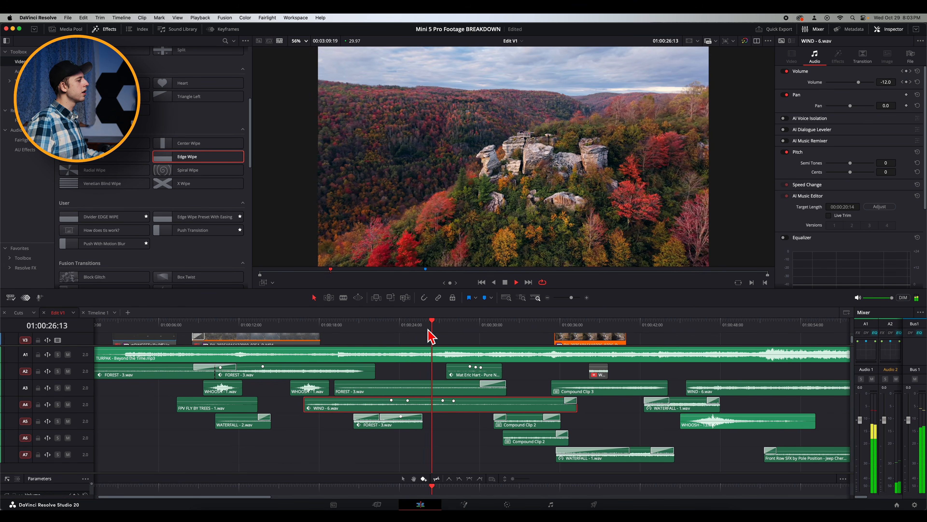
# - Replay the rock outcrop shot around the short sound clip on track A2 to listen to its layered sound effects
pyautogui.moveTo(415, 329)
pyautogui.mouseDown()
pyautogui.moveTo(346, 329)
pyautogui.moveTo(411, 329)
pyautogui.mouseUp()
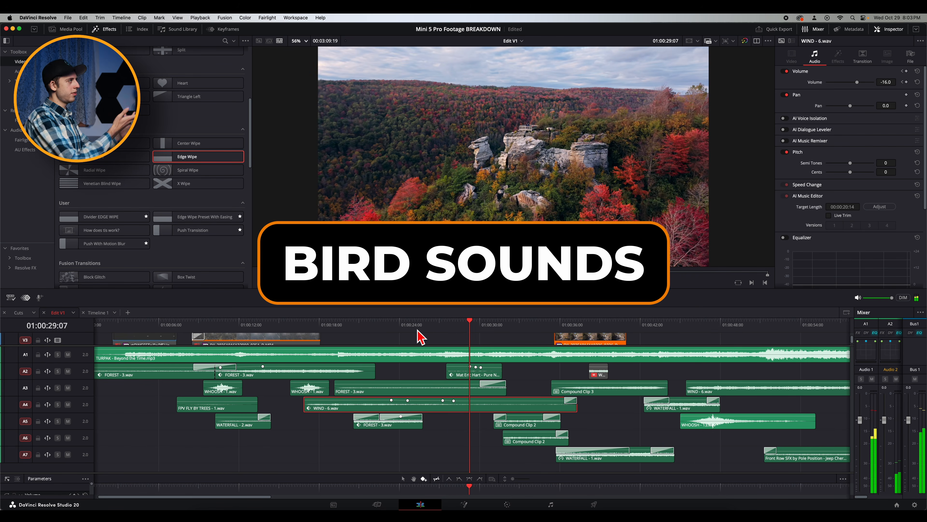
pyautogui.click(453, 329)
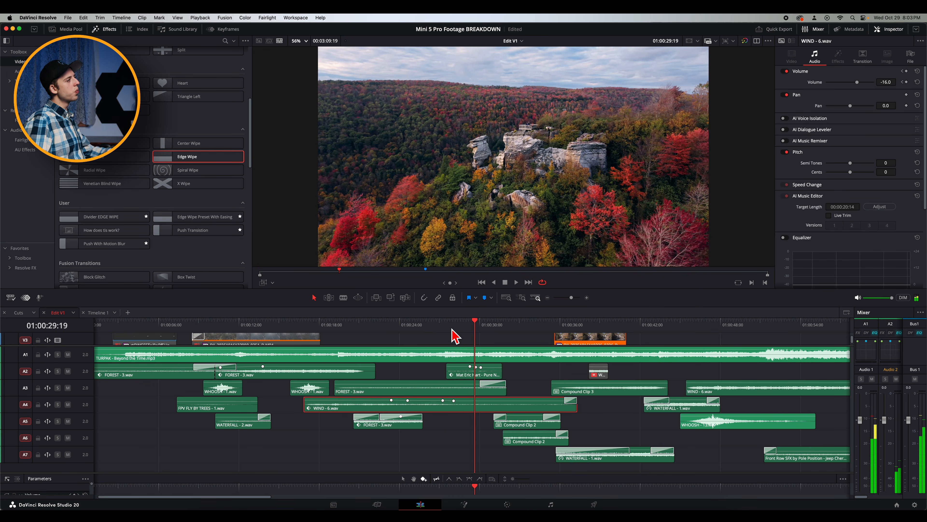
pyautogui.press('space')
pyautogui.moveTo(443, 329); pyautogui.dragTo(450, 332)
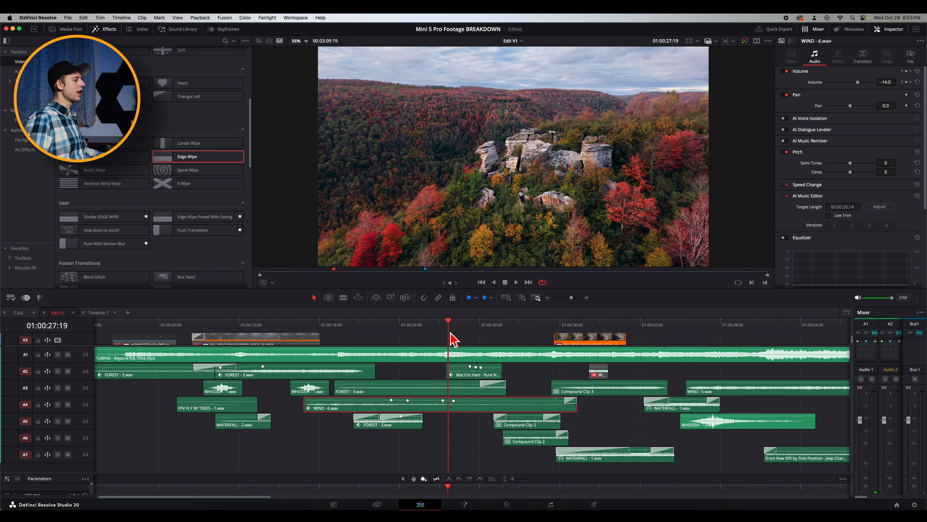
pyautogui.press('space')
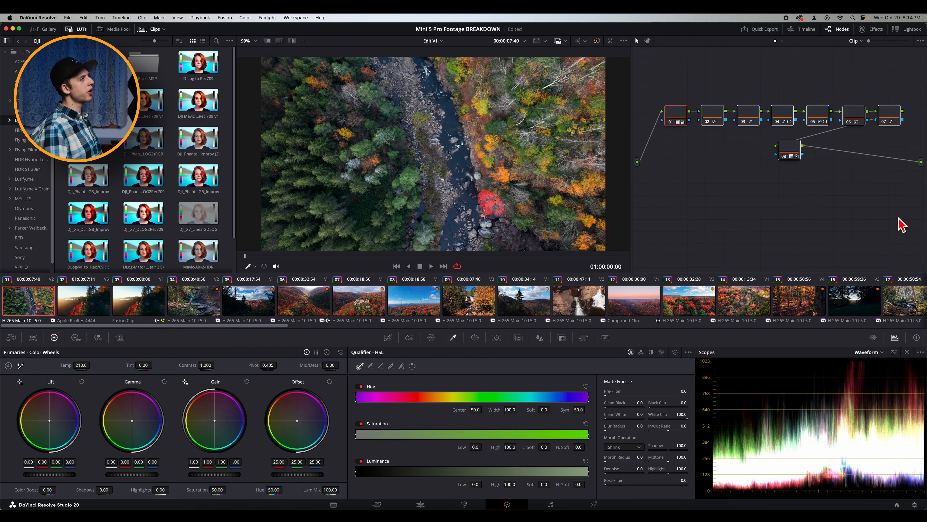
# - Bypass and restore the whole grade of the river shot several times to compare it with the ungraded footage
pyautogui.hotkey('shift', 'd')
pyautogui.hotkey('shift', 'd')
pyautogui.hotkey('shift', 'd')
pyautogui.hotkey('shift', 'd')
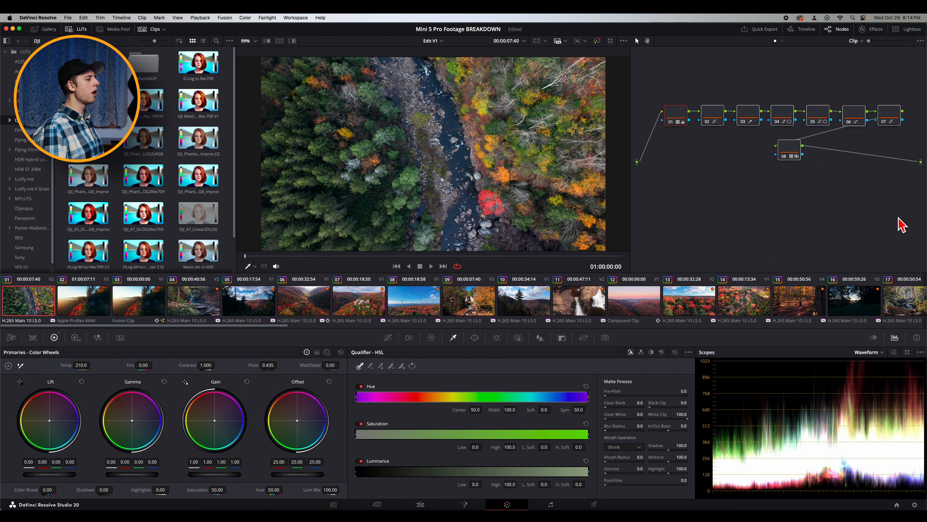
# - Isolate node 01 by disabling nodes 02 to 08, and check the LUT applied to it
pyautogui.click(719, 121)
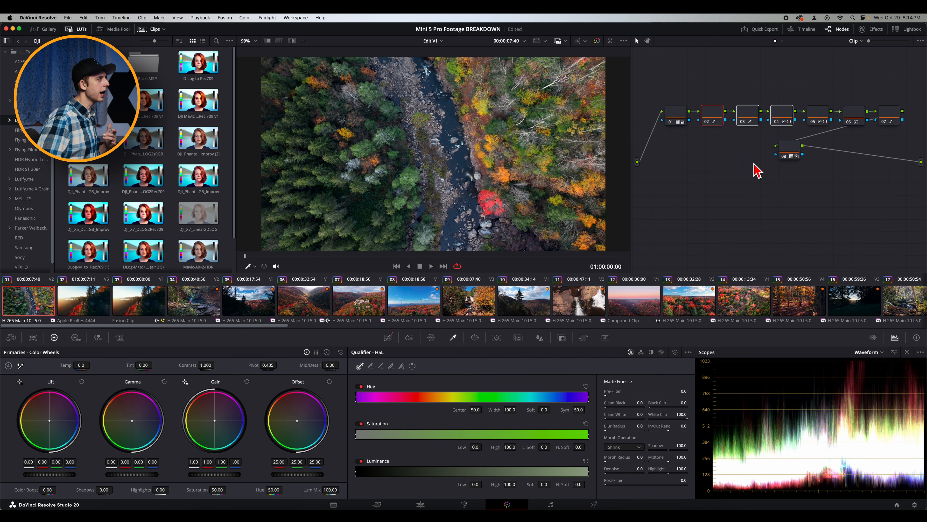
pyautogui.click(680, 117)
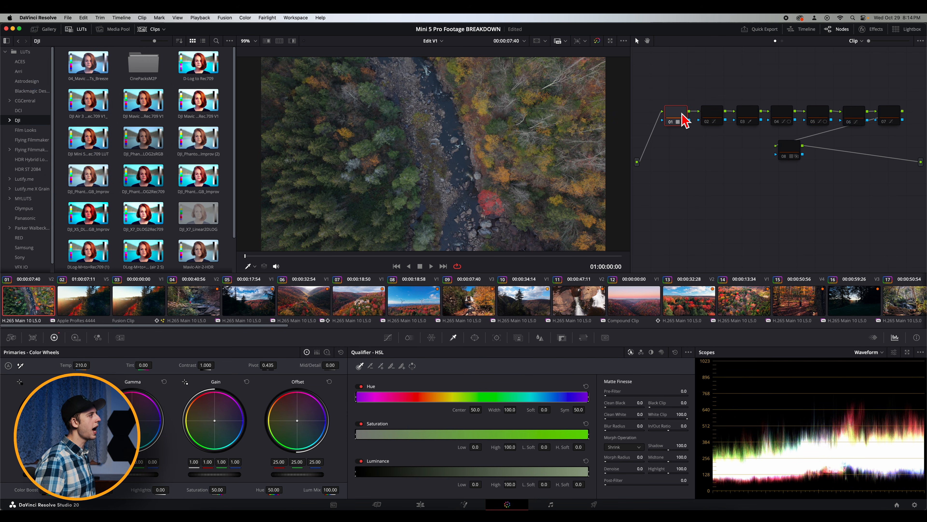
pyautogui.rightClick(679, 117)
pyautogui.click(721, 211)
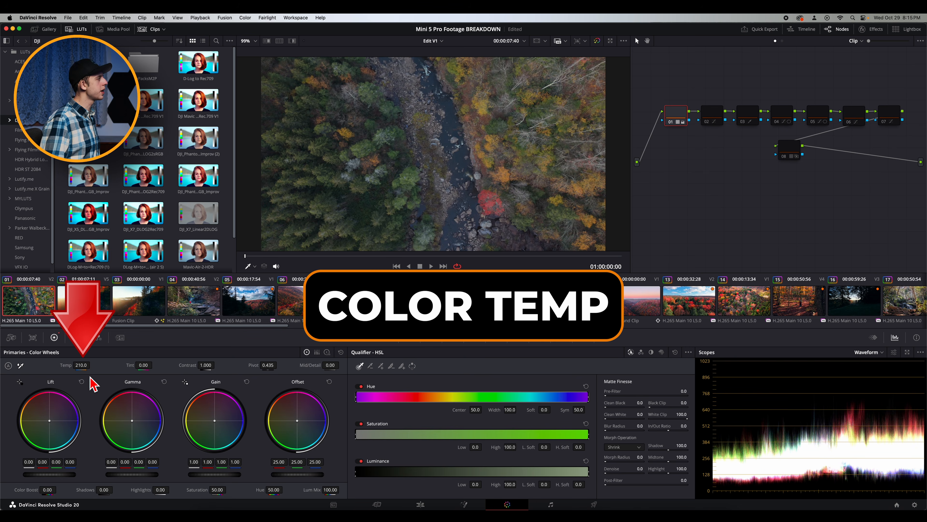
# - Reset the color temperature of node 01 for comparison and set it back to 210
pyautogui.doubleClick(81, 365)
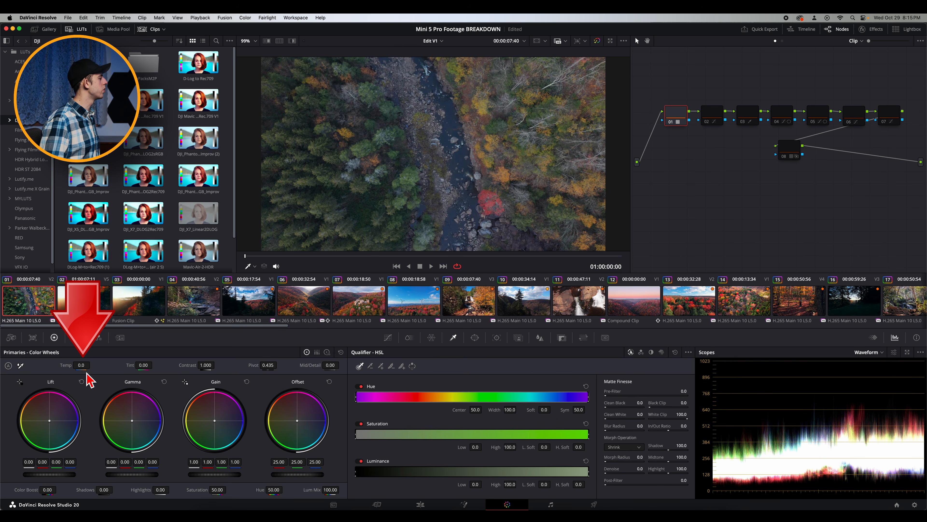
pyautogui.write('210')
pyautogui.press('Return')
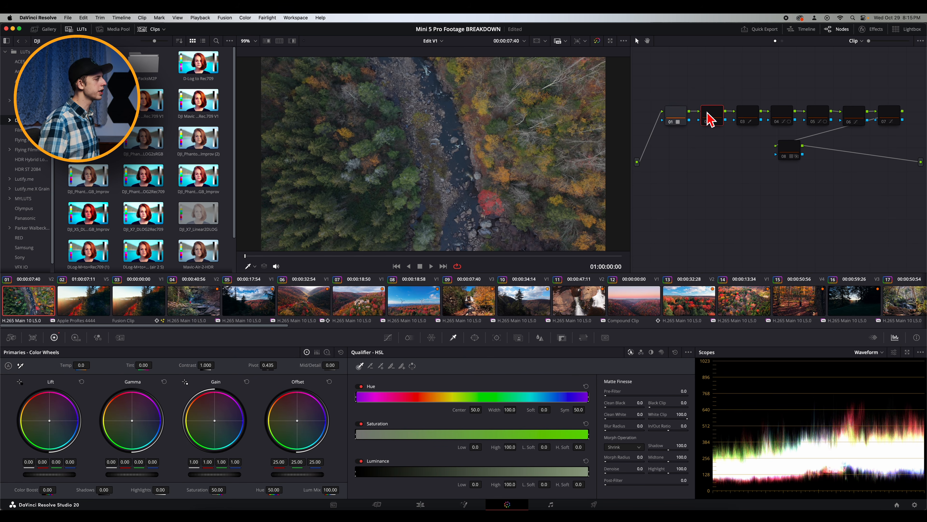
# - Toggle node 01 off and on to compare the river shot with and without its LUT and warmer temperature
pyautogui.click(678, 115)
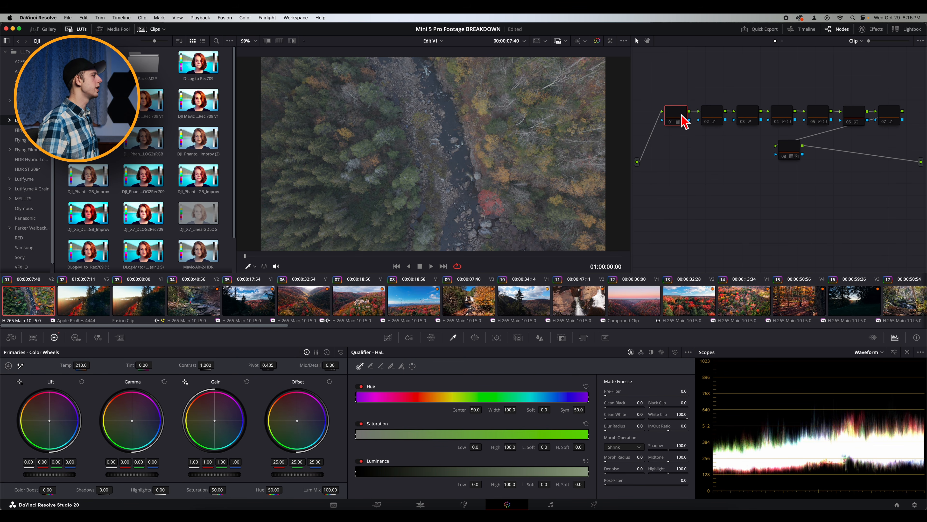
pyautogui.press('super+d')
pyautogui.press('super+d')
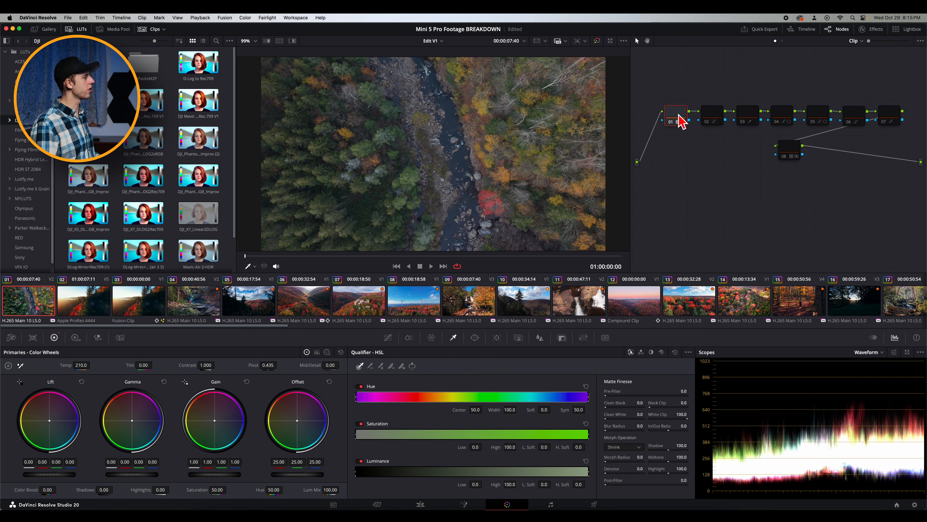
pyautogui.press('super+d')
pyautogui.press('super+d')
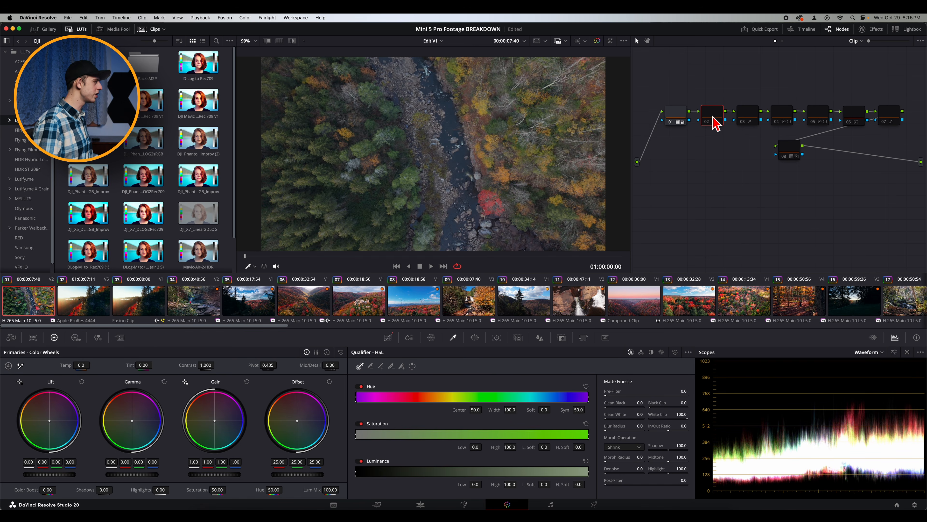
# - Toggle contrast node 02 for comparison, leave it enabled, and show its custom curve
pyautogui.press('super+d')
pyautogui.press('super+d')
pyautogui.press('super+d')
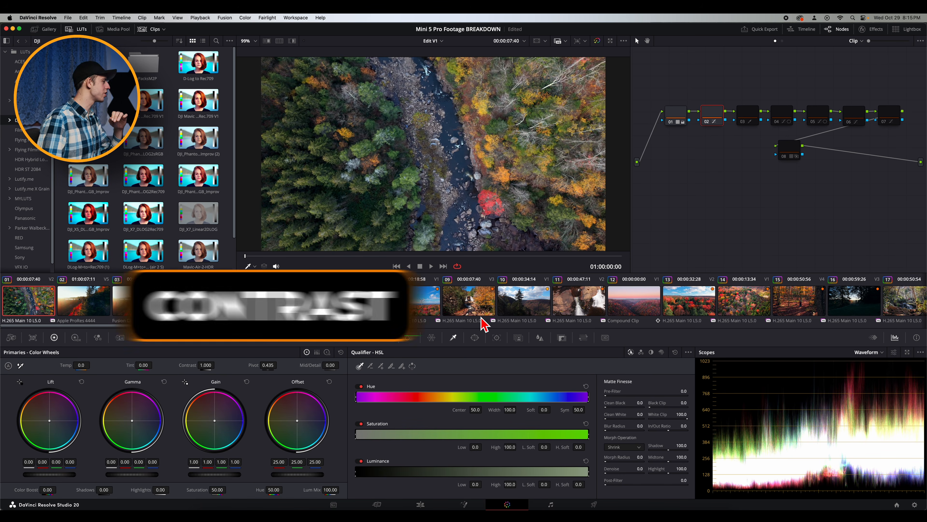
pyautogui.click(388, 337)
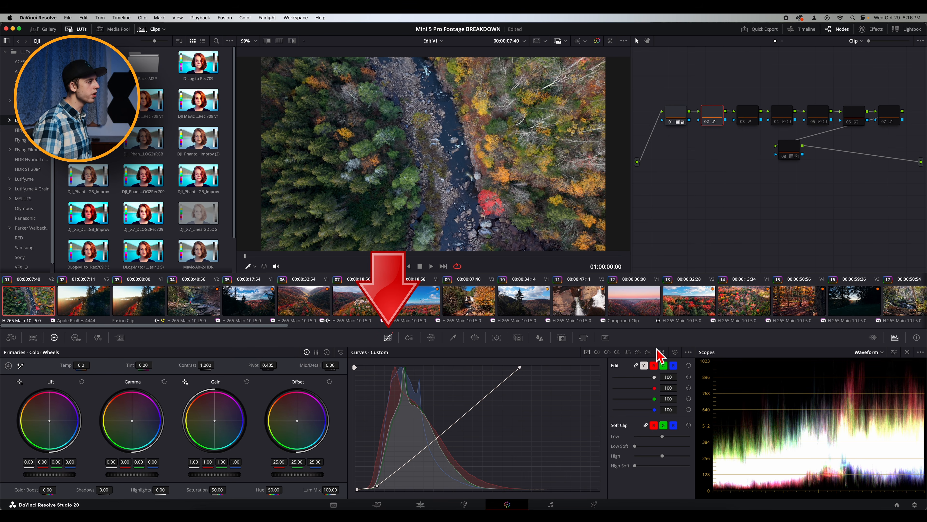
# - Try shifting the highlight and shadow points of node 02's custom curve and removing the shadow point, and undo the removal
pyautogui.moveTo(521, 367); pyautogui.dragTo(382, 367)
pyautogui.moveTo(510, 378); pyautogui.dragTo(517, 380)
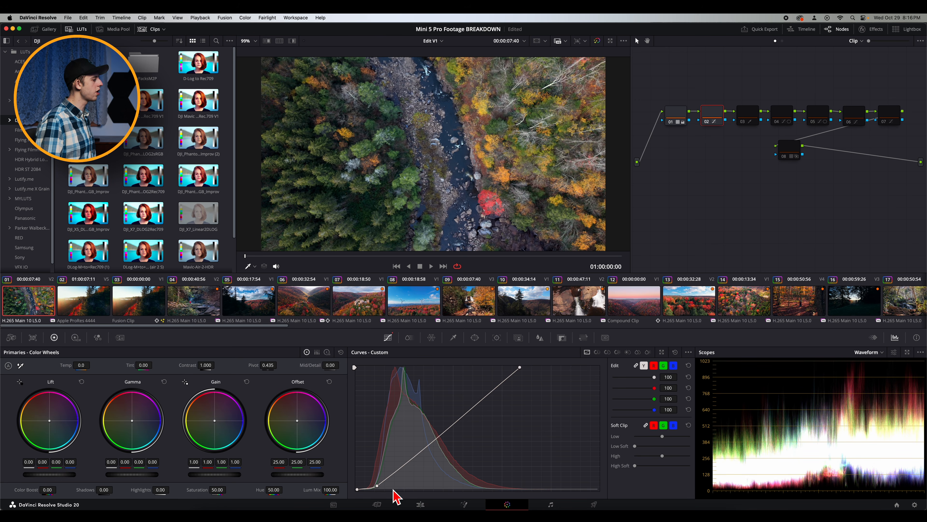
pyautogui.rightClick(378, 485)
pyautogui.moveTo(375, 478); pyautogui.dragTo(378, 483)
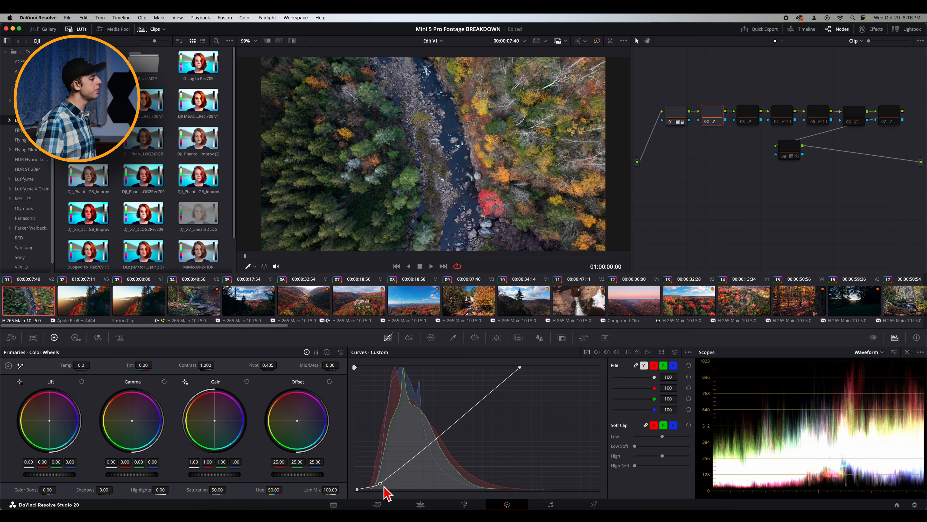
pyautogui.rightClick(378, 482)
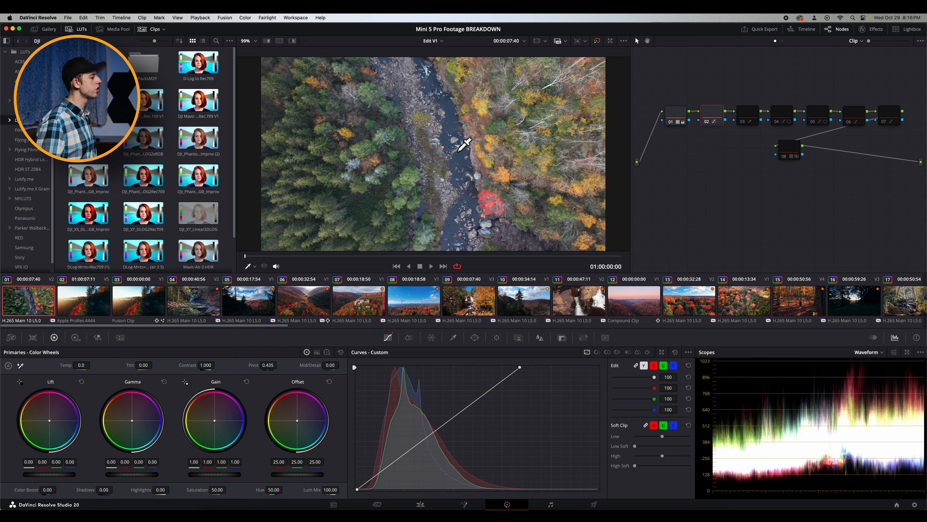
pyautogui.press('super+z')
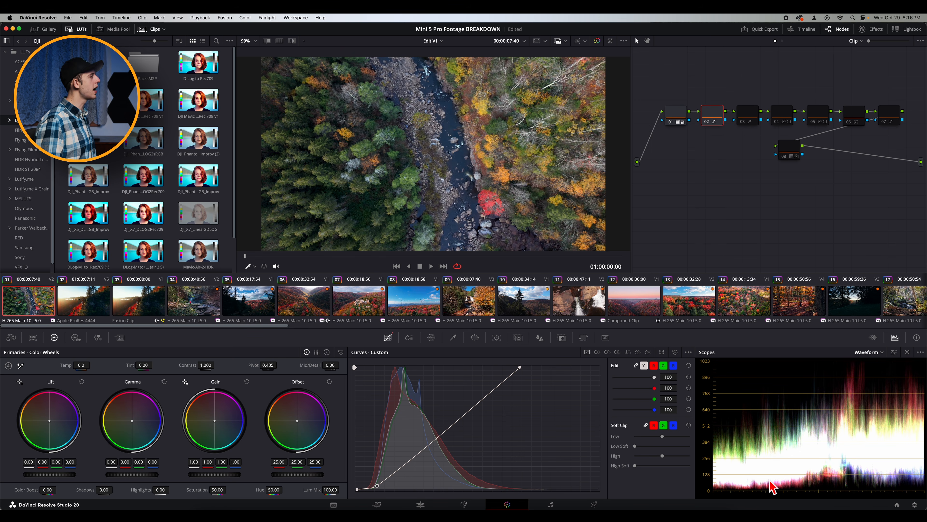
# - Enable nodes 03 and 04, and inspect node 04's gradient window with Highlight along with its custom curve
pyautogui.click(746, 118)
pyautogui.click(785, 118)
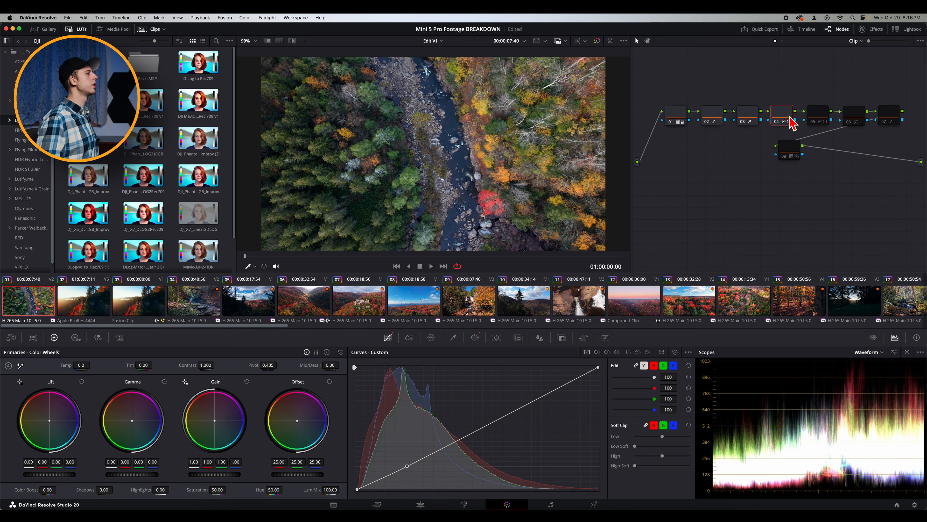
pyautogui.click(474, 337)
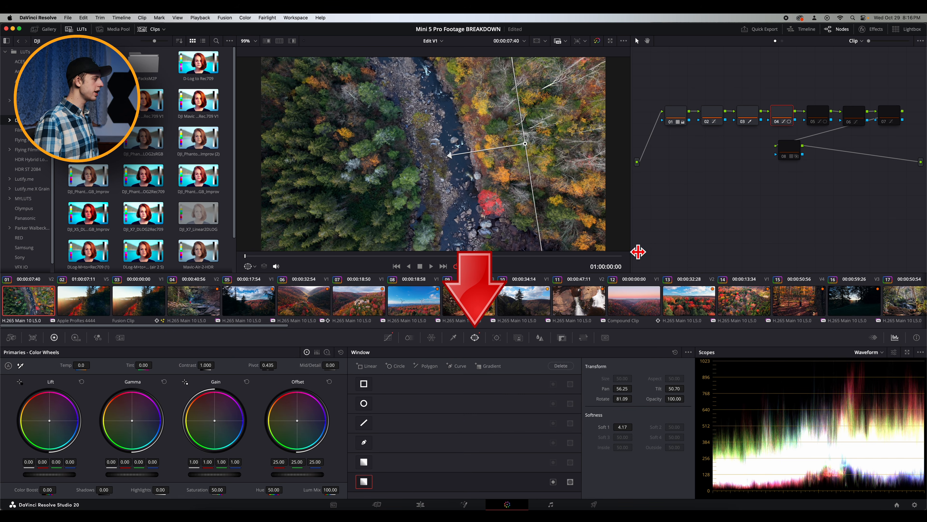
pyautogui.hotkey('shift', 'h')
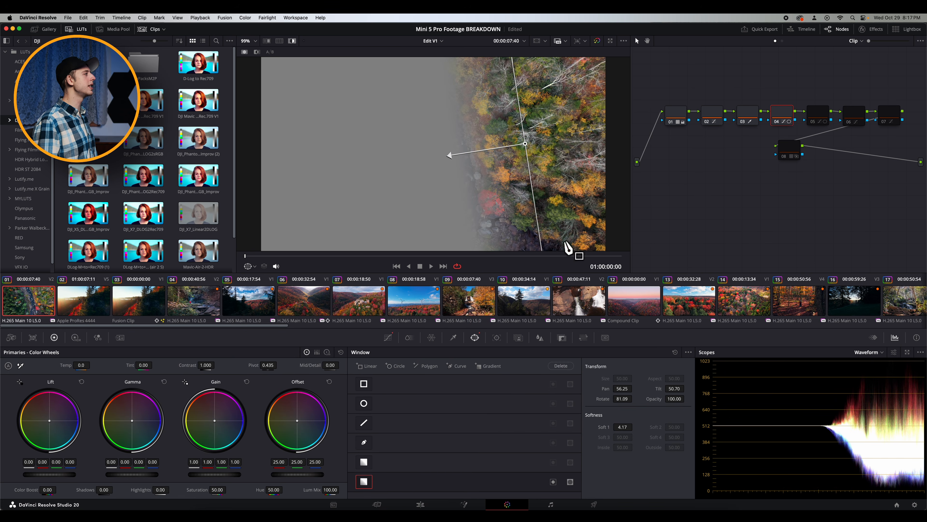
pyautogui.hotkey('shift', 'h')
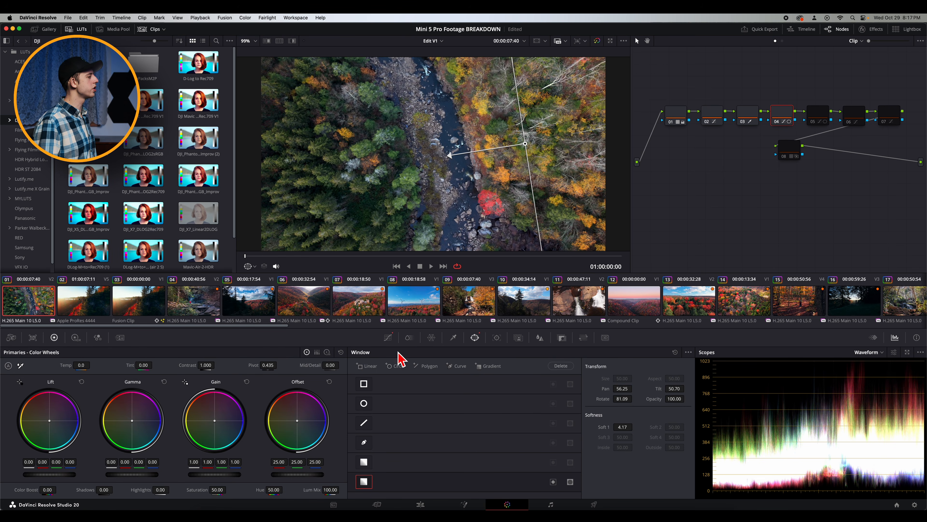
pyautogui.click(388, 340)
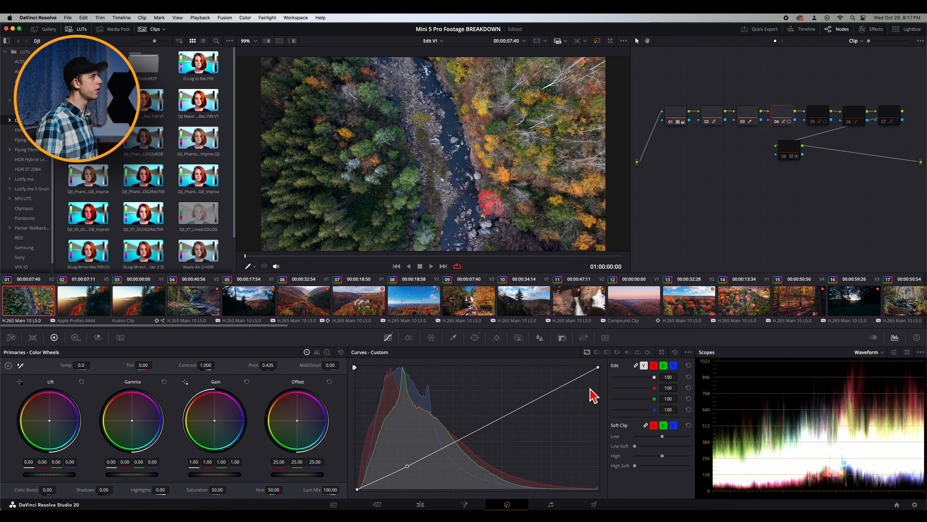
# - Enable node 05, preview its masked area with Highlight, and select nodes 04 and 05 together
pyautogui.click(818, 114)
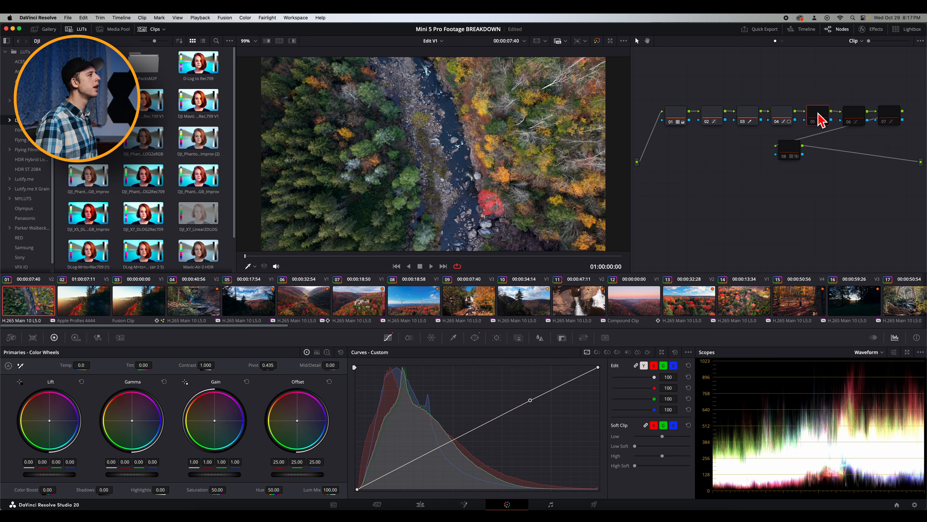
pyautogui.hotkey('shift', 'h')
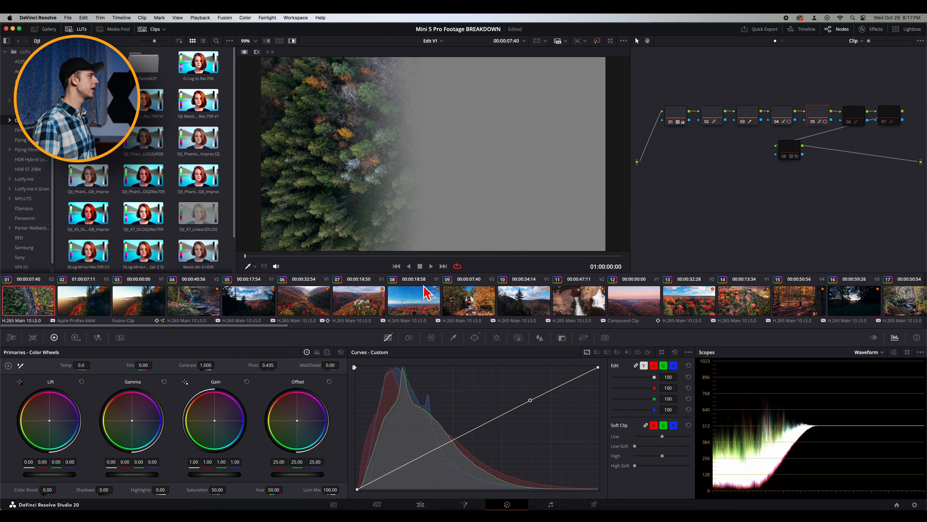
pyautogui.hotkey('shift', 'h')
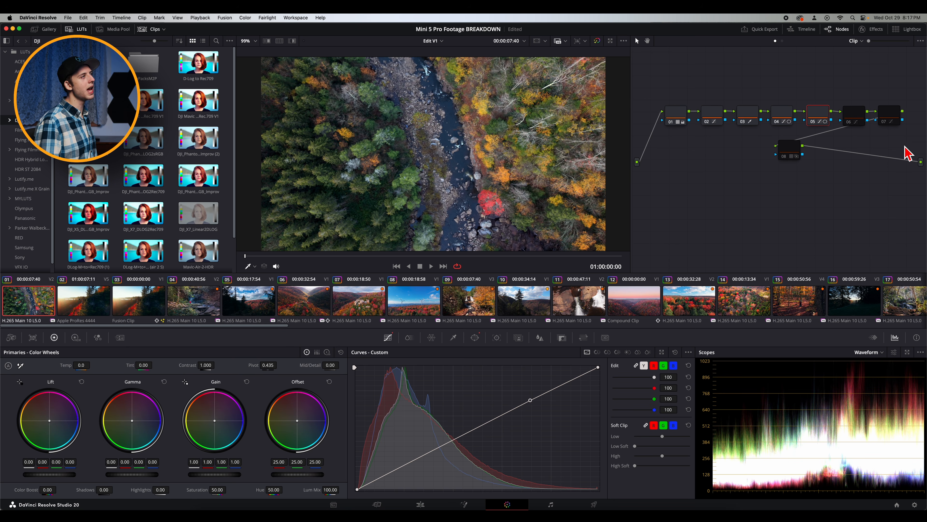
pyautogui.click(856, 114)
pyautogui.click(788, 116)
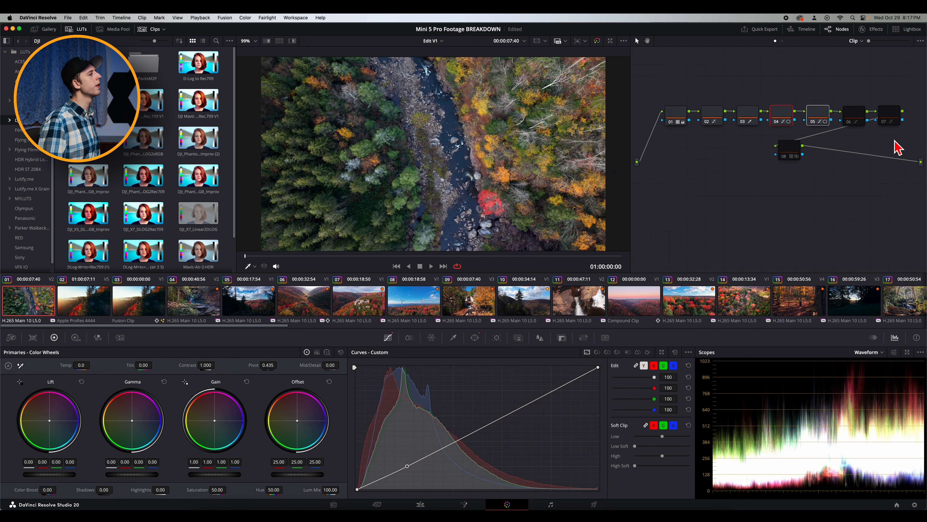
# - Enable node 06 and show its Hue Vs Hue curve
pyautogui.click(856, 118)
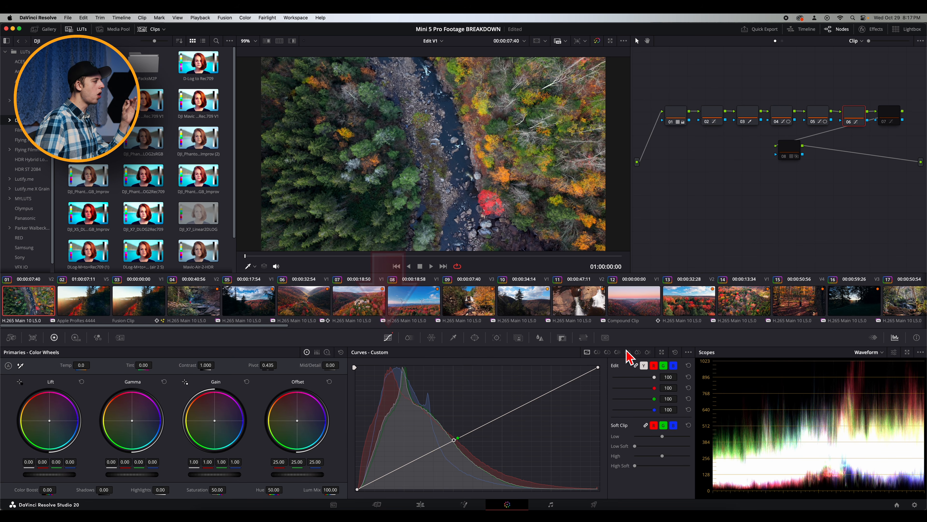
pyautogui.click(597, 352)
# - Try strongly shifting the yellow and green points of node 06's Hue Vs Hue curve, and undo the changes
pyautogui.moveTo(408, 429); pyautogui.dragTo(409, 499)
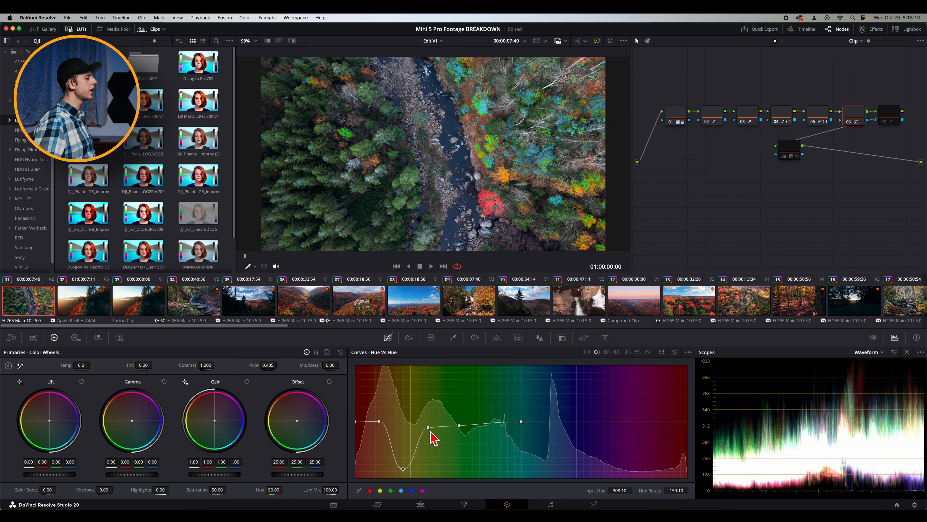
pyautogui.moveTo(431, 434); pyautogui.dragTo(450, 499)
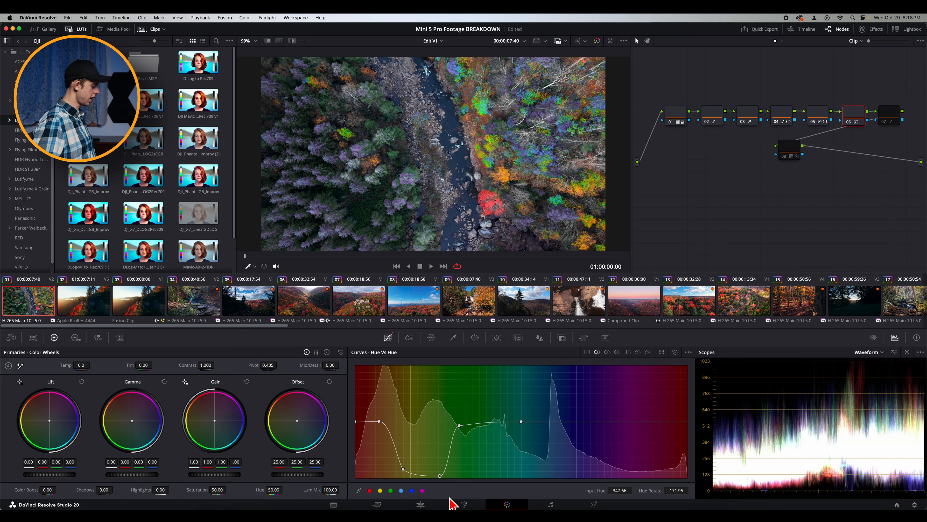
pyautogui.press('super+z')
pyautogui.press('super+z')
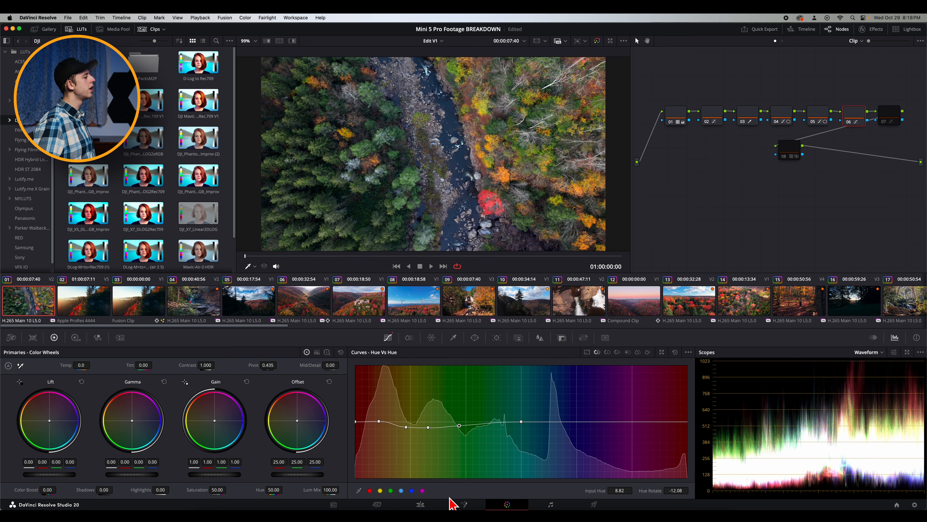
pyautogui.moveTo(431, 429)
pyautogui.mouseDown()
pyautogui.moveTo(432, 457)
pyautogui.moveTo(432, 414)
pyautogui.moveTo(431, 436)
pyautogui.mouseUp()
pyautogui.press('super+z')
pyautogui.press('super+z')
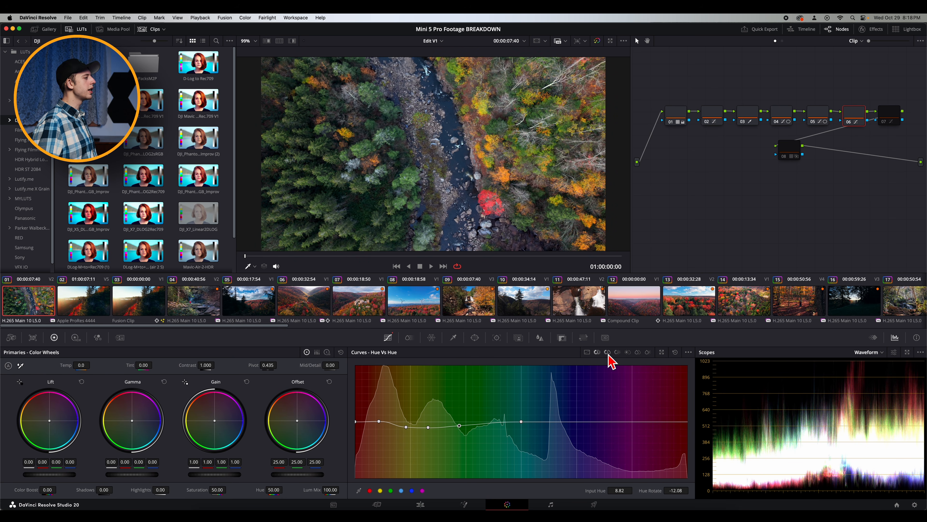
# - Show node 06's Hue Vs Sat curve, enable nodes 07 and 08, and reveal node 08's LUT in the LUT browser
pyautogui.click(607, 353)
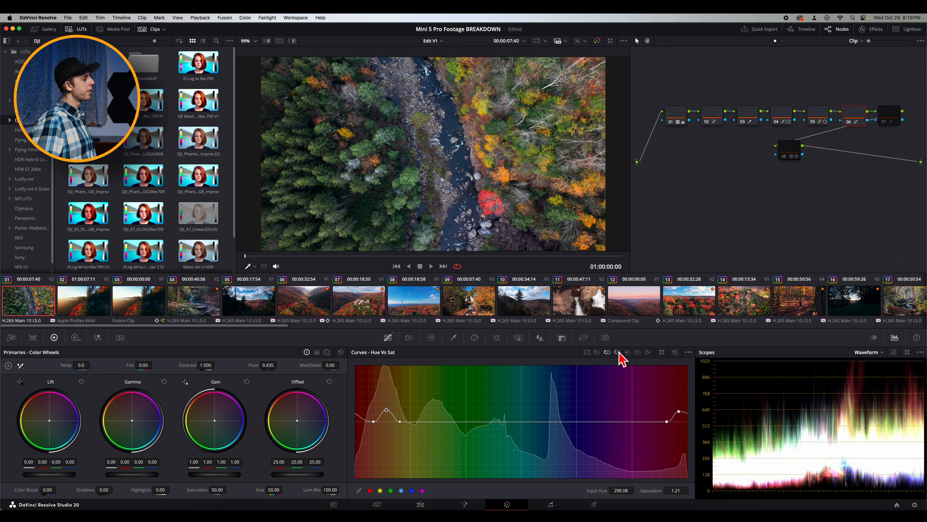
pyautogui.click(790, 149)
pyautogui.rightClick(789, 150)
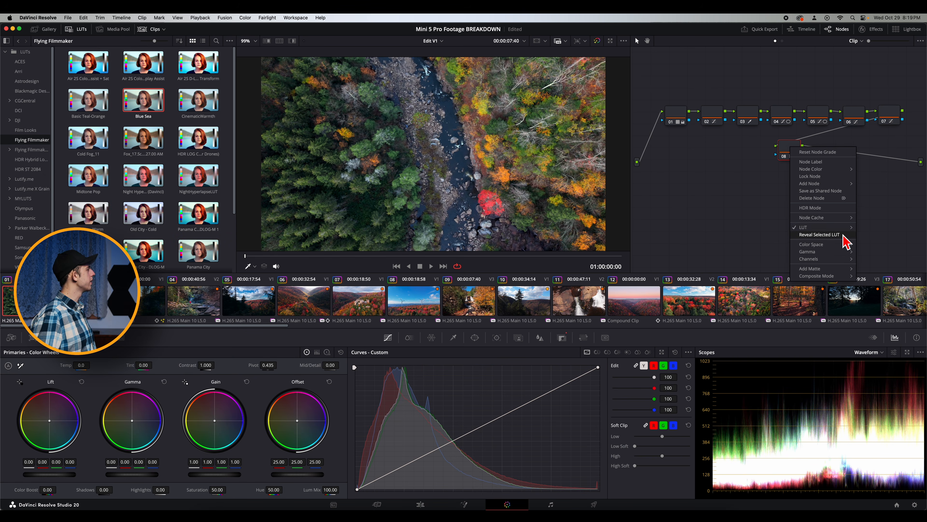
pyautogui.click(842, 234)
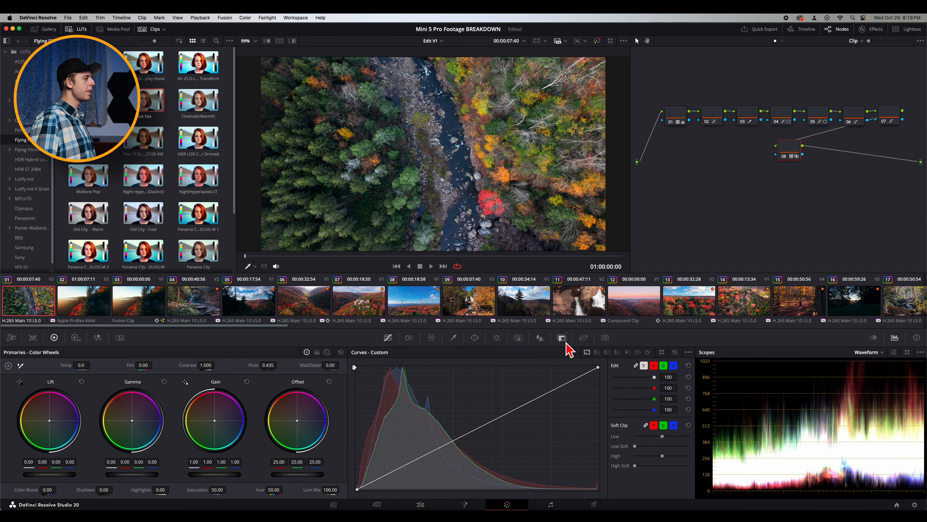
# - Check node 08's key output, return to its custom curve, and compare the river shot with the grade bypassed and restored
pyautogui.click(562, 338)
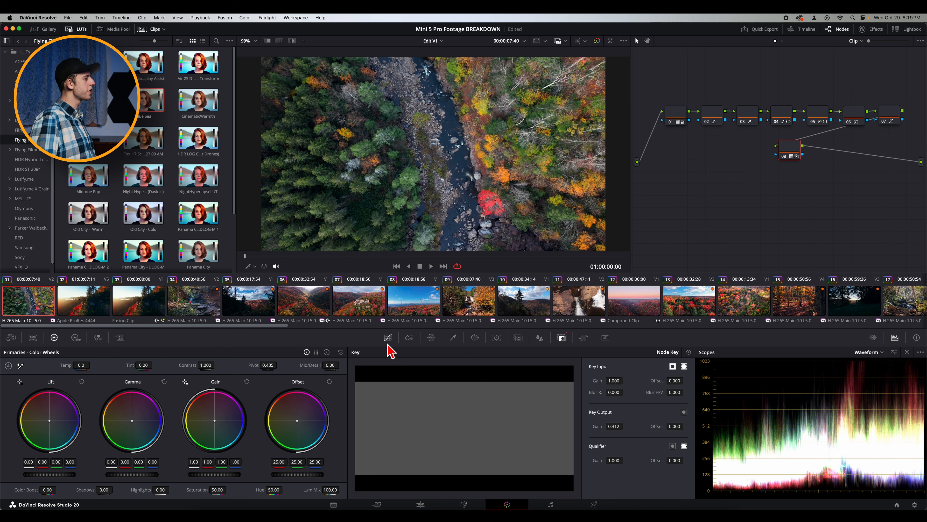
pyautogui.click(388, 337)
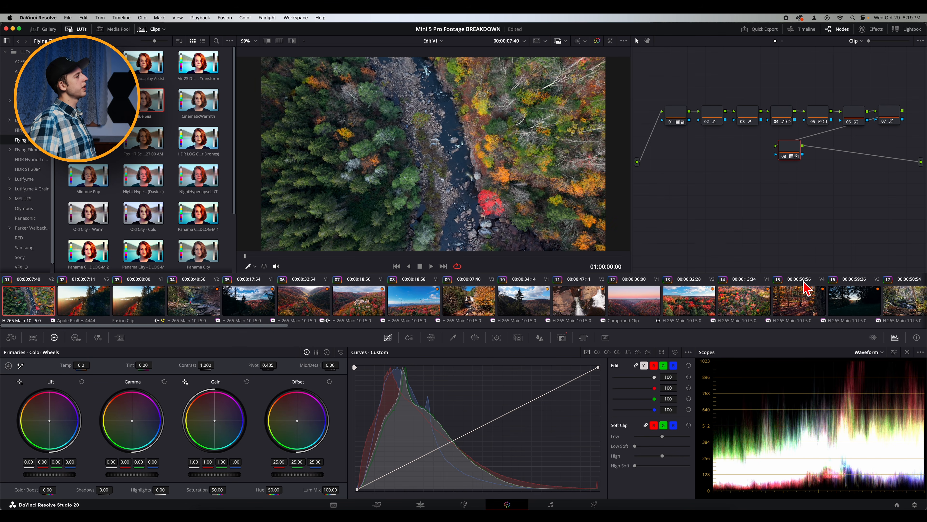
pyautogui.hotkey('shift', 'd')
pyautogui.hotkey('shift', 'd')
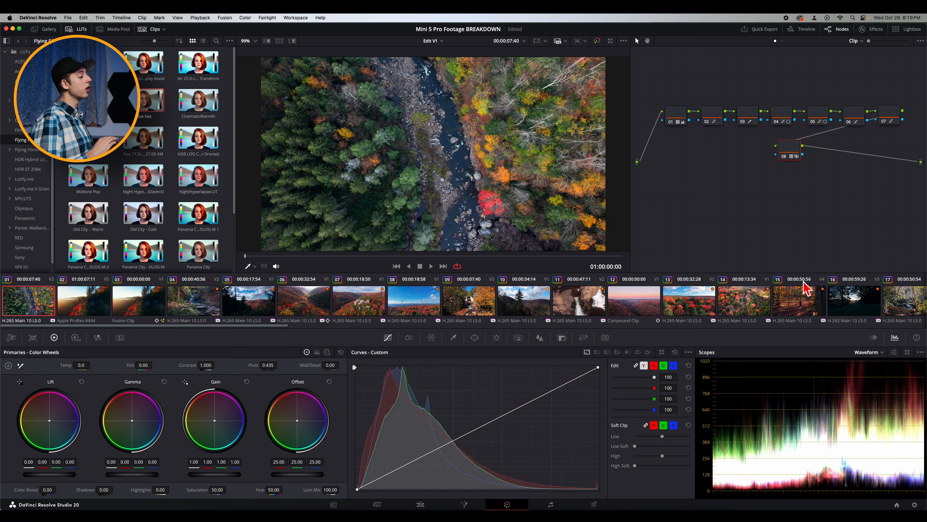
# - Compare the river shot with and without its grade, and scrub through the lone-tree clip 05 with its grade bypassed
pyautogui.hotkey('shift', 'd')
pyautogui.hotkey('shift', 'd')
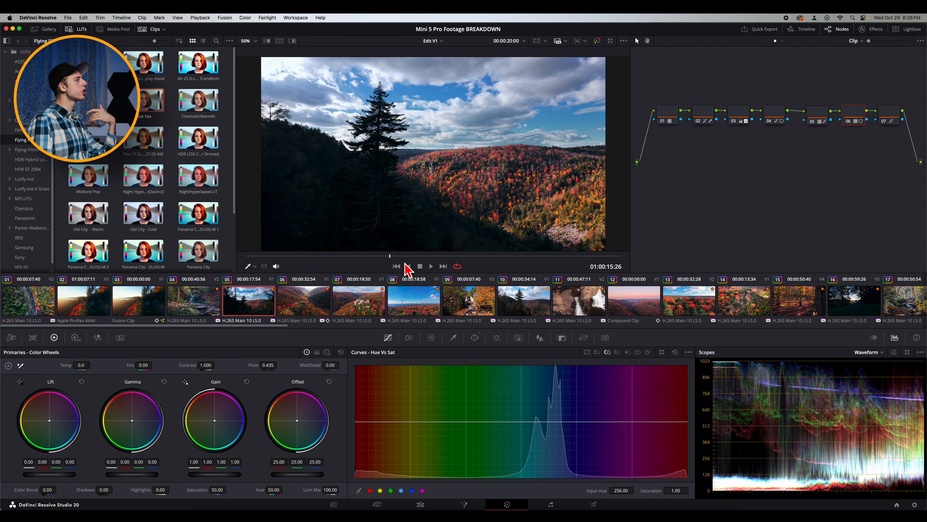
pyautogui.click(408, 266)
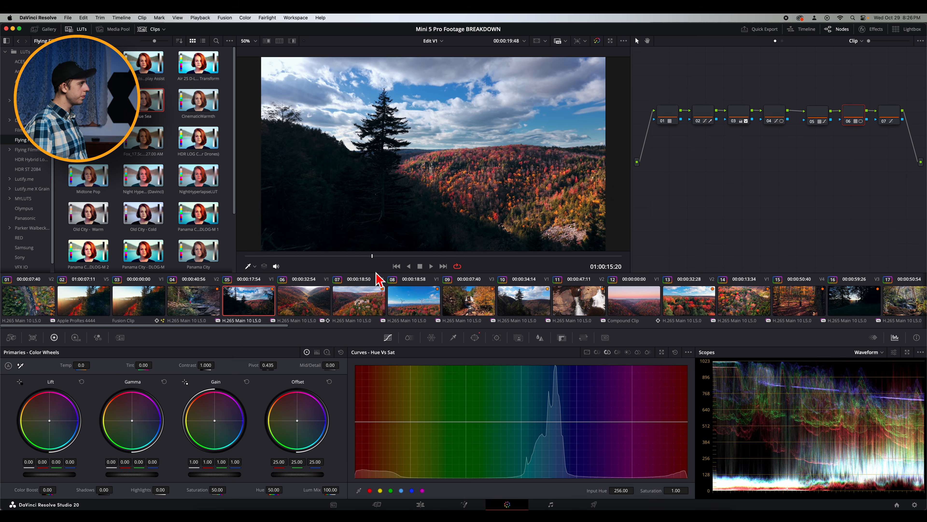
pyautogui.hotkey('shift', 'd')
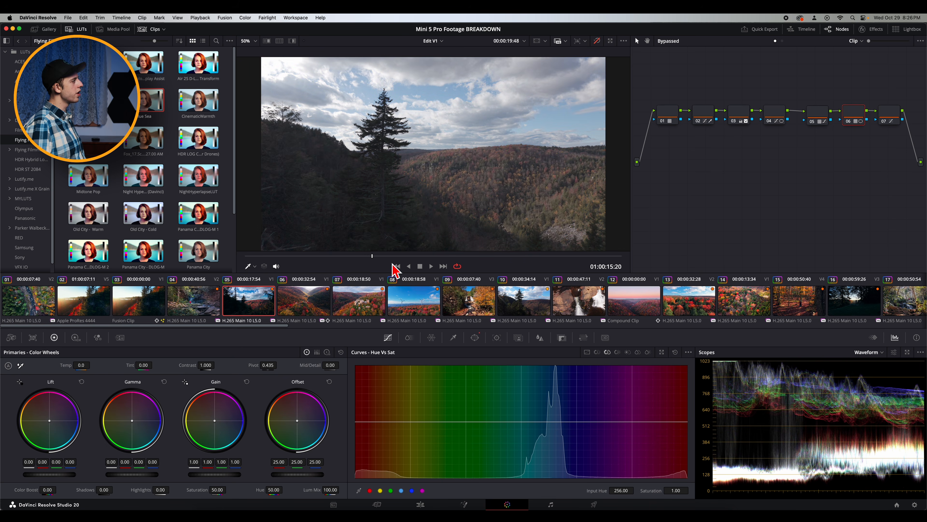
pyautogui.click(408, 266)
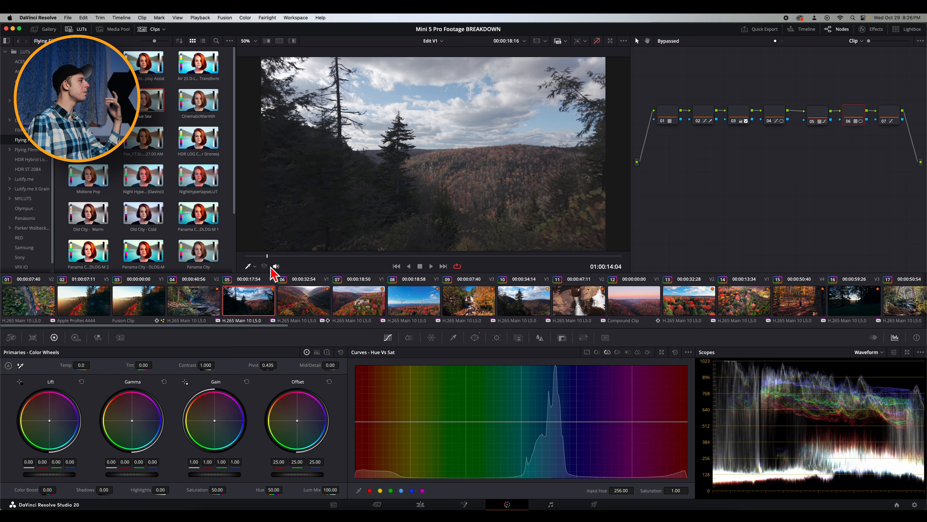
pyautogui.moveTo(268, 257); pyautogui.dragTo(429, 281)
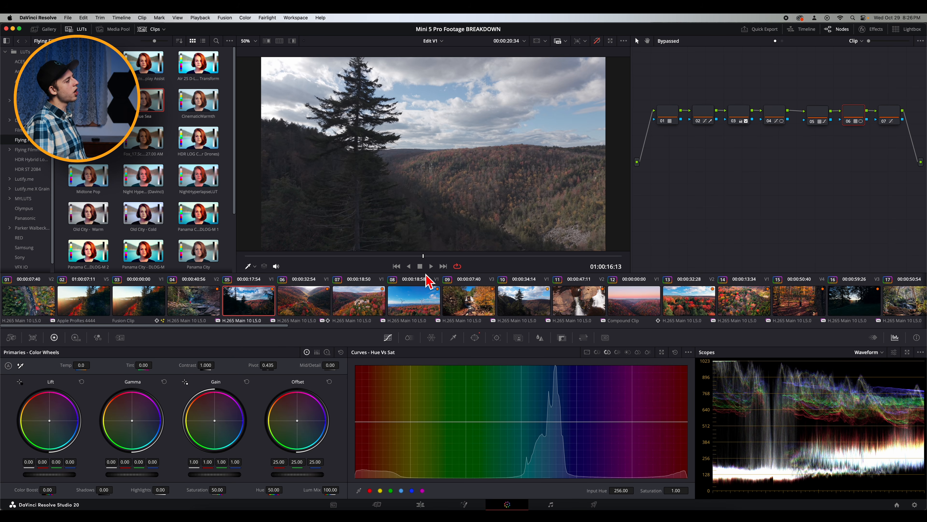
# - Scrub back and forth through clip 05 while comparing the graded image with the bypassed one
pyautogui.hotkey('shift', 'd')
pyautogui.moveTo(429, 281); pyautogui.dragTo(303, 274)
pyautogui.hotkey('shift', 'd')
pyautogui.hotkey('shift', 'd')
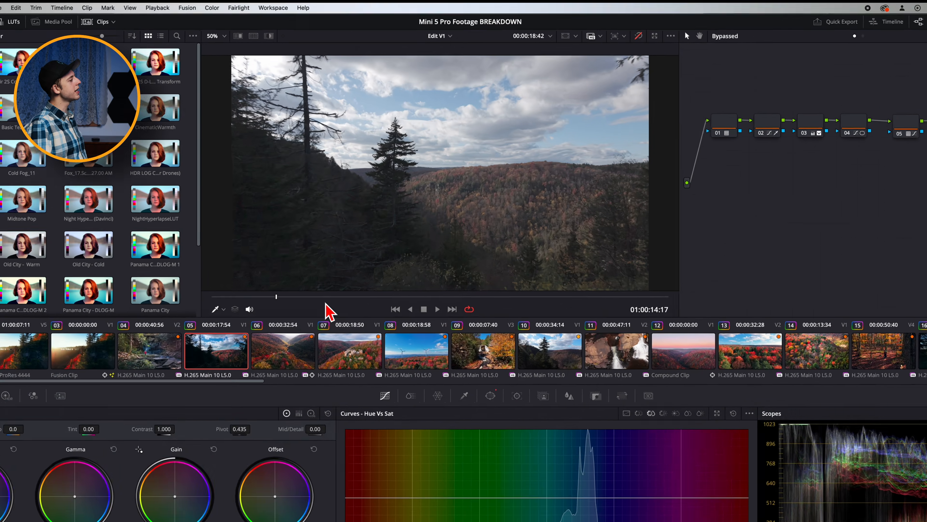
pyautogui.hotkey('shift', 'd')
pyautogui.moveTo(334, 257); pyautogui.dragTo(514, 266)
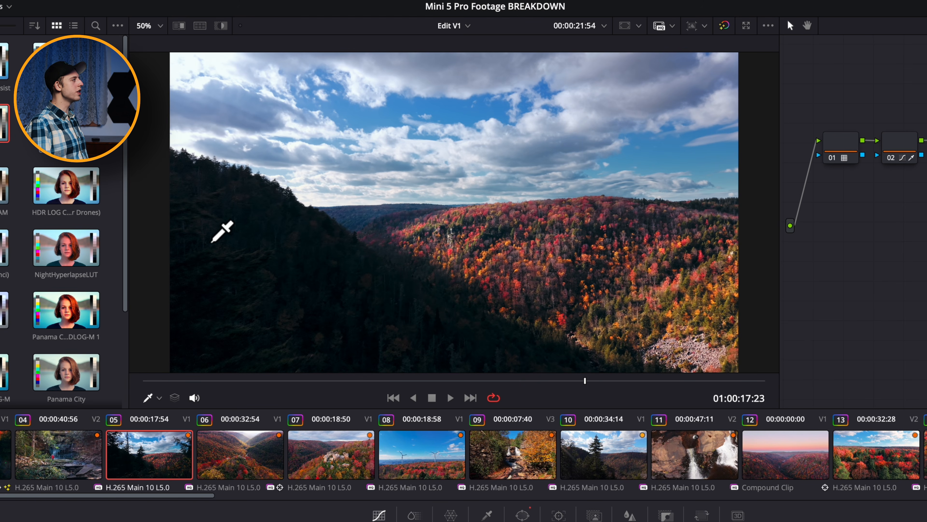
pyautogui.moveTo(569, 383); pyautogui.dragTo(460, 416)
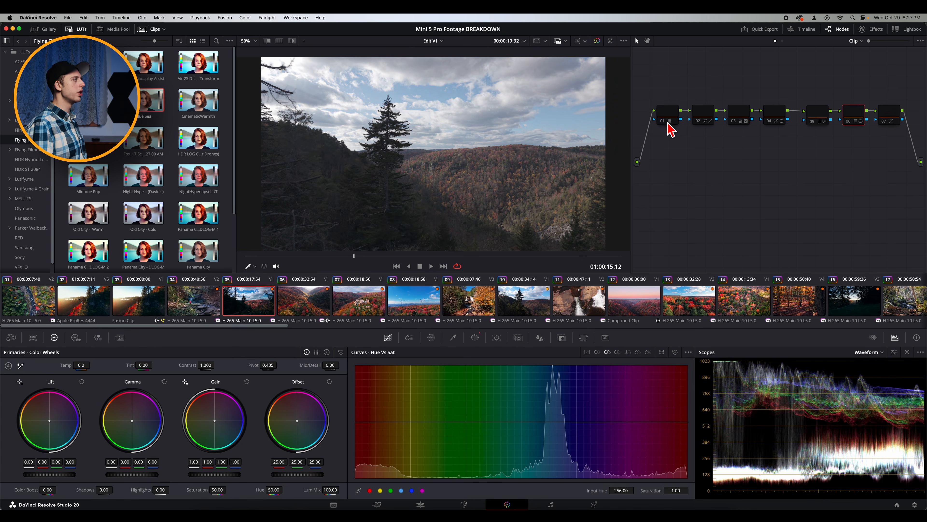
# - Enable the conversion node 01 and node 02 on clip 05
pyautogui.click(668, 123)
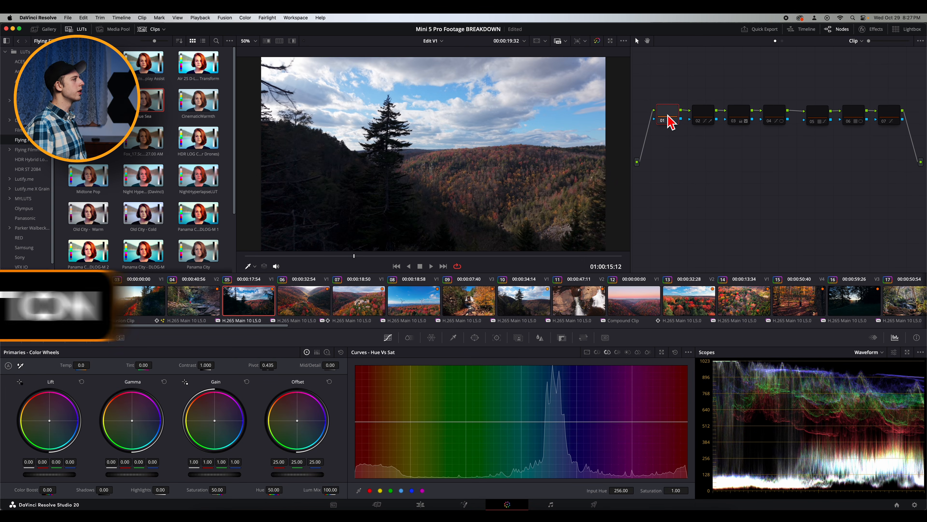
pyautogui.press('super+d')
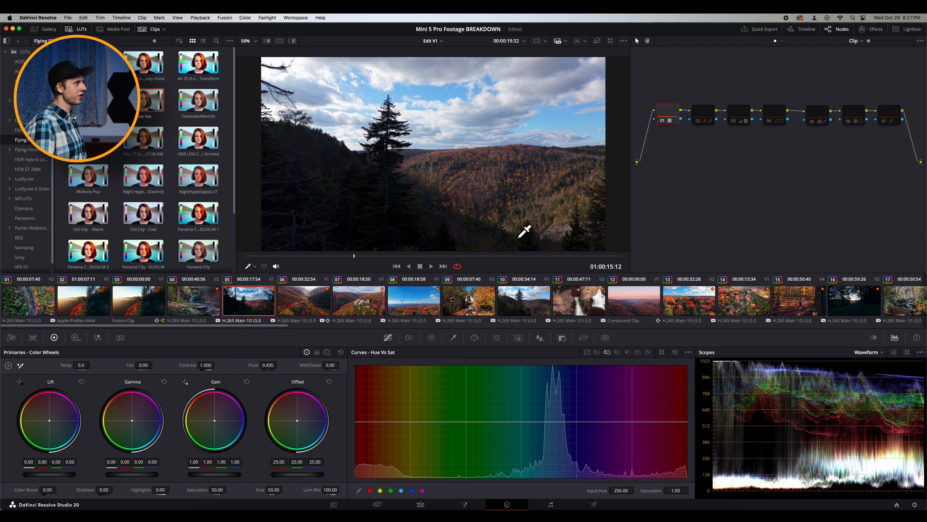
pyautogui.click(702, 114)
pyautogui.press('super+d')
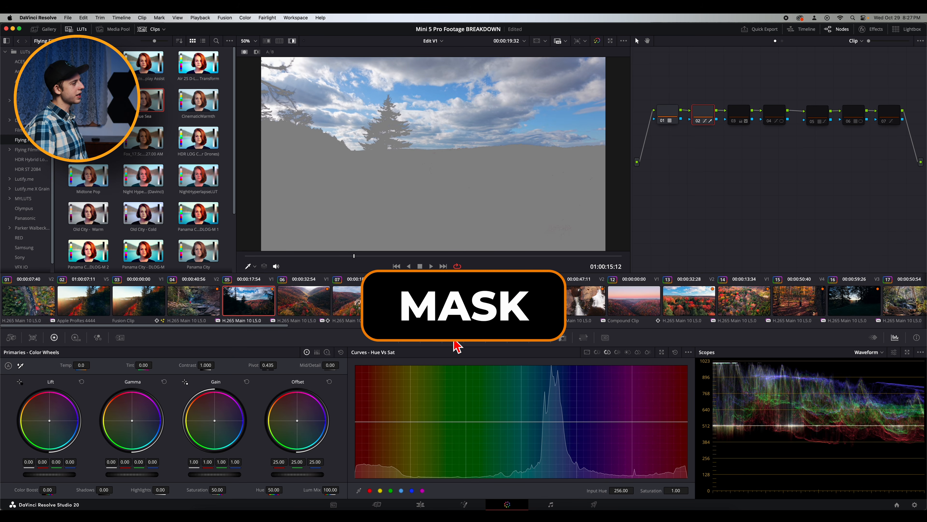
# - Check node 02's sky qualifier mask and custom curve, and compare the shot with the node off and on
pyautogui.click(453, 338)
pyautogui.click(389, 339)
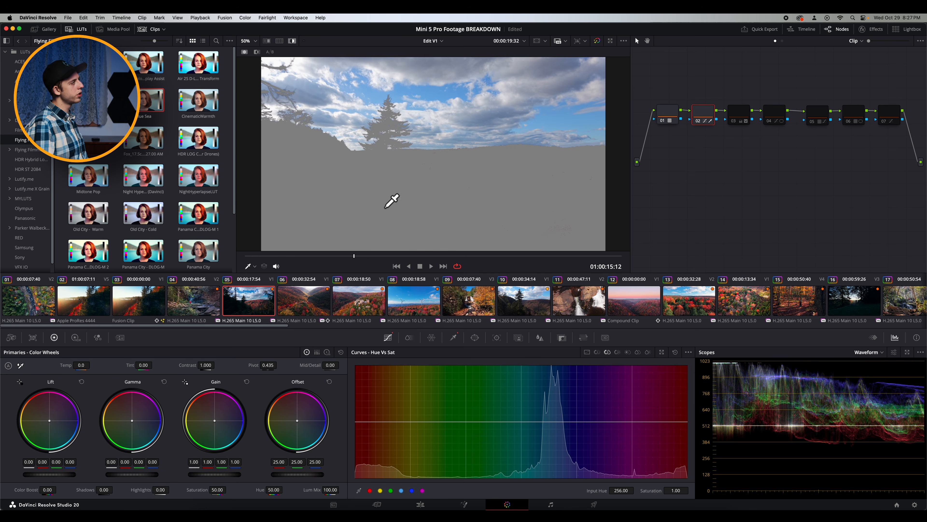
pyautogui.hotkey('shift', 'h')
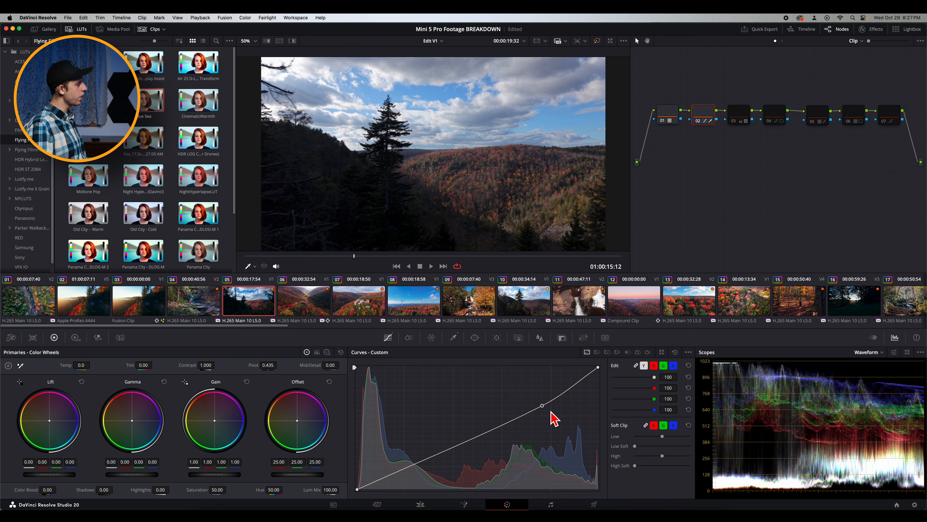
pyautogui.press('super+d')
pyautogui.press('super+d')
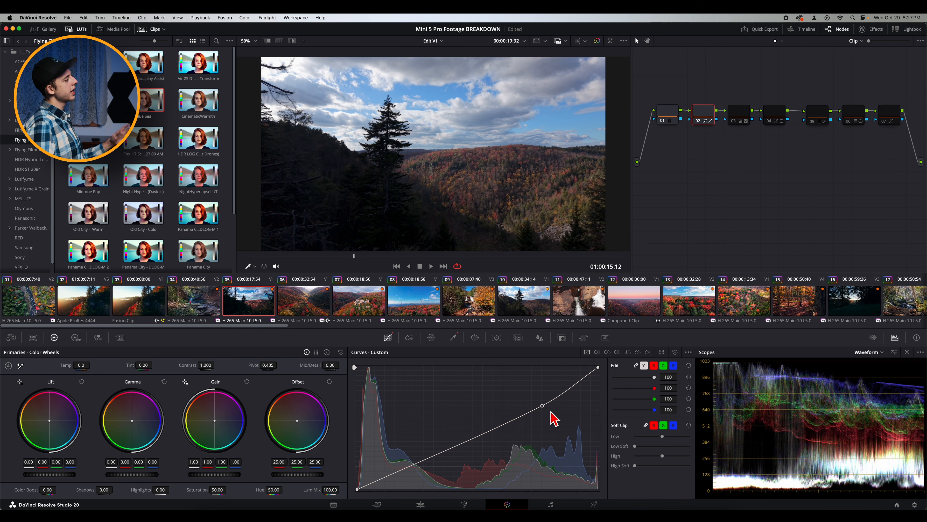
# - Enable node 03 with its mask highlighted, and check its window and custom curve
pyautogui.click(735, 123)
pyautogui.hotkey('shift', 'h')
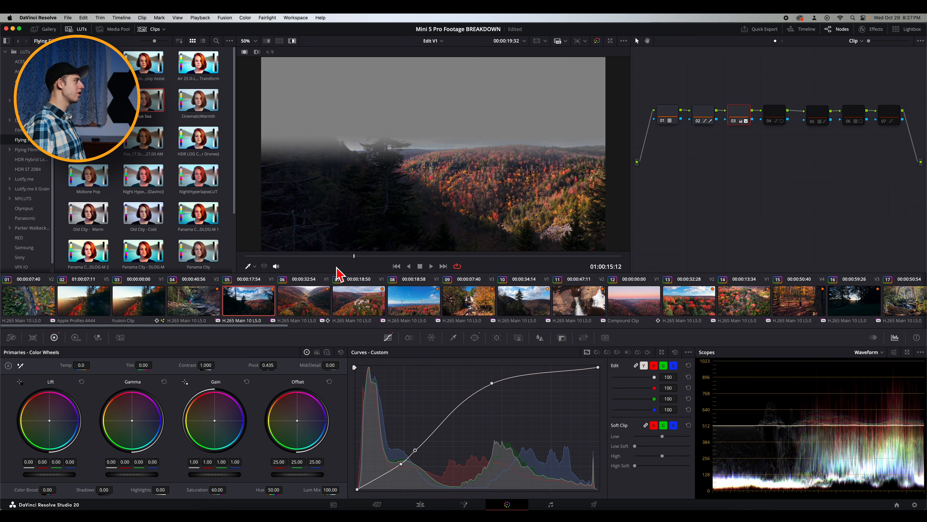
pyautogui.click(475, 337)
pyautogui.click(388, 337)
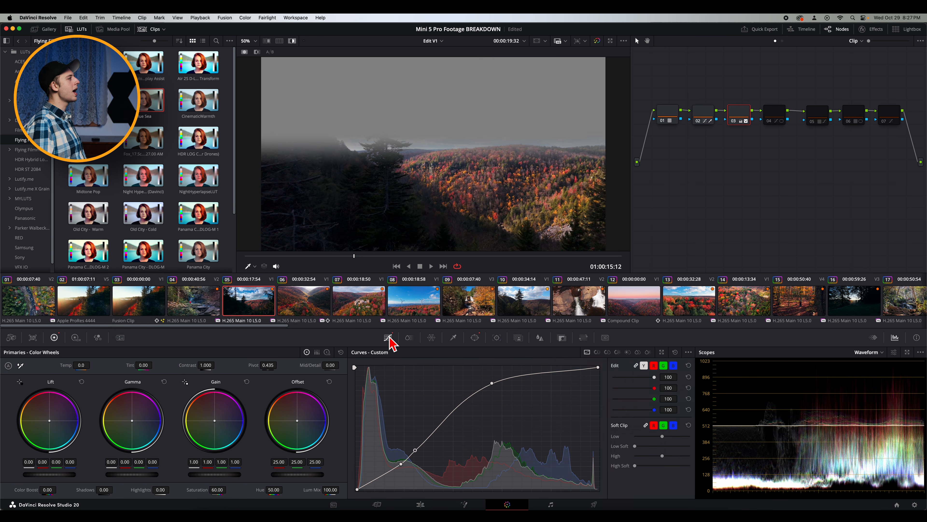
# - Turn off the mask highlight and repeatedly compare the shot with node 03 disabled and enabled
pyautogui.hotkey('shift', 'h')
pyautogui.hotkey('ctrl', 'd')
pyautogui.hotkey('ctrl', 'd')
pyautogui.hotkey('ctrl', 'd')
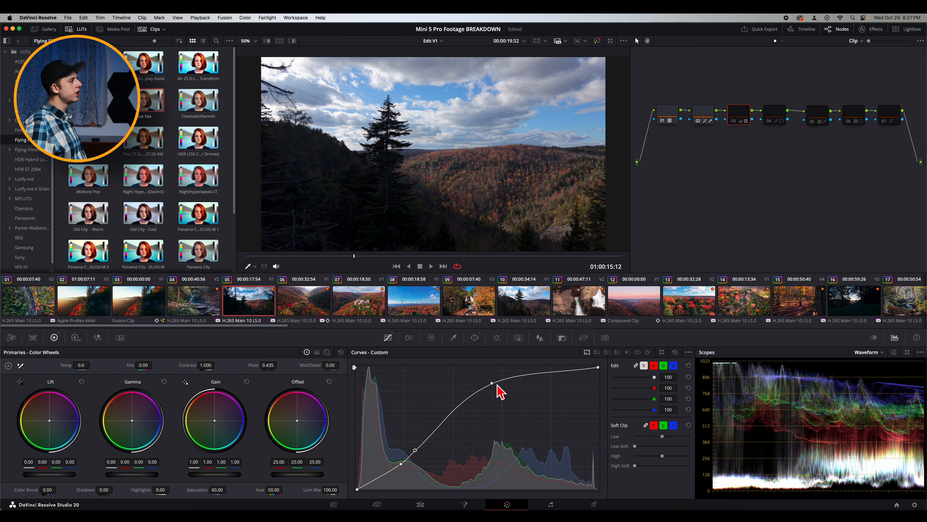
pyautogui.hotkey('ctrl', 'd')
pyautogui.hotkey('ctrl', 'd')
pyautogui.hotkey('ctrl', 'd')
pyautogui.hotkey('ctrl', 'd')
pyautogui.hotkey('ctrl', 'd')
pyautogui.hotkey('ctrl', 'd')
pyautogui.hotkey('ctrl', 'd')
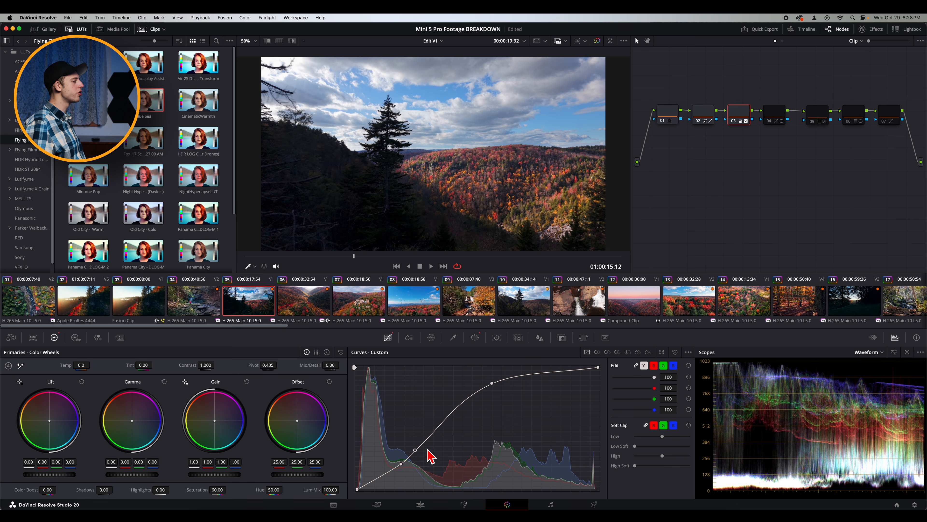
# - Replace the two lower points of node 03's custom curve with a single point that pulls the shadows down
pyautogui.rightClick(419, 453)
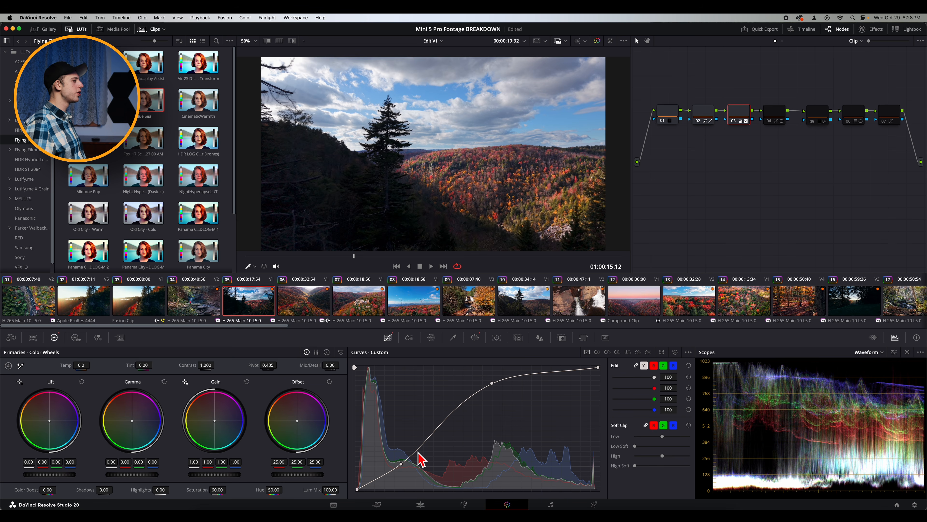
pyautogui.rightClick(401, 464)
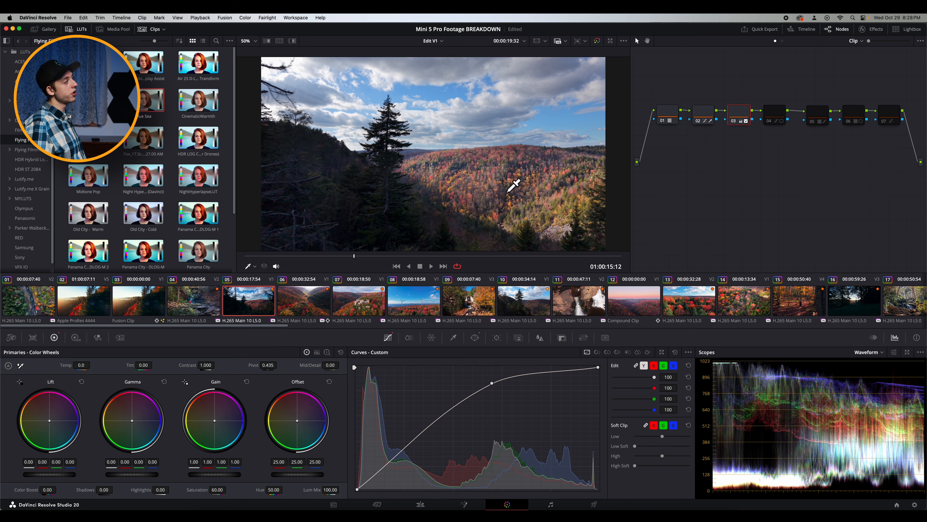
pyautogui.moveTo(405, 453)
pyautogui.mouseDown()
pyautogui.moveTo(416, 459)
pyautogui.moveTo(408, 467)
pyautogui.mouseUp()
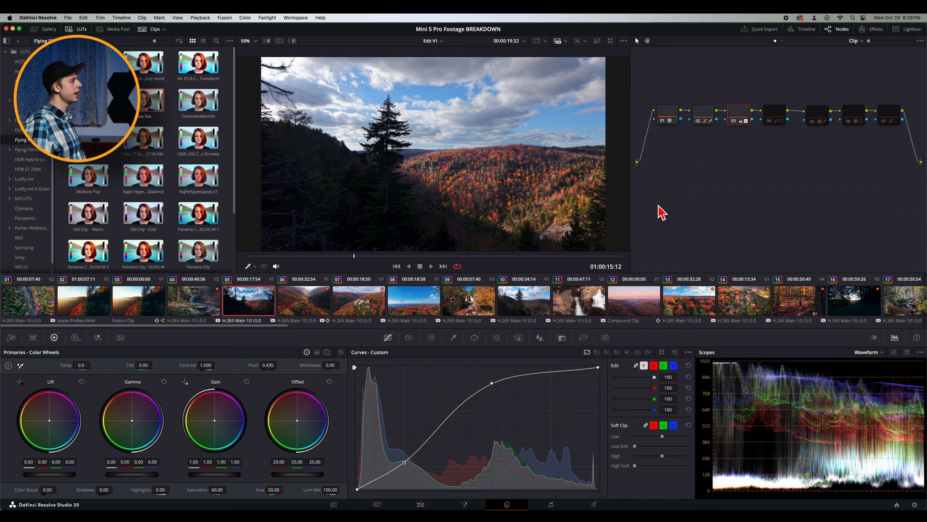
# - Enable node 04 and check its window mask over the dark hillside with the highlight on and off
pyautogui.press('super+z')
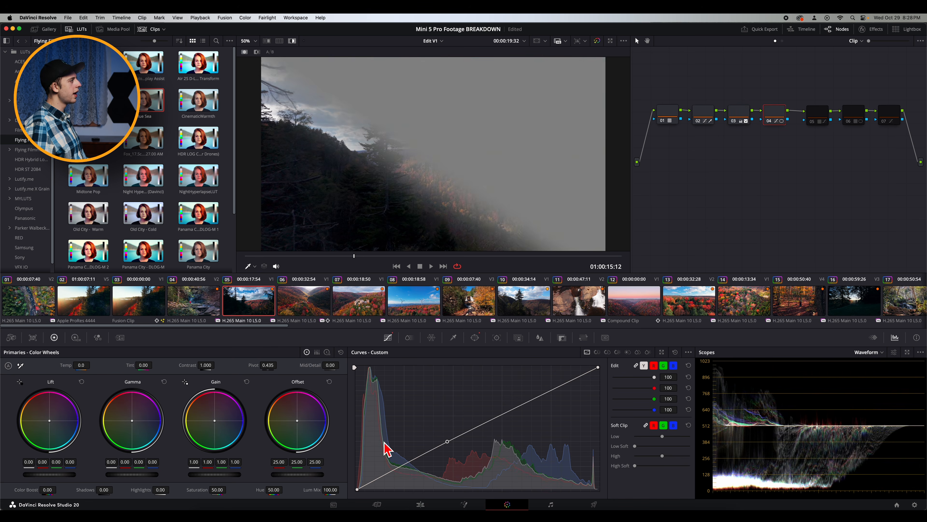
pyautogui.hotkey('shift', 'h')
pyautogui.hotkey('shift', 'h')
pyautogui.hotkey('shift', 'h')
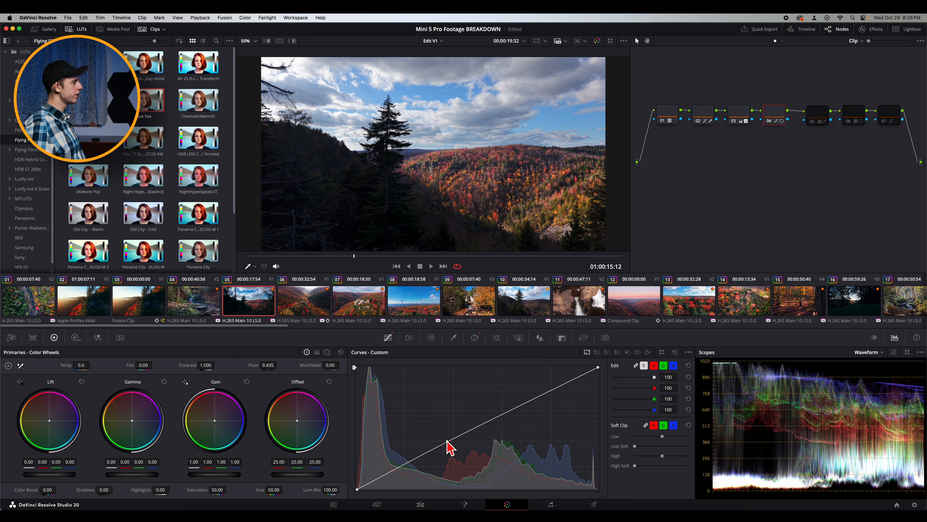
# - Try slightly raising the midpoint of node 04's custom curve, and undo the change
pyautogui.moveTo(447, 442); pyautogui.dragTo(445, 437)
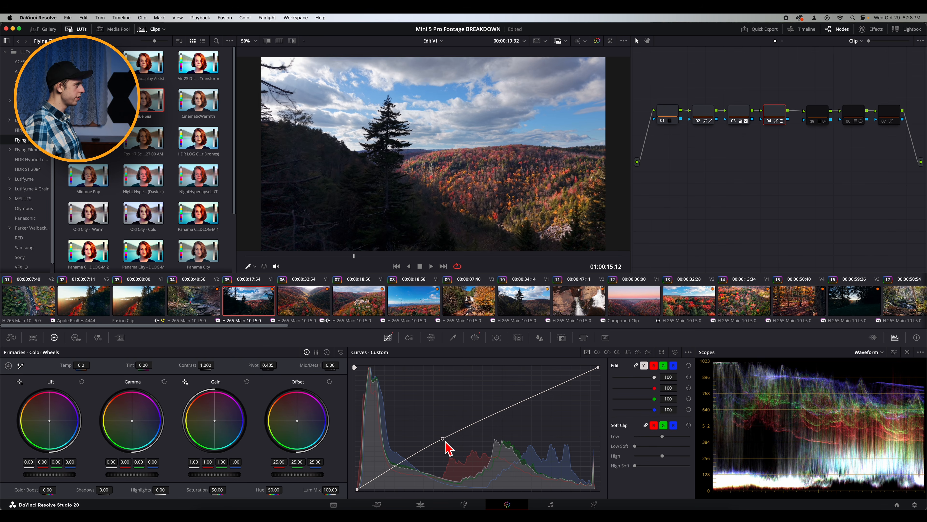
pyautogui.press('super+z')
# - Compare the shot with node 04 disabled and enabled, focusing on its custom curve midpoint
pyautogui.press('super+d')
pyautogui.press('super+d')
pyautogui.press('super+d')
pyautogui.press('super+d')
pyautogui.press('super+d')
pyautogui.press('super+d')
pyautogui.press('super+d')
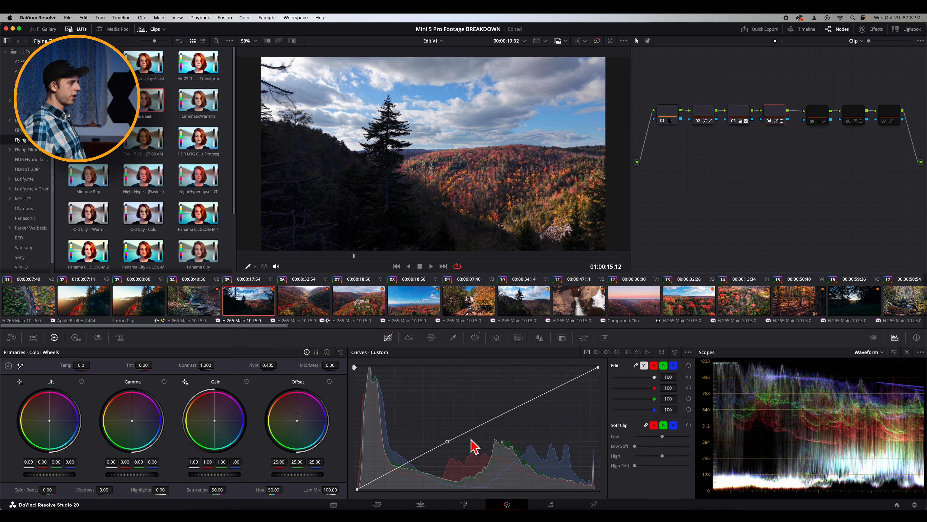
pyautogui.press('super+d')
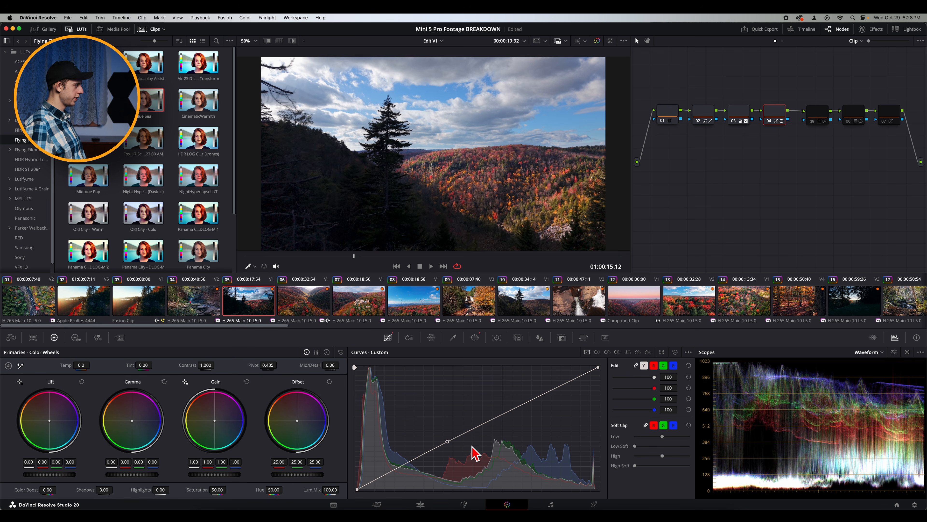
pyautogui.moveTo(452, 449); pyautogui.dragTo(450, 444)
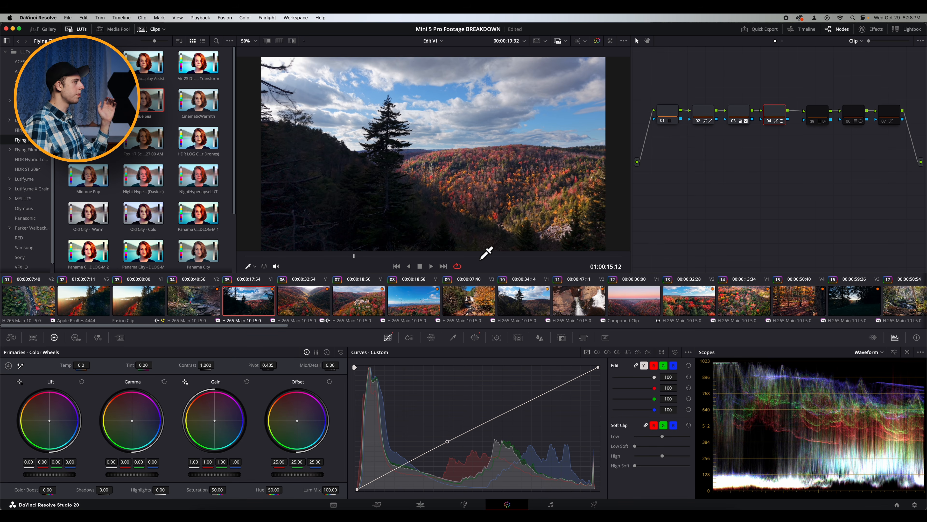
# - At a later frame of clip 05, reveal node 05's LUT in the LUT browser and enable nodes 05 and 06
pyautogui.click(455, 256)
pyautogui.click(521, 256)
pyautogui.click(818, 118)
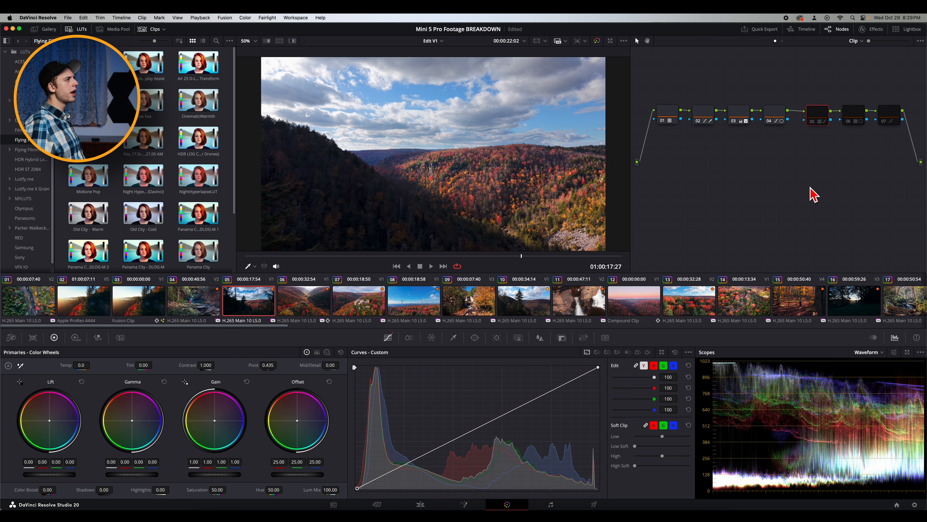
pyautogui.rightClick(818, 119)
pyautogui.click(854, 200)
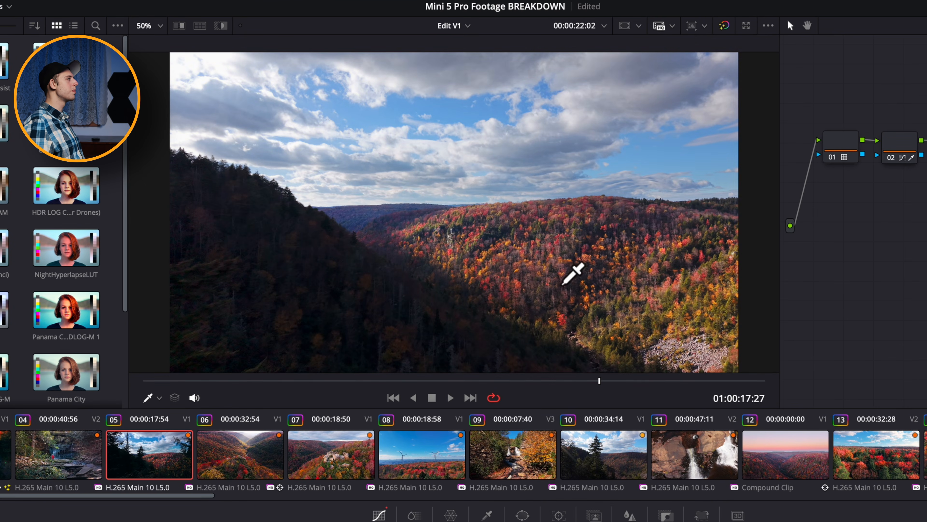
pyautogui.press('super+d')
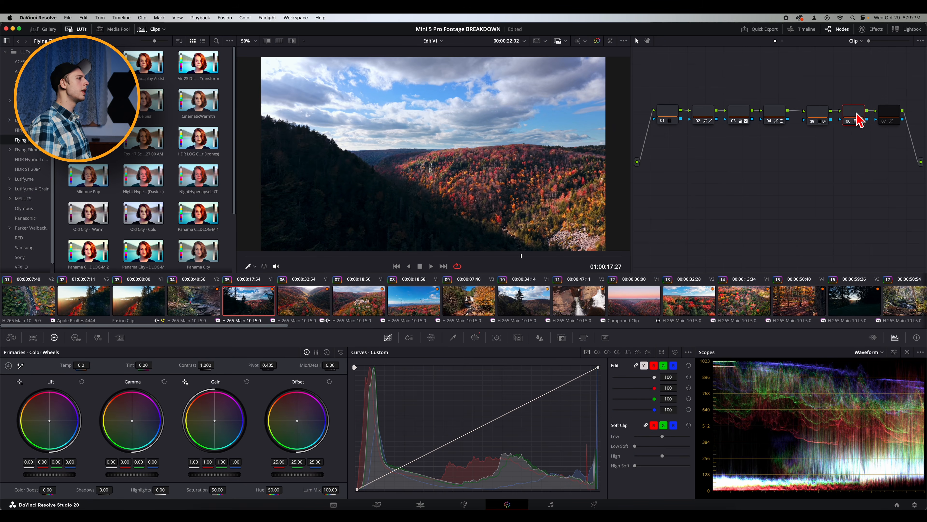
# - Check node 06's LUT, key output and gradient window, and return to its custom curve
pyautogui.rightClick(856, 115)
pyautogui.click(894, 199)
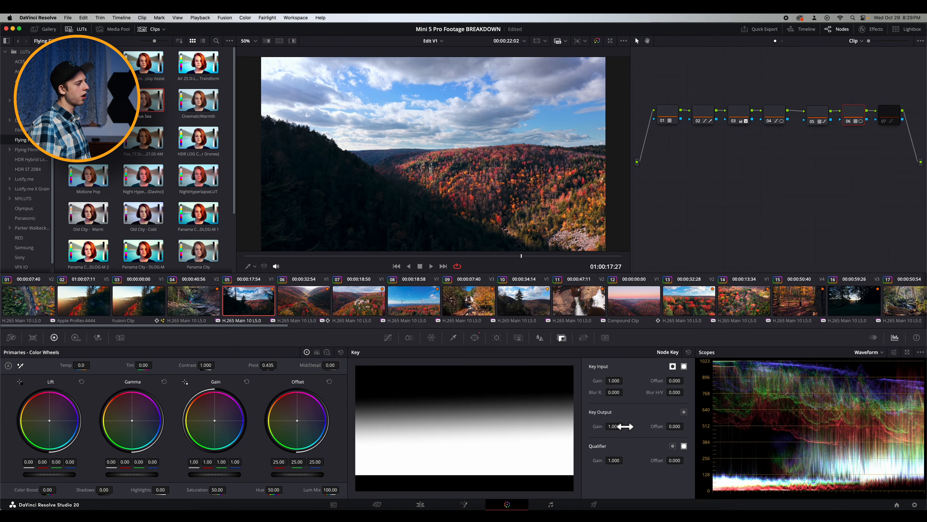
pyautogui.click(475, 337)
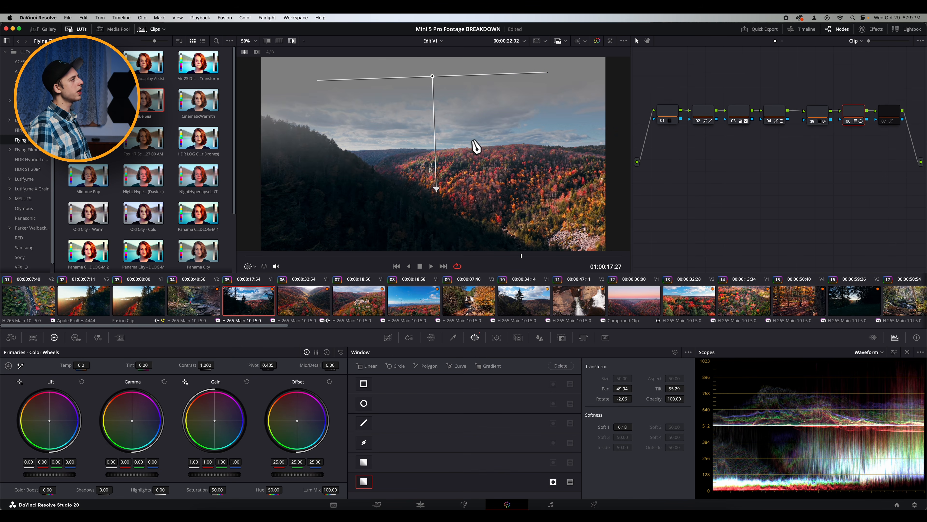
pyautogui.click(388, 338)
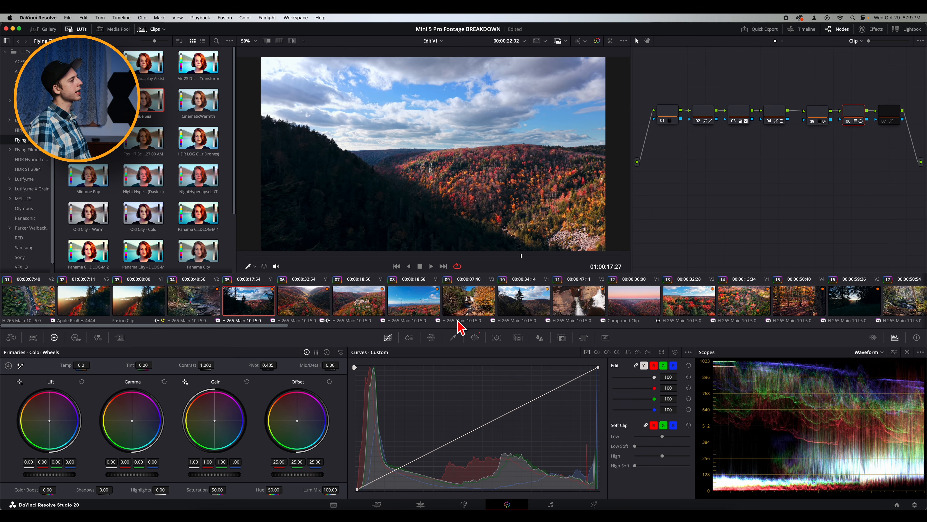
# - Turn off node 06's gradient window so its look applies to the whole frame
pyautogui.click(476, 338)
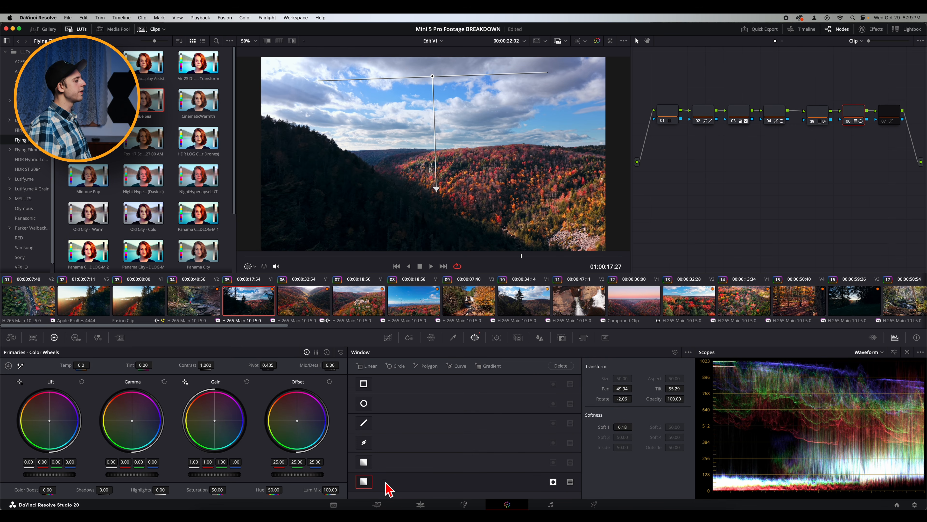
pyautogui.click(365, 486)
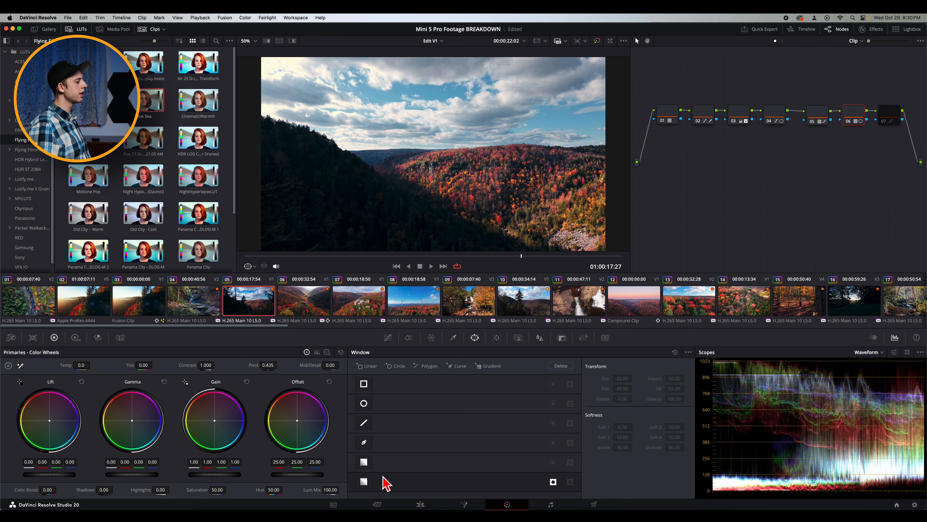
# - Turn node 06's gradient window back on, and enable node 07 with its Hue Vs Lum curve open
pyautogui.click(364, 482)
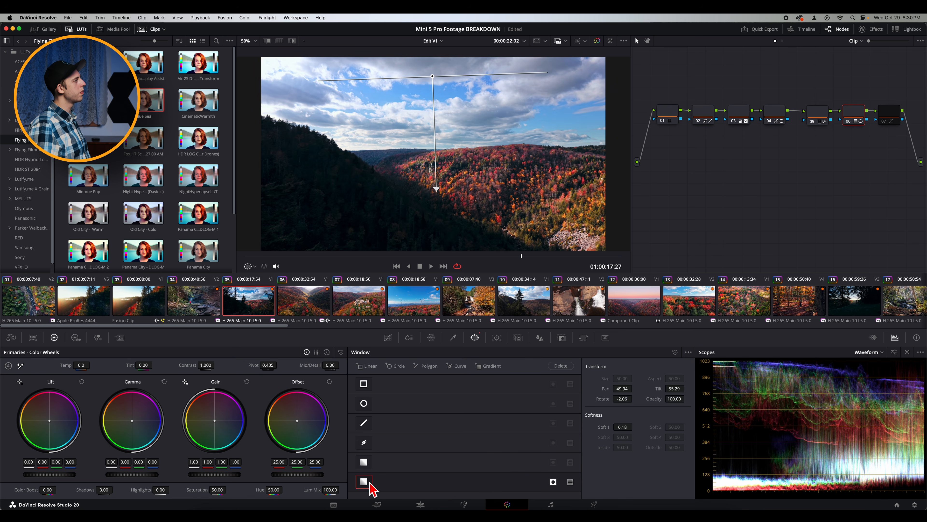
pyautogui.click(887, 121)
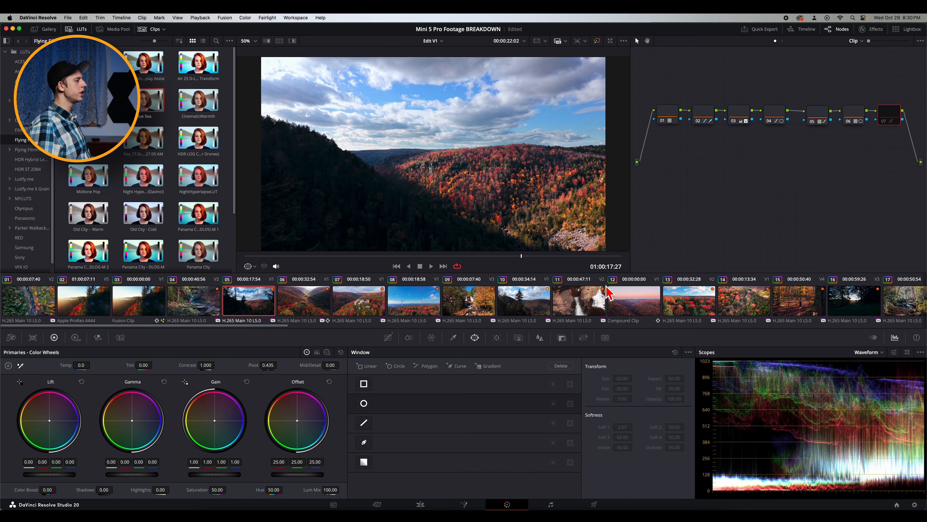
pyautogui.click(388, 337)
pyautogui.click(618, 352)
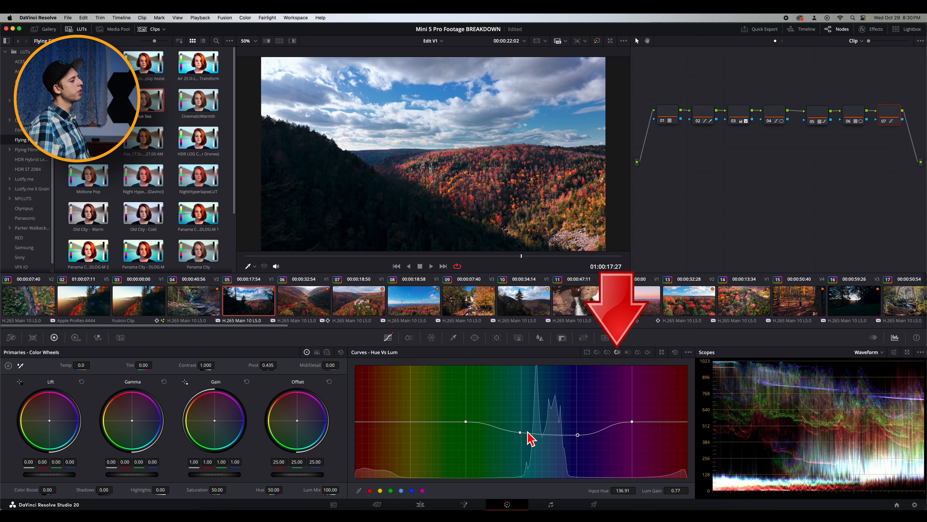
# - Try lowering the cyan-blue point of node 07's Hue Vs Lum curve, and undo the change
pyautogui.moveTo(523, 432); pyautogui.dragTo(523, 454)
pyautogui.press('super+z')
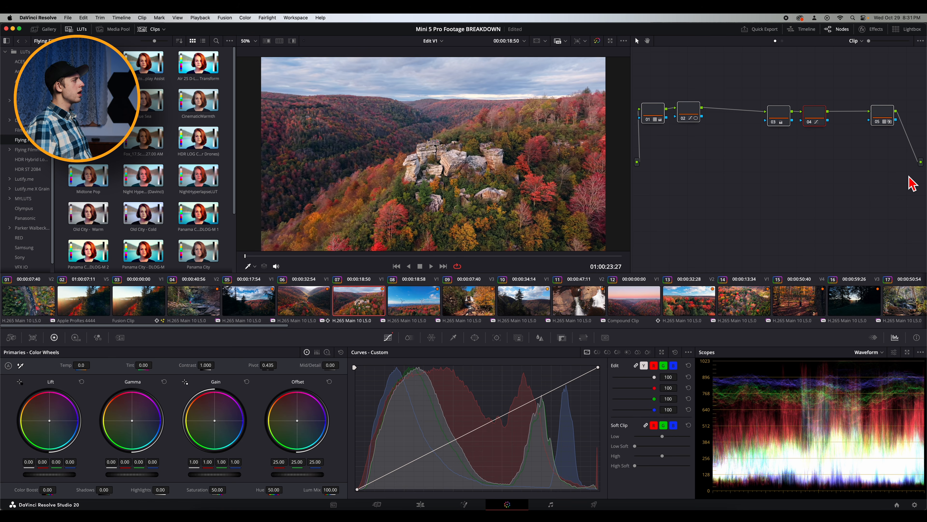
# - Disable all nodes of clip 07, the rocky outcrop shot, and re-enable only node 01's log correction
pyautogui.hotkey('shift', 'd')
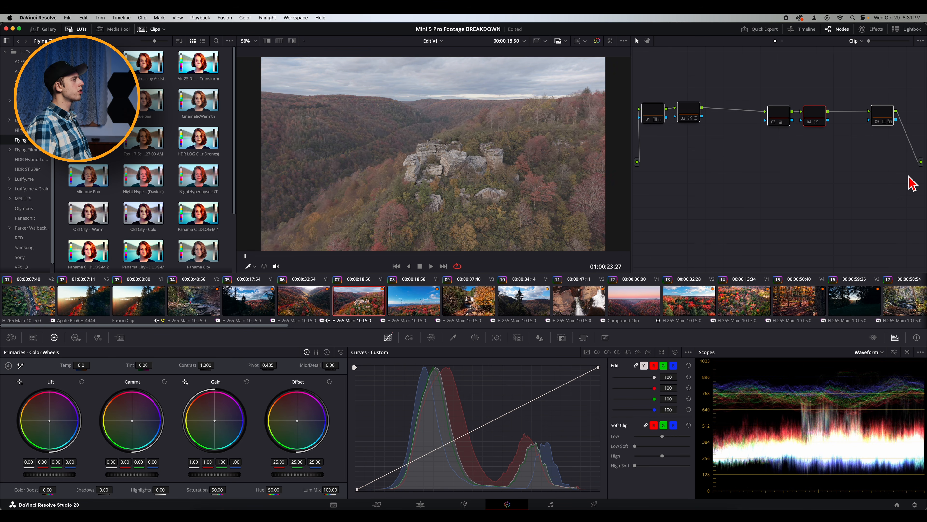
pyautogui.click(657, 117)
pyautogui.hotkey('shift', 'd')
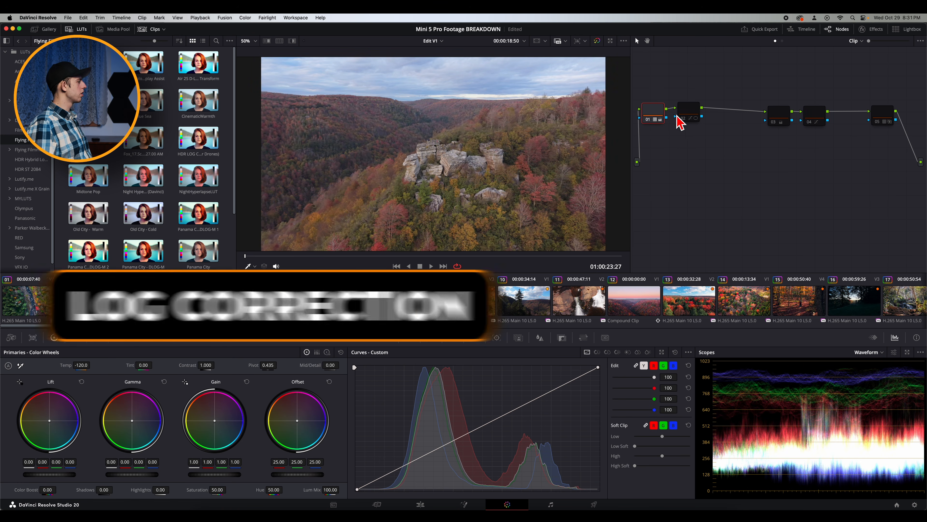
# - Enable node 02's contrast curve on the rocky outcrop shot and check its mask by highlighting the affected area
pyautogui.click(697, 117)
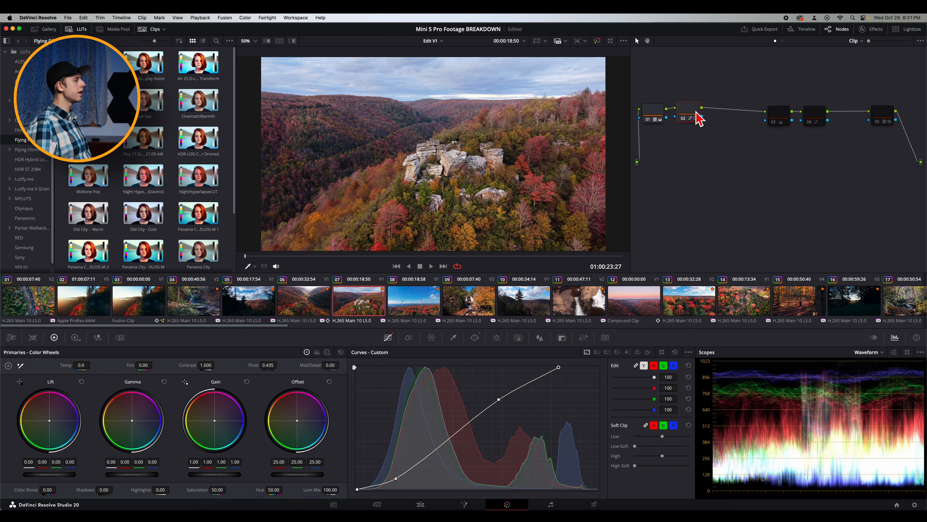
pyautogui.hotkey('shift', 'h')
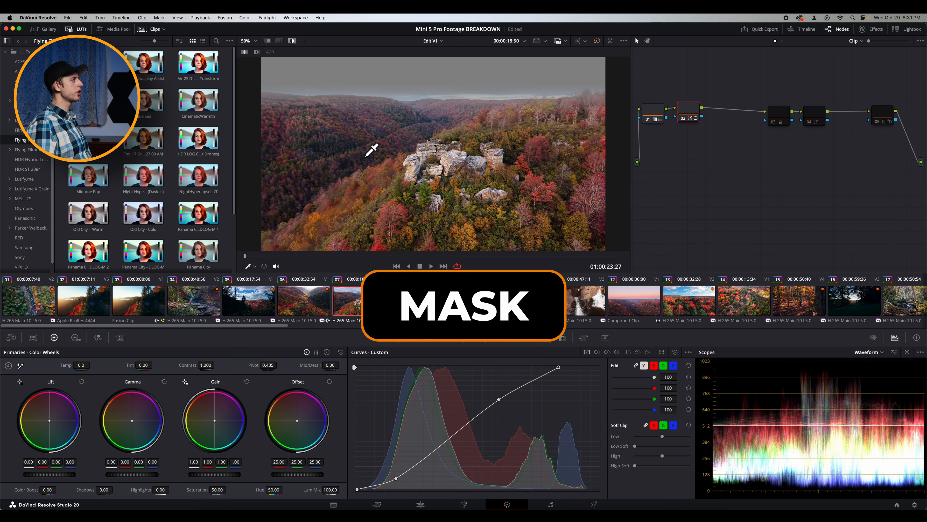
pyautogui.hotkey('shift', 'h')
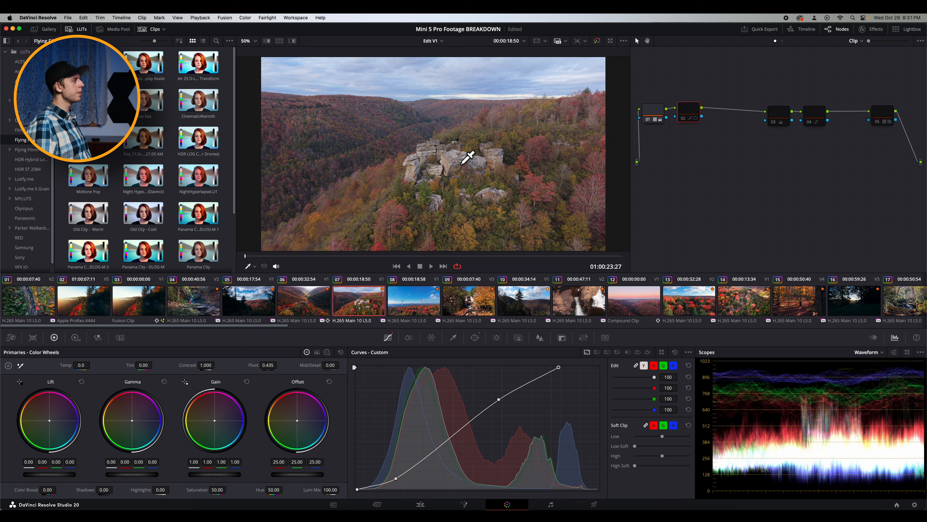
# - Enable node 03, and compare the rocky outcrop shot with node 04 disabled and enabled
pyautogui.click(783, 117)
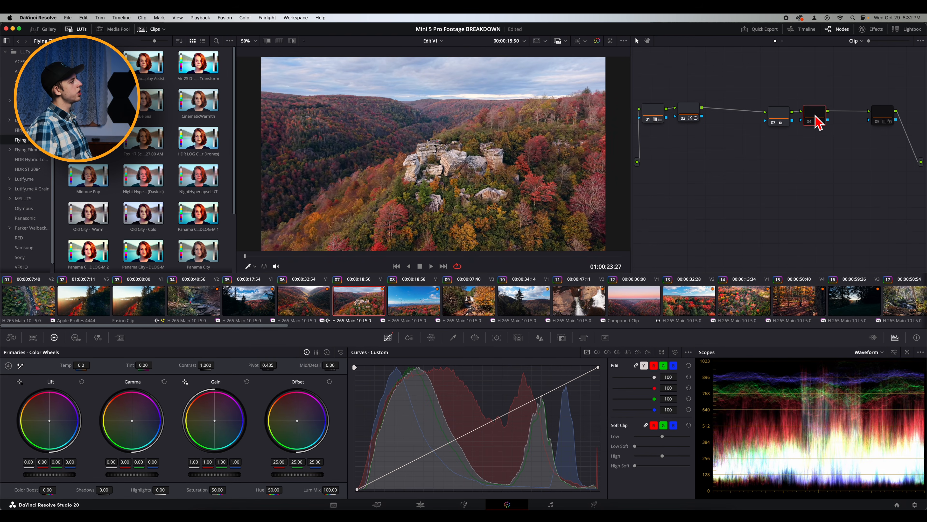
pyautogui.press('super+d')
pyautogui.press('super+d')
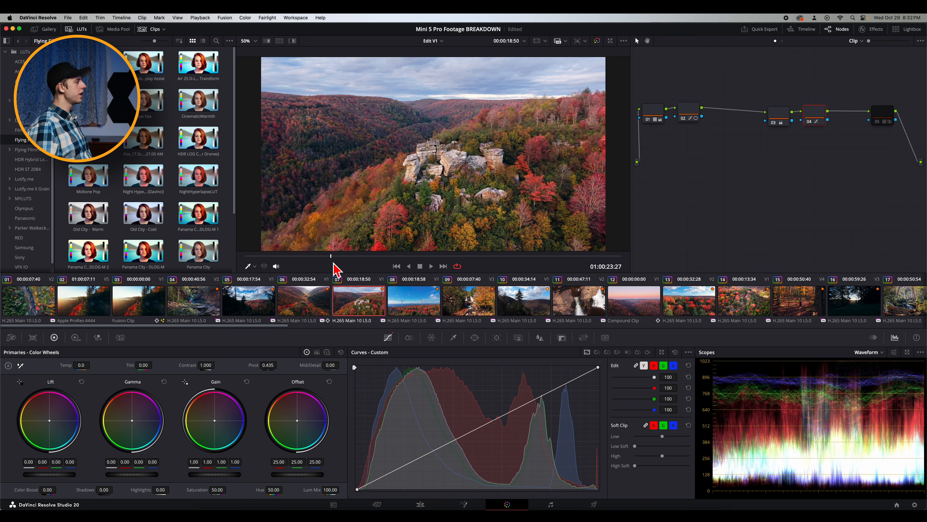
pyautogui.press('super+d')
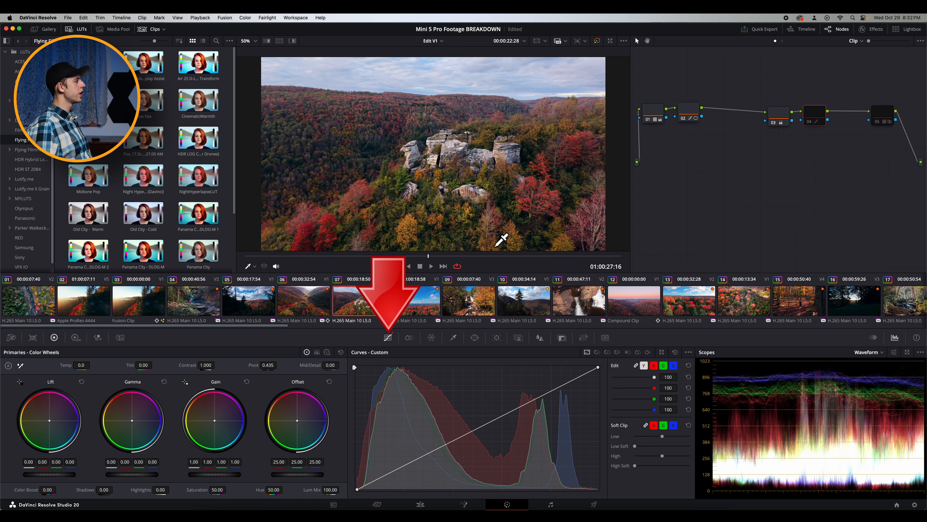
pyautogui.press('super+d')
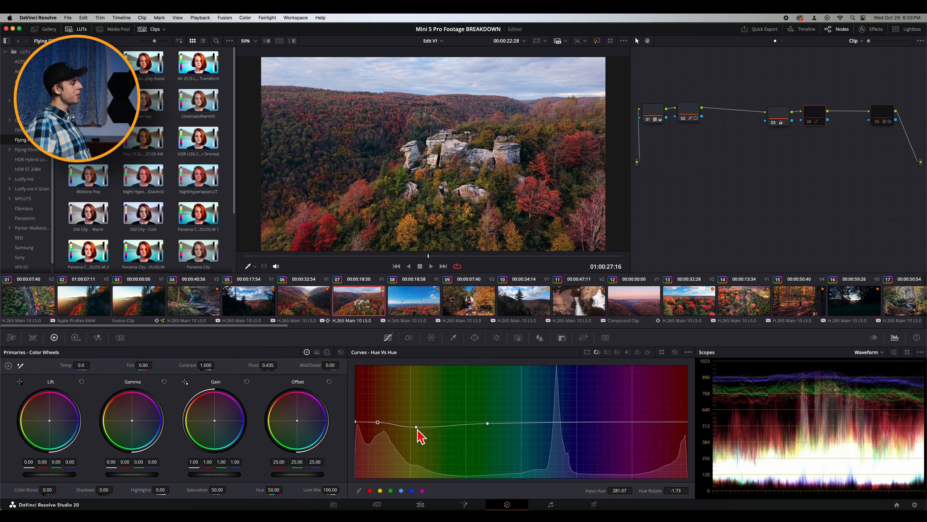
# - Try pulling down the yellow point of node 04's Hue Vs Hue curve, and undo the change
pyautogui.moveTo(418, 427); pyautogui.dragTo(420, 447)
pyautogui.press('super+z')
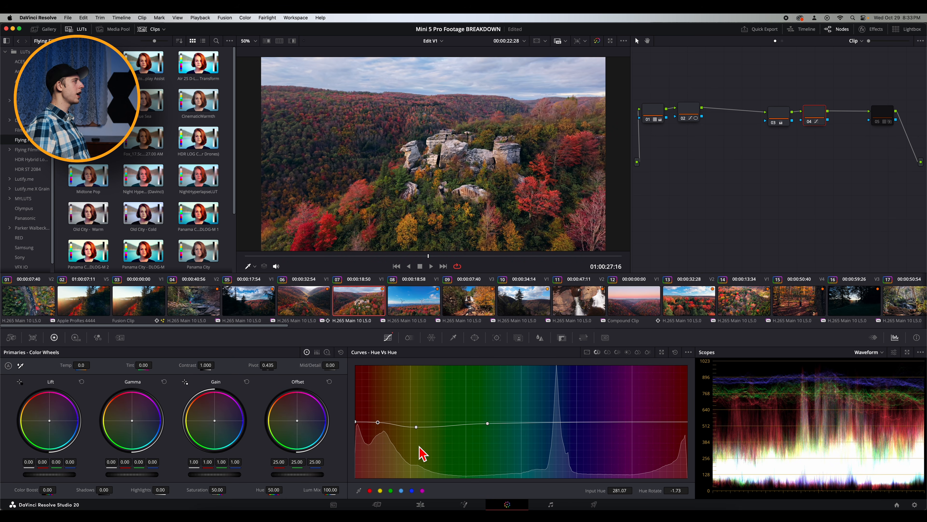
# - Try raising the red and lowering the yellow point of node 04's Hue Vs Sat curve, undo it, and open the Hue Vs Lum curve
pyautogui.click(607, 352)
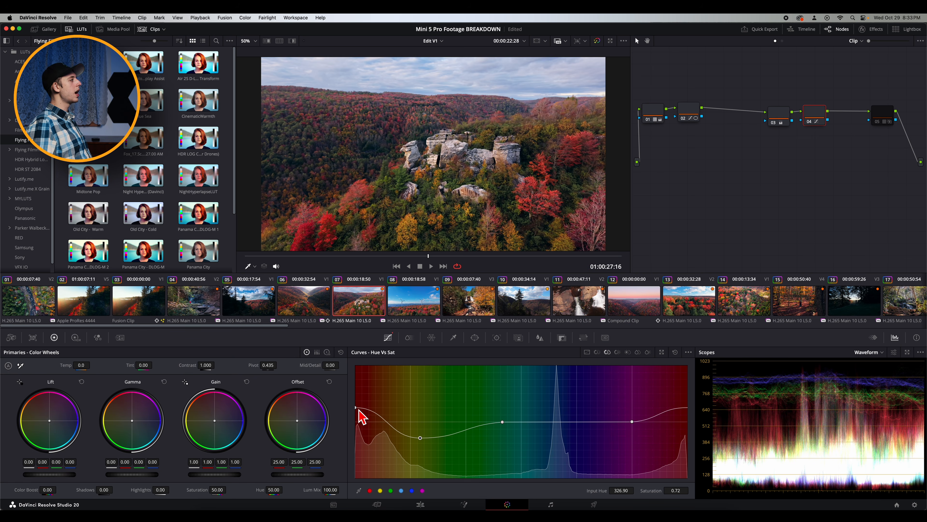
pyautogui.moveTo(359, 409); pyautogui.dragTo(359, 375)
pyautogui.press('super+z')
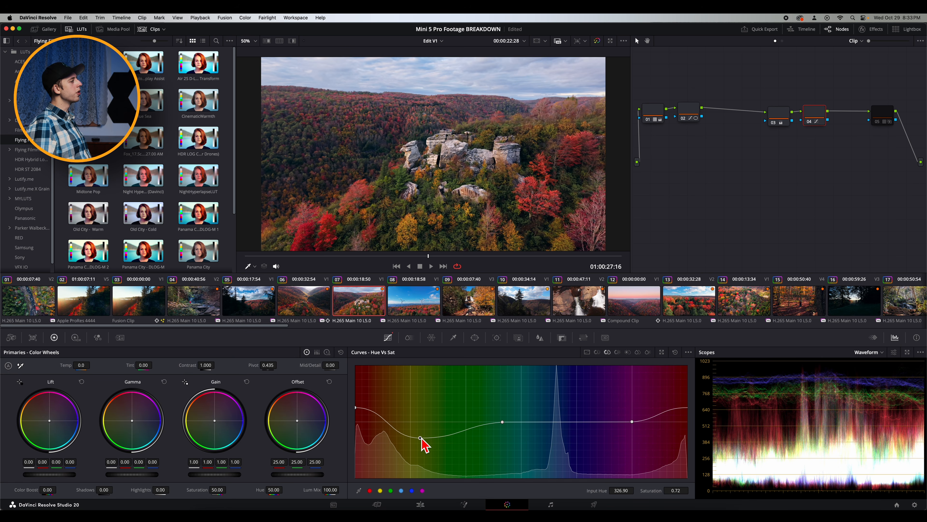
pyautogui.moveTo(422, 437)
pyautogui.mouseDown()
pyautogui.moveTo(421, 426)
pyautogui.moveTo(420, 453)
pyautogui.moveTo(422, 441)
pyautogui.mouseUp()
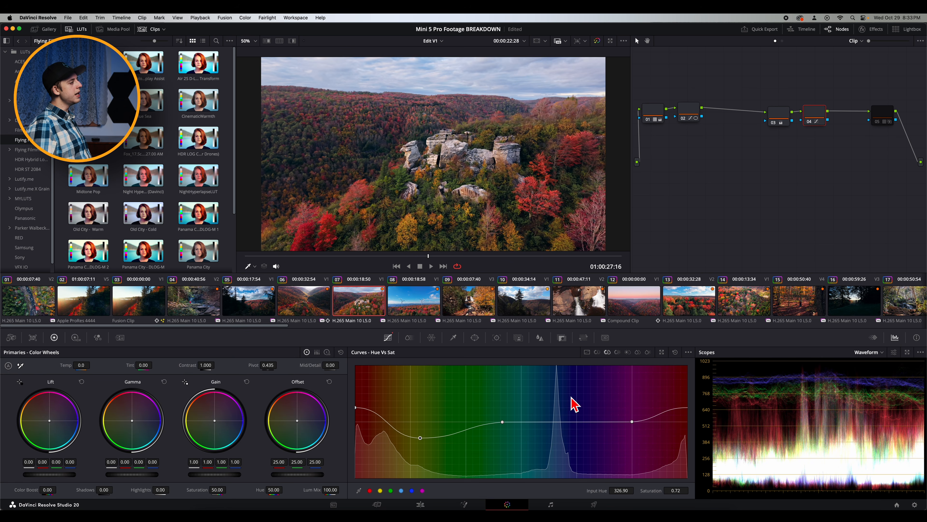
pyautogui.click(618, 353)
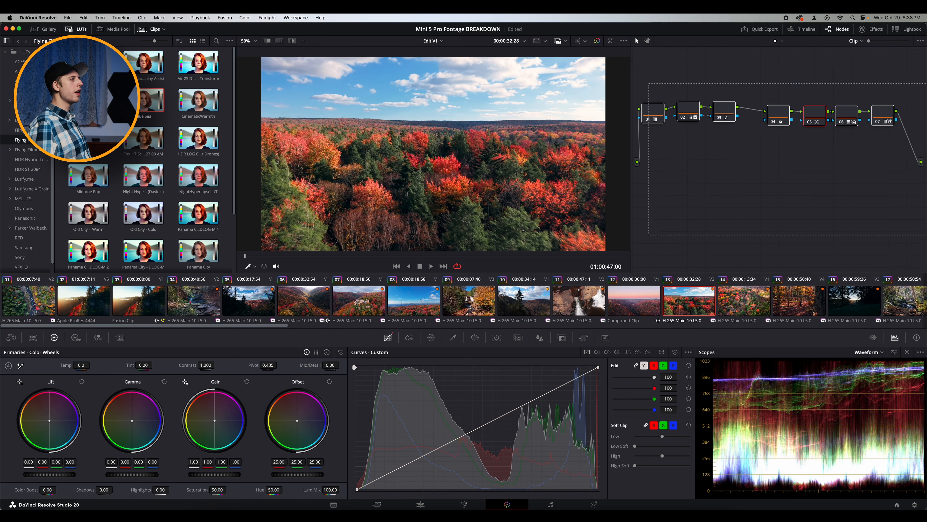
# - Compare clip 13, the forest canopy shot, with nodes 02 to 07 disabled and enabled, leaving them disabled
pyautogui.moveTo(688, 97); pyautogui.dragTo(893, 186)
pyautogui.hotkey('ctrl', 'd')
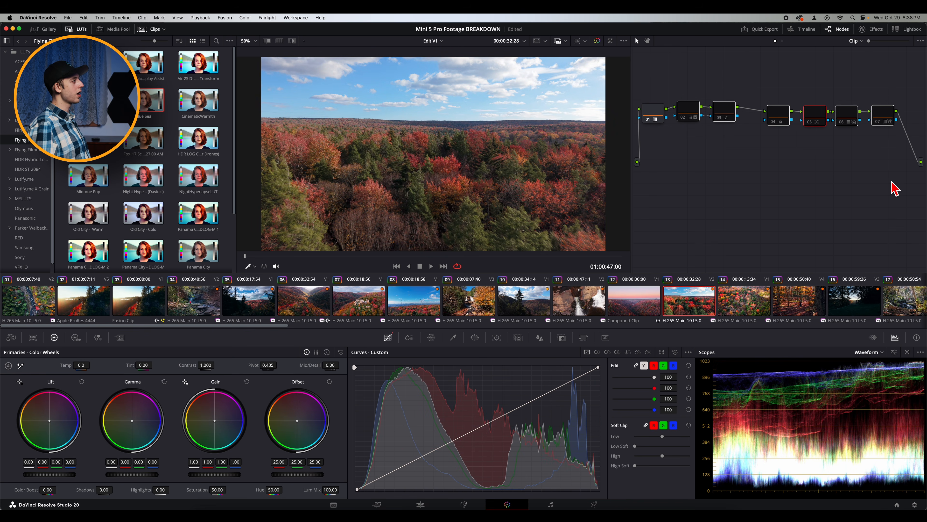
pyautogui.hotkey('ctrl', 'd')
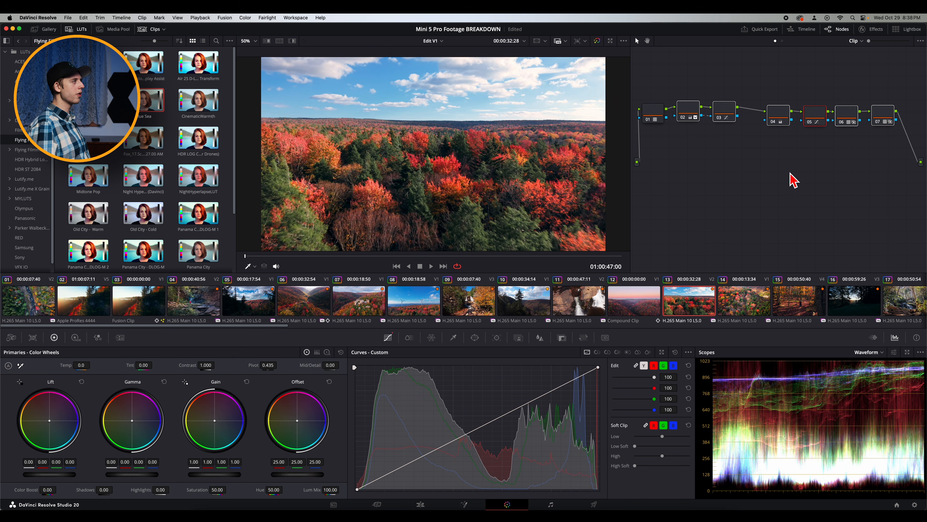
pyautogui.hotkey('ctrl', 'd')
# - Compare the forest canopy shot with node 02's contrast off and on, leave it enabled, and select node 03
pyautogui.click(689, 112)
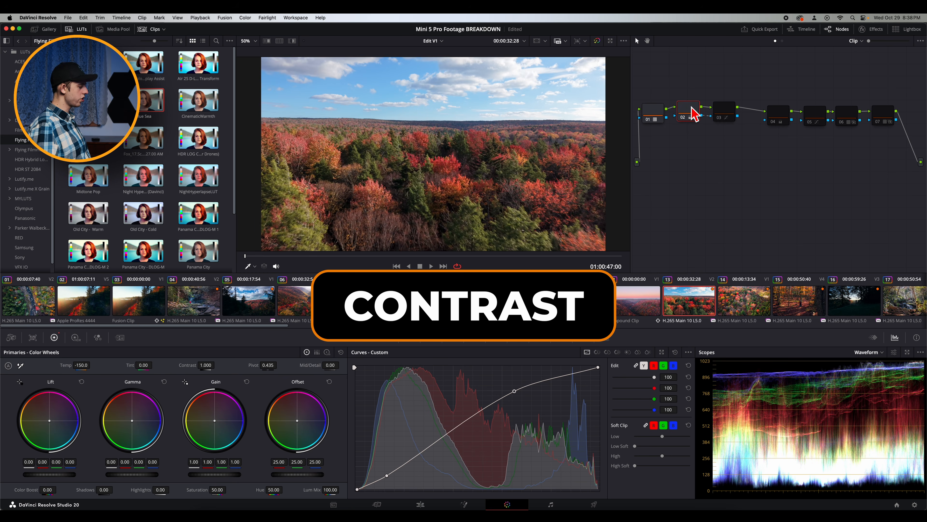
pyautogui.press('super+d')
pyautogui.press('super+d')
pyautogui.press('super+d')
pyautogui.press('super+d')
pyautogui.press('super+d')
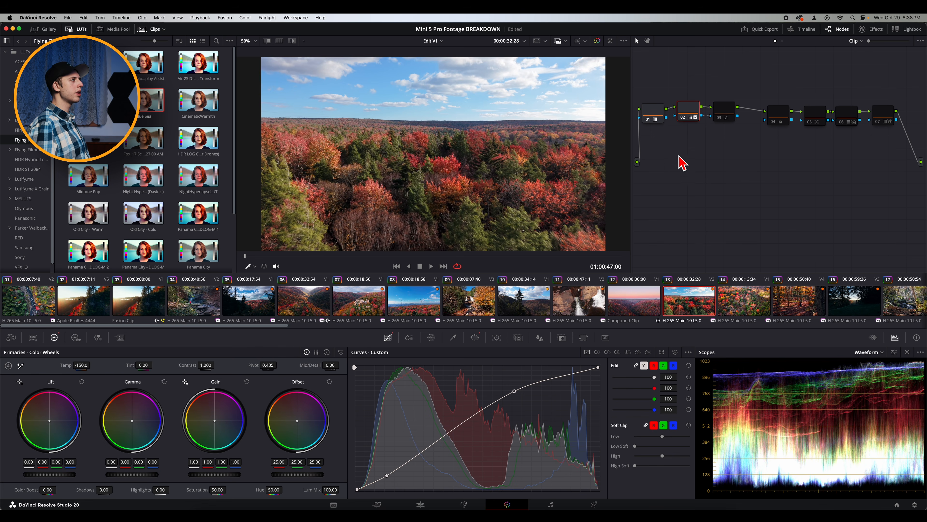
pyautogui.click(726, 114)
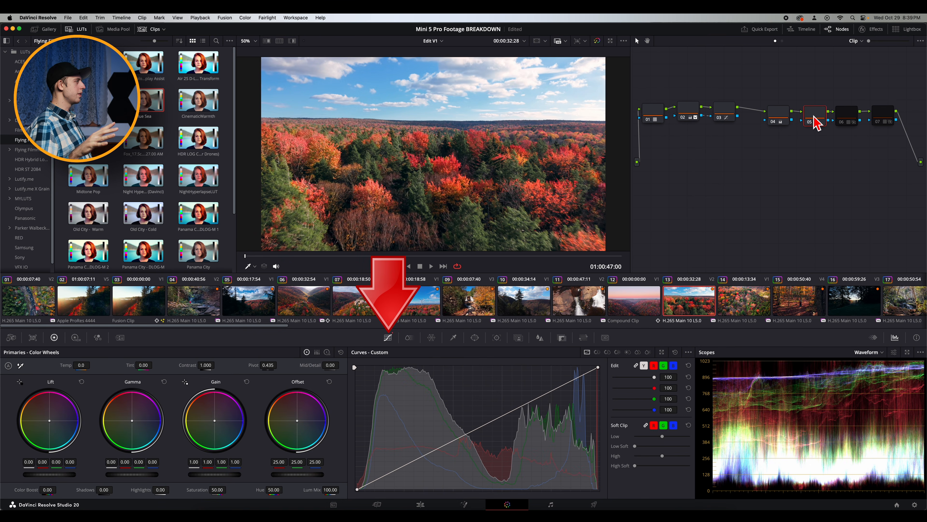
# - Compare the forest canopy shot with node 05 disabled and enabled, including at timecode 01:00:47:14, and leave it enabled
pyautogui.press('super+d')
pyautogui.press('super+d')
pyautogui.press('super+d')
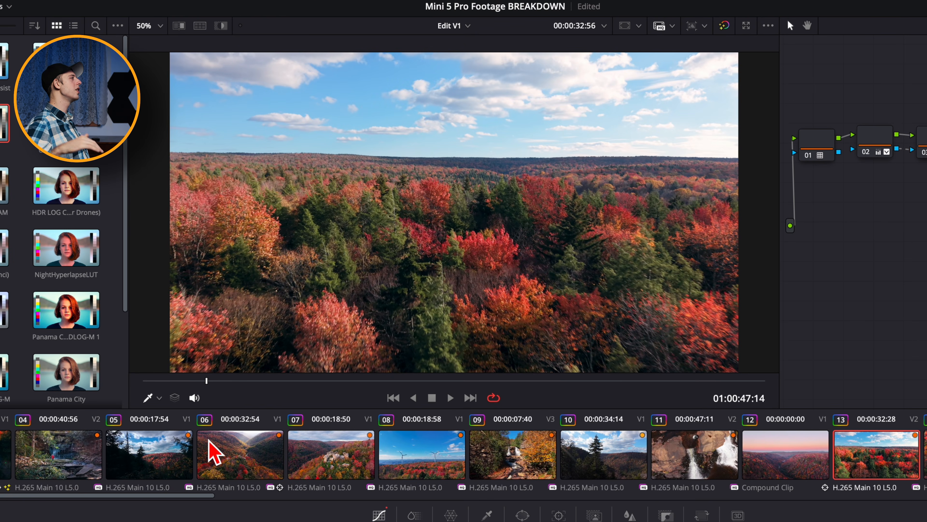
pyautogui.press('super+d')
pyautogui.press('super+d')
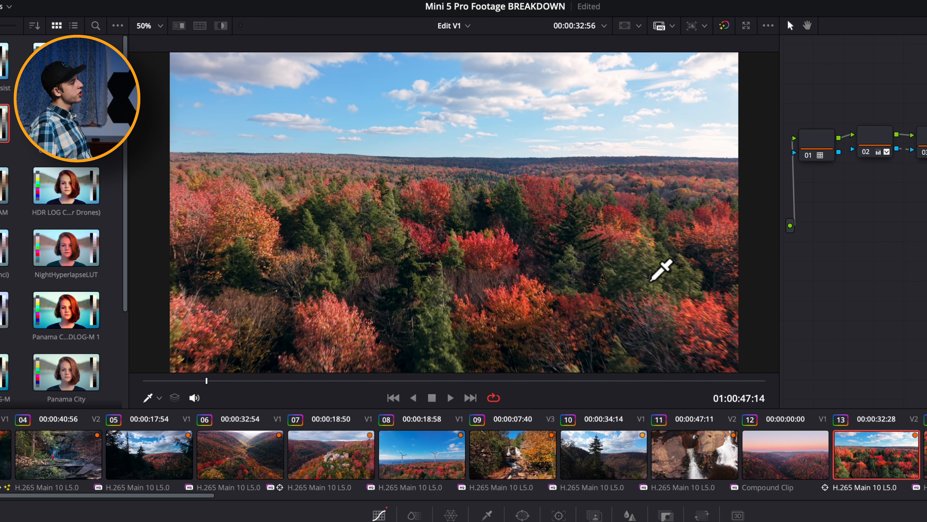
pyautogui.press('super+d')
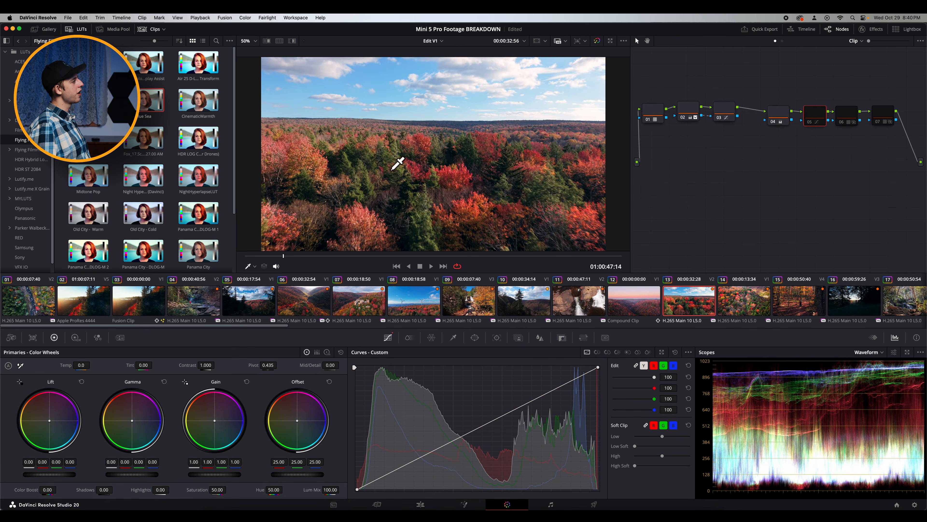
pyautogui.press('super+d')
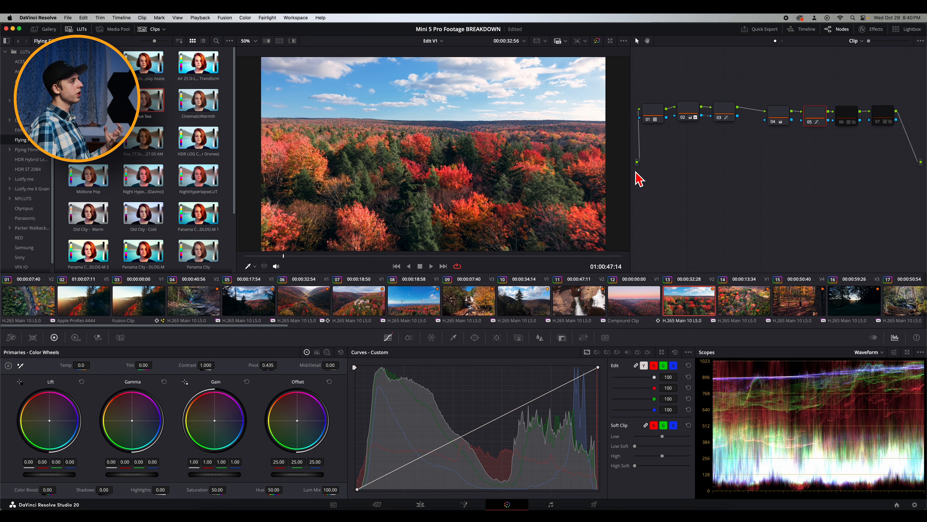
# - Enable node 06 and reveal the LUTs applied to nodes 06 and 07
pyautogui.click(850, 114)
pyautogui.rightClick(850, 114)
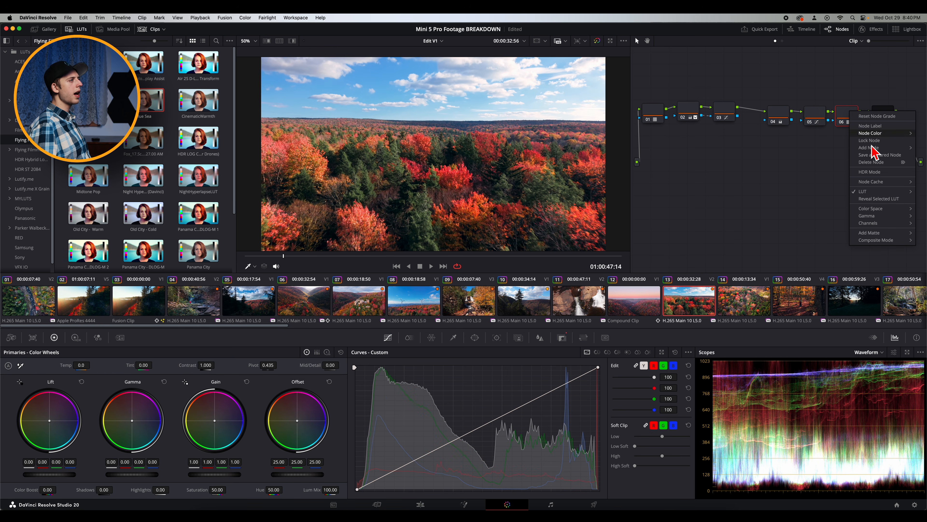
pyautogui.click(897, 199)
pyautogui.click(884, 116)
pyautogui.rightClick(886, 119)
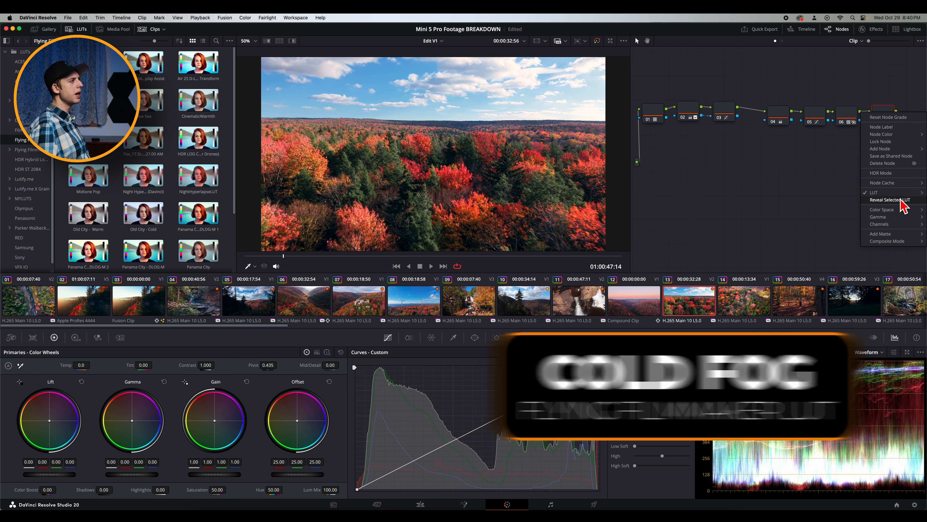
pyautogui.click(902, 201)
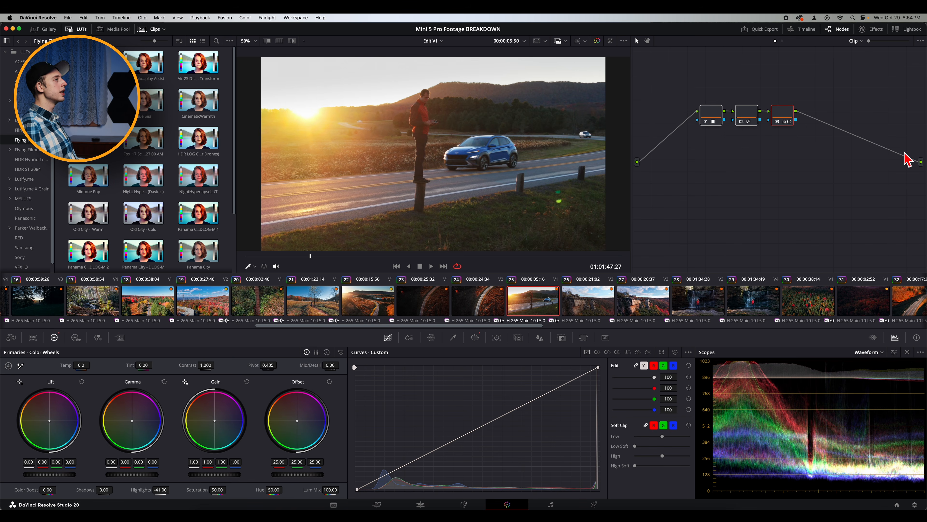
# - Disable all nodes of clip 25, the roadside sunset shot, and re-enable nodes 01 and 02 one at a time
pyautogui.press('super+d')
pyautogui.click(752, 182)
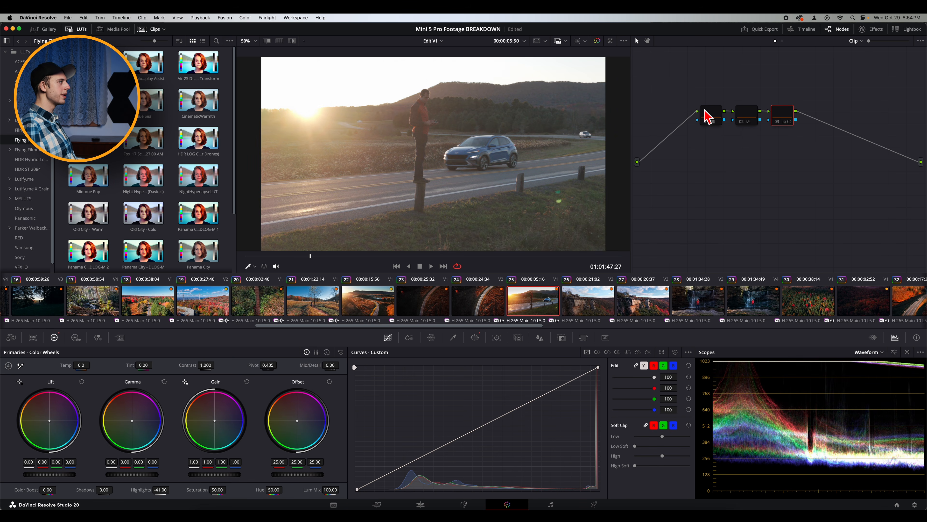
pyautogui.click(708, 113)
pyautogui.press('super+d')
pyautogui.click(746, 115)
pyautogui.press('super+d')
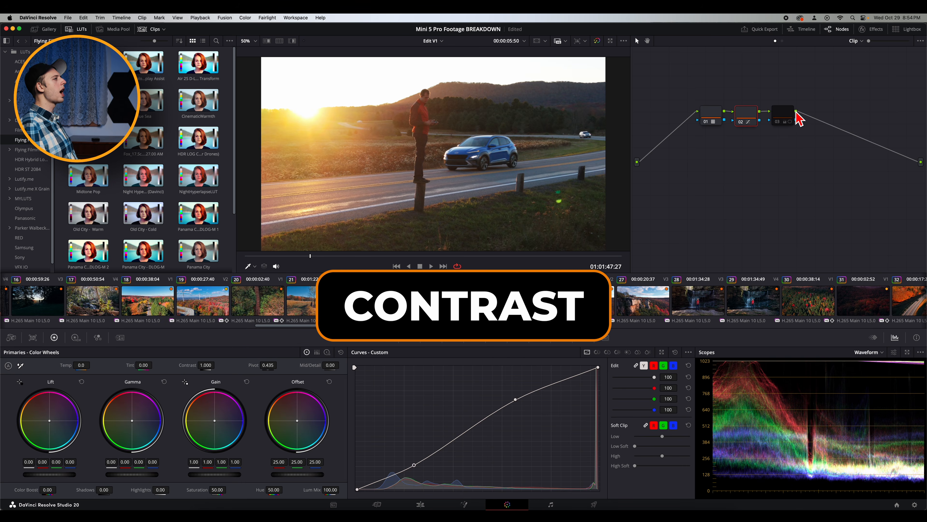
# - Toggle node 03 of the roadside sunset shot to compare its effect, and highlight its masked area
pyautogui.click(782, 114)
pyautogui.press('super+d')
pyautogui.hotkey('shift', 'h')
pyautogui.hotkey('shift', 'h')
pyautogui.press('super+d')
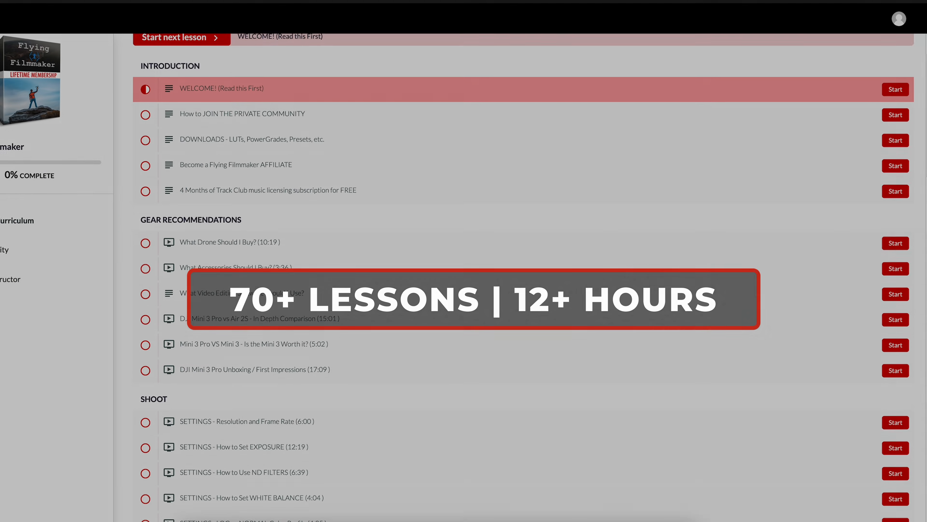
pyautogui.scroll(-6, 525, 277)
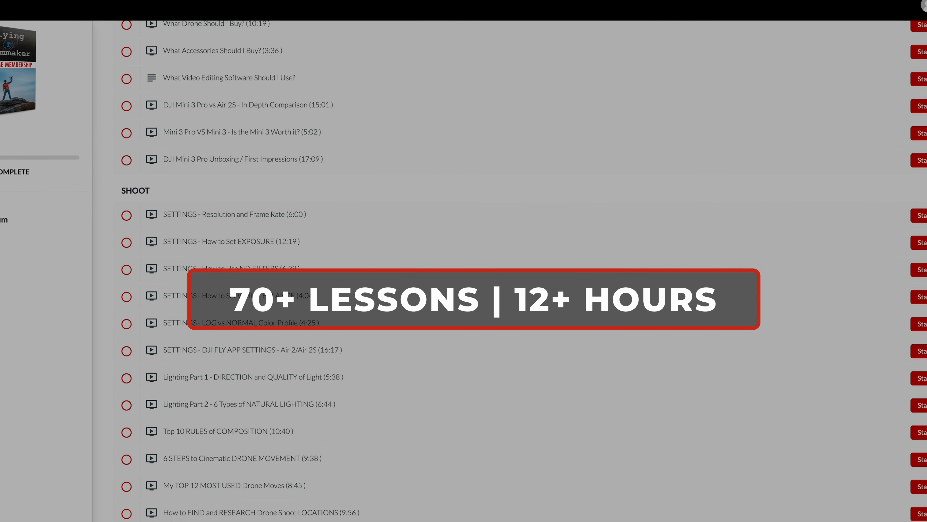